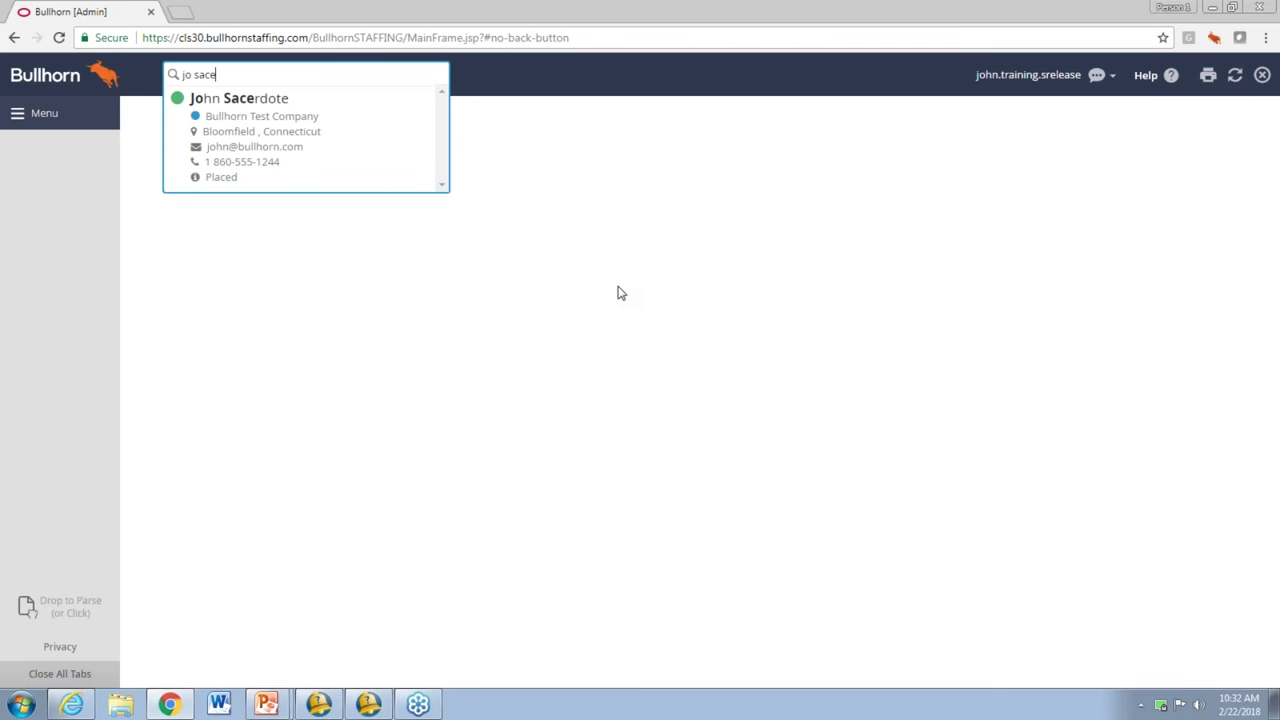
Open the candidate's record from the Find suggestions and start an Add Note.
click(242, 134)
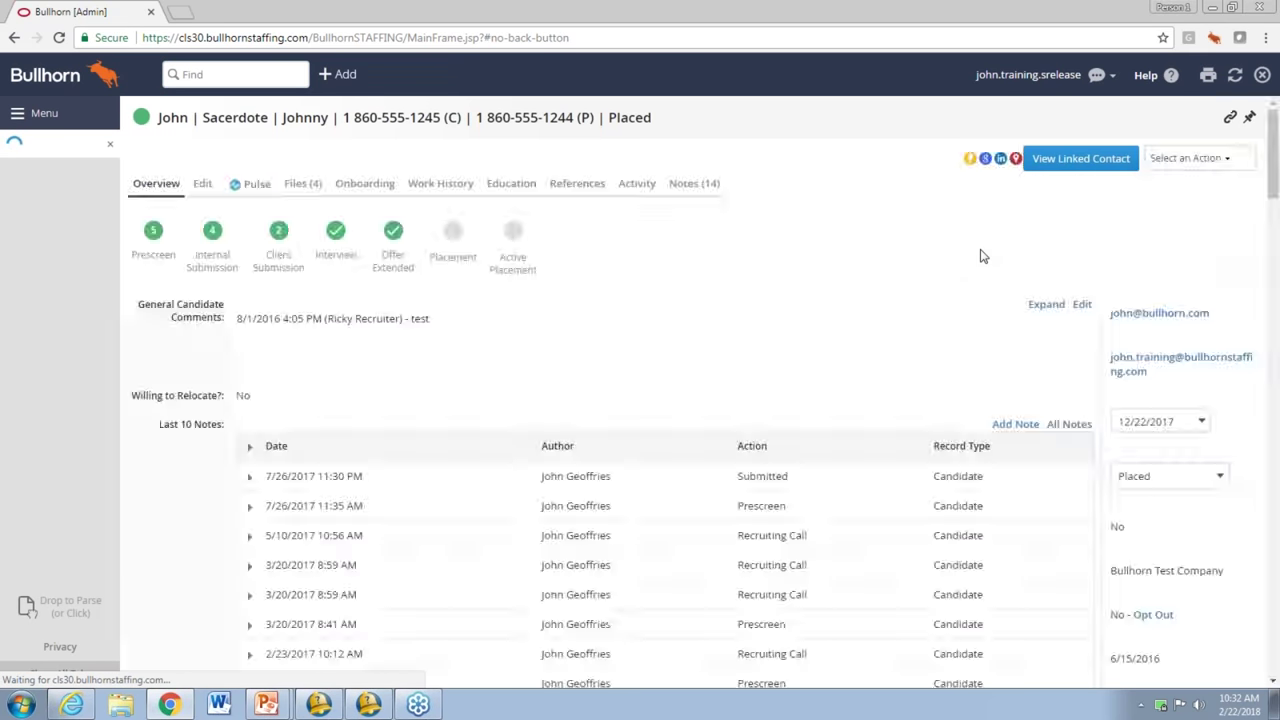
click(1185, 157)
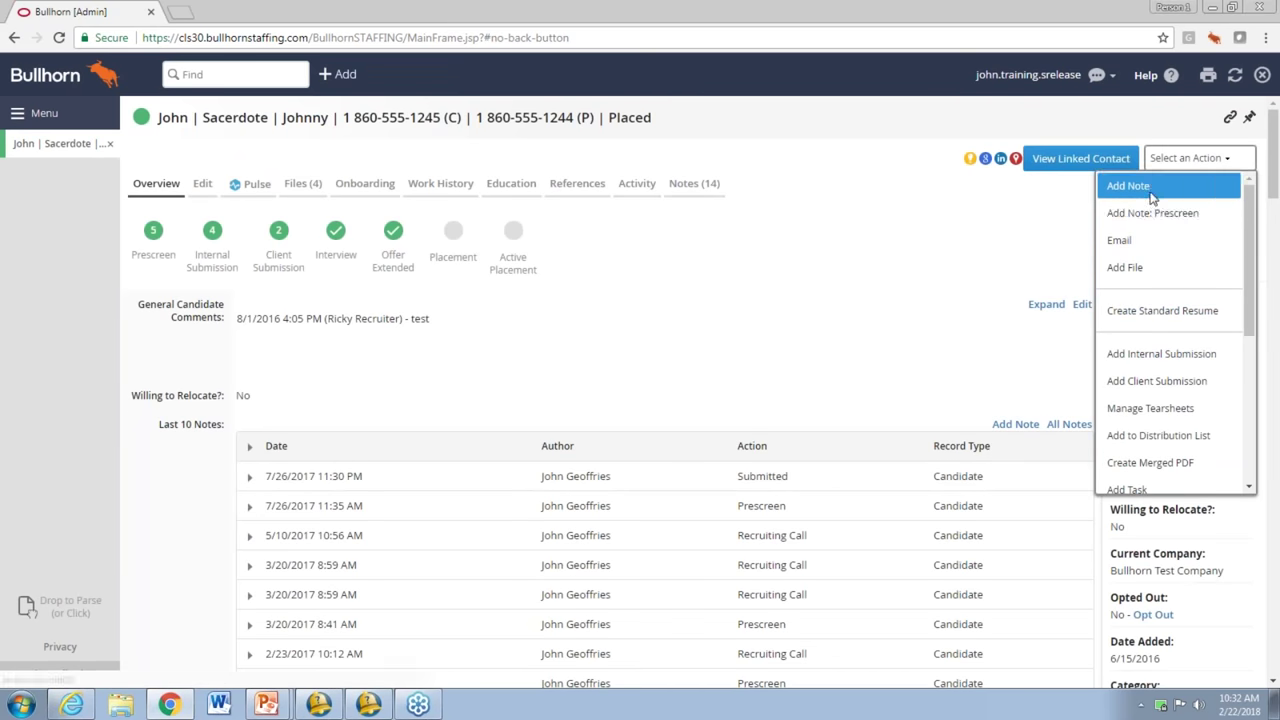
click(1156, 190)
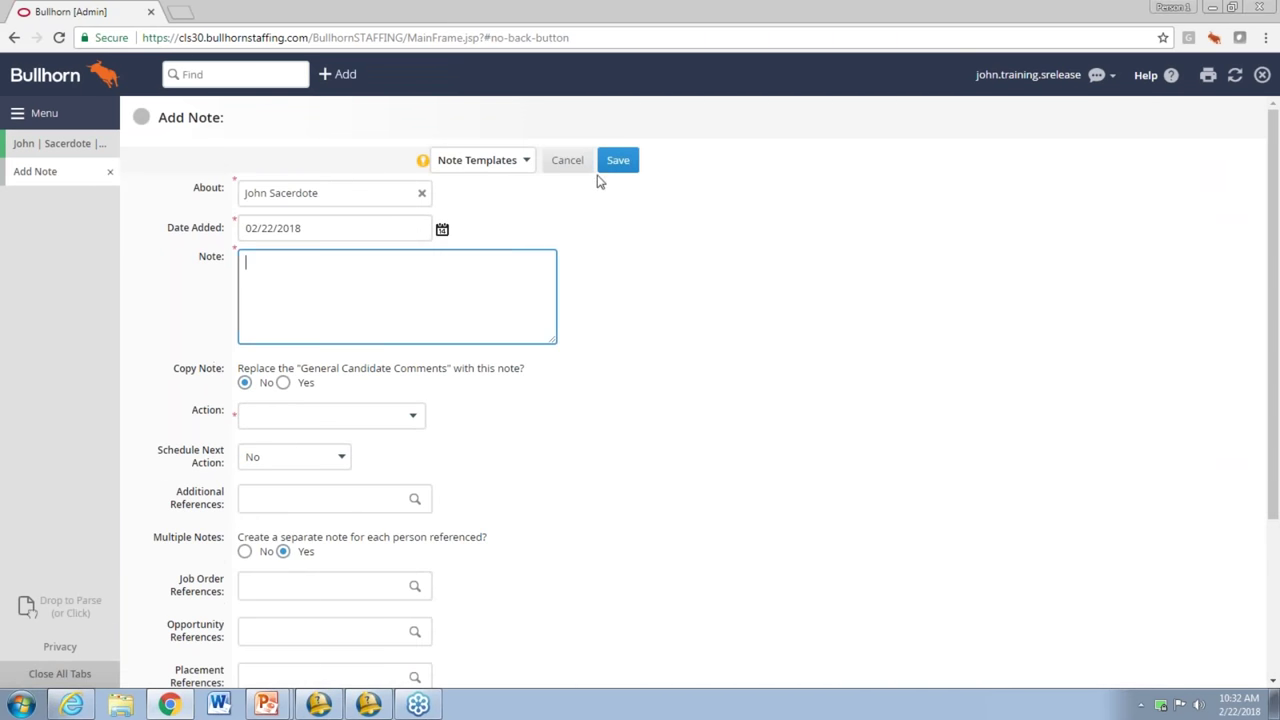
Cancel the new note and close the candidate's record tab.
click(579, 164)
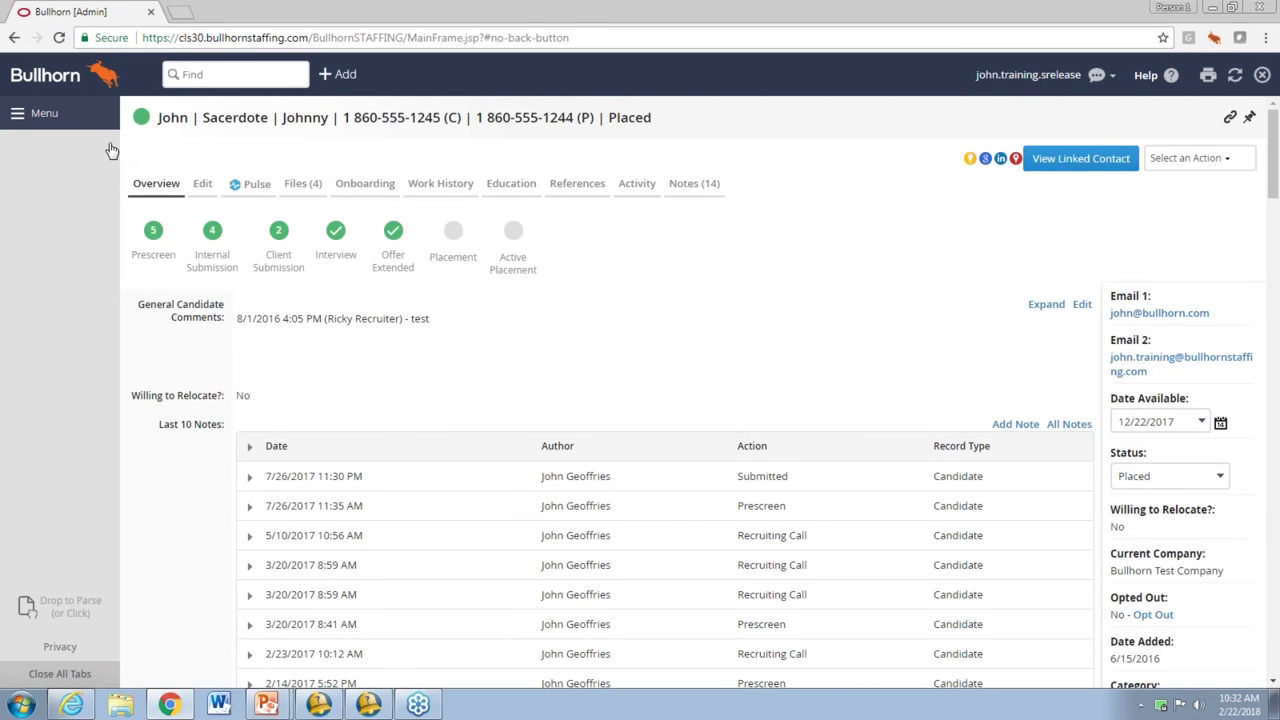
click(115, 146)
click(201, 76)
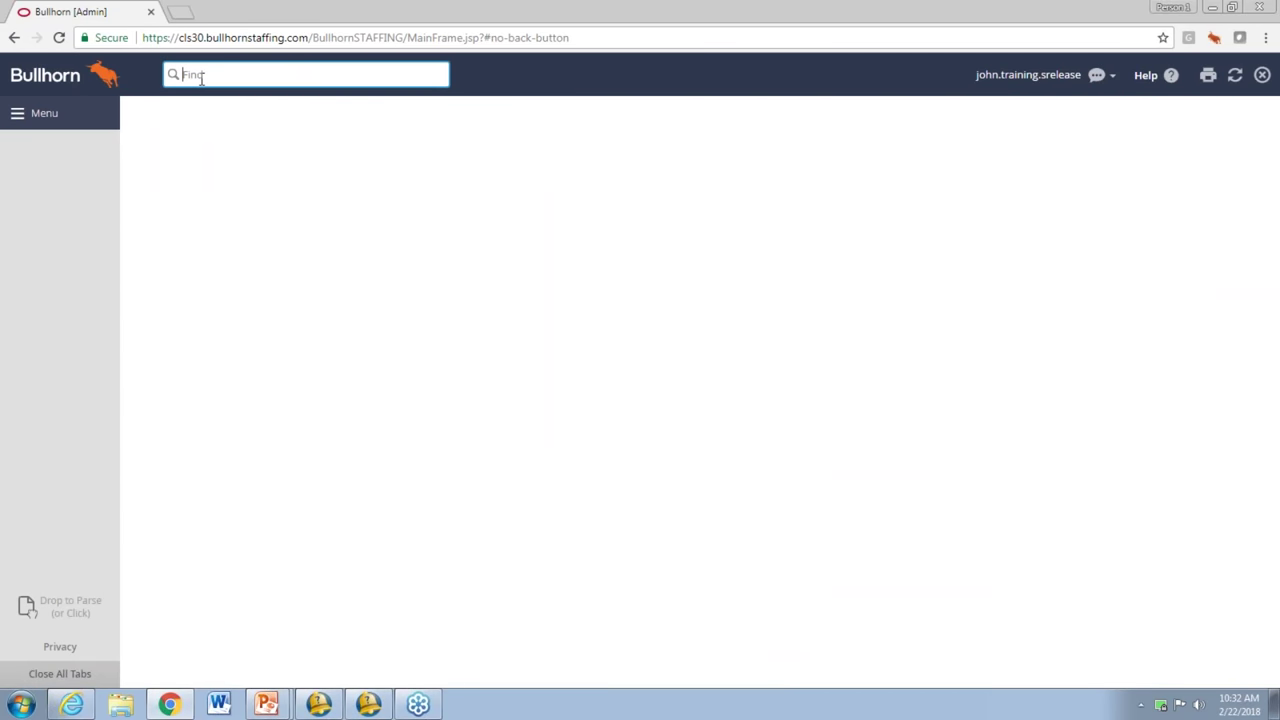
Search Find for the candidate's partial name and run the full Fast Find.
text(jo sacer)
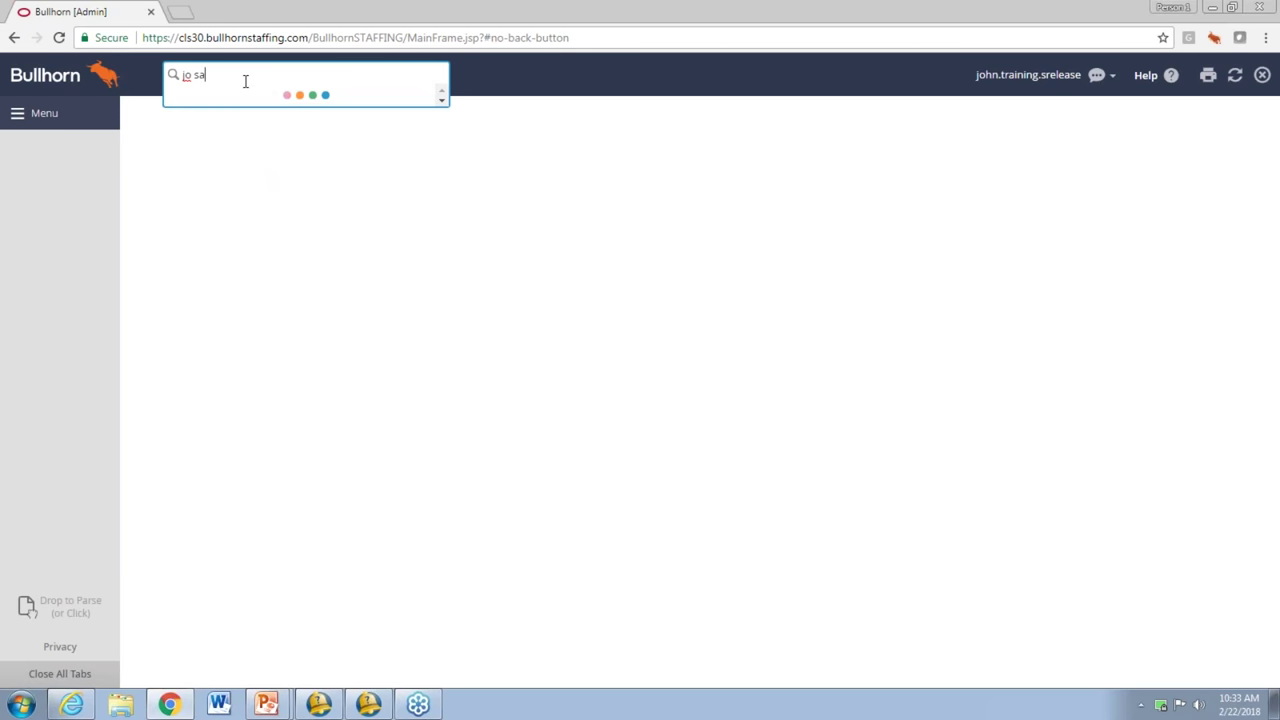
scroll(248, 540, down, 1)
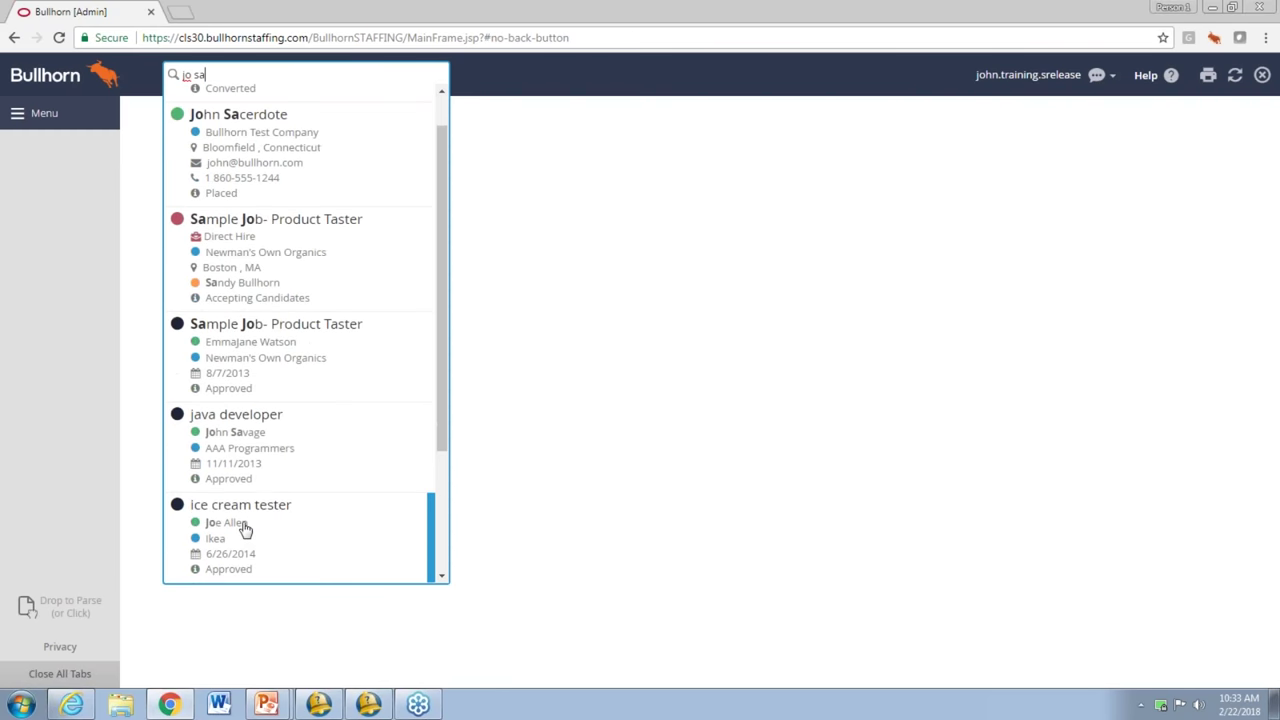
scroll(204, 108, up, 1)
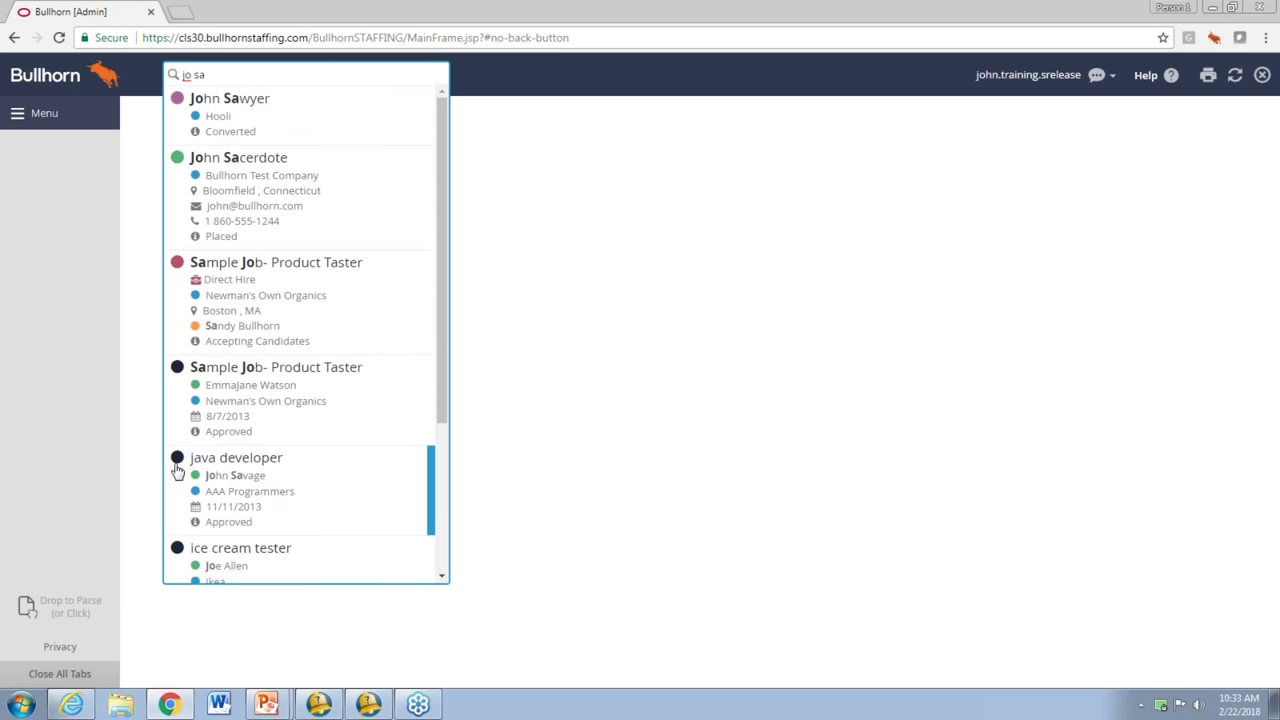
scroll(180, 403, down, 1)
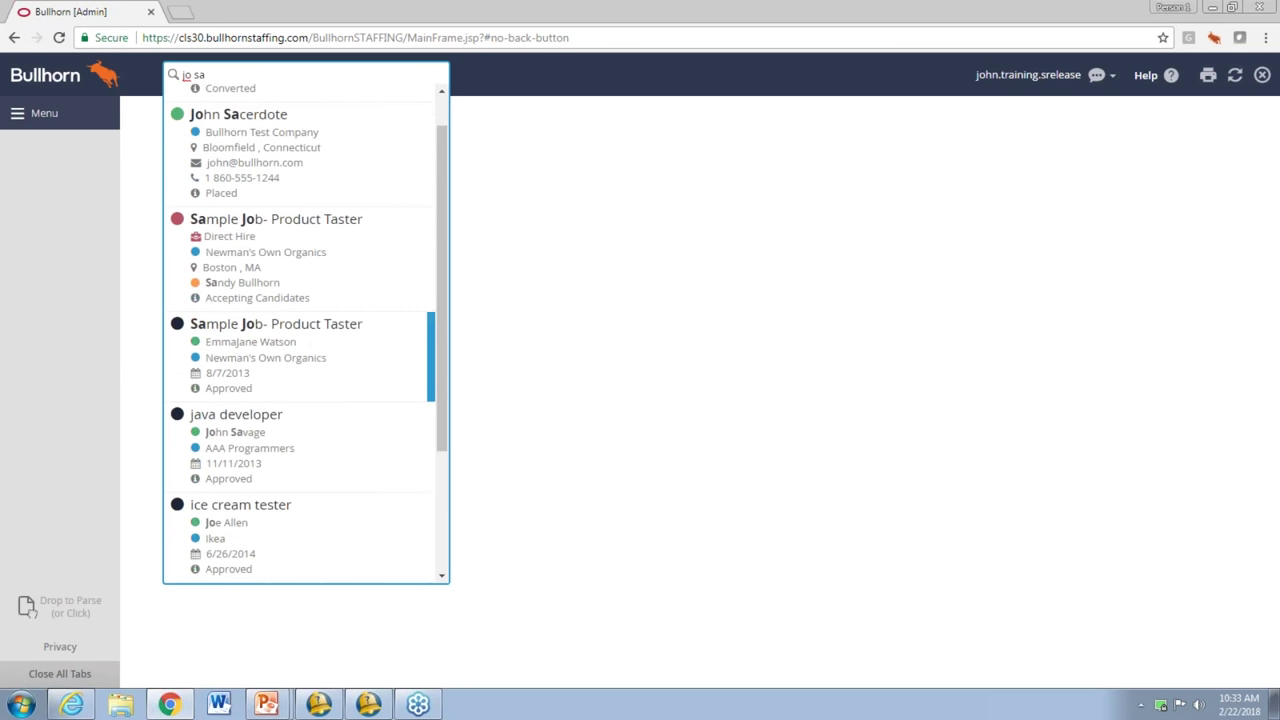
scroll(178, 220, up, 1)
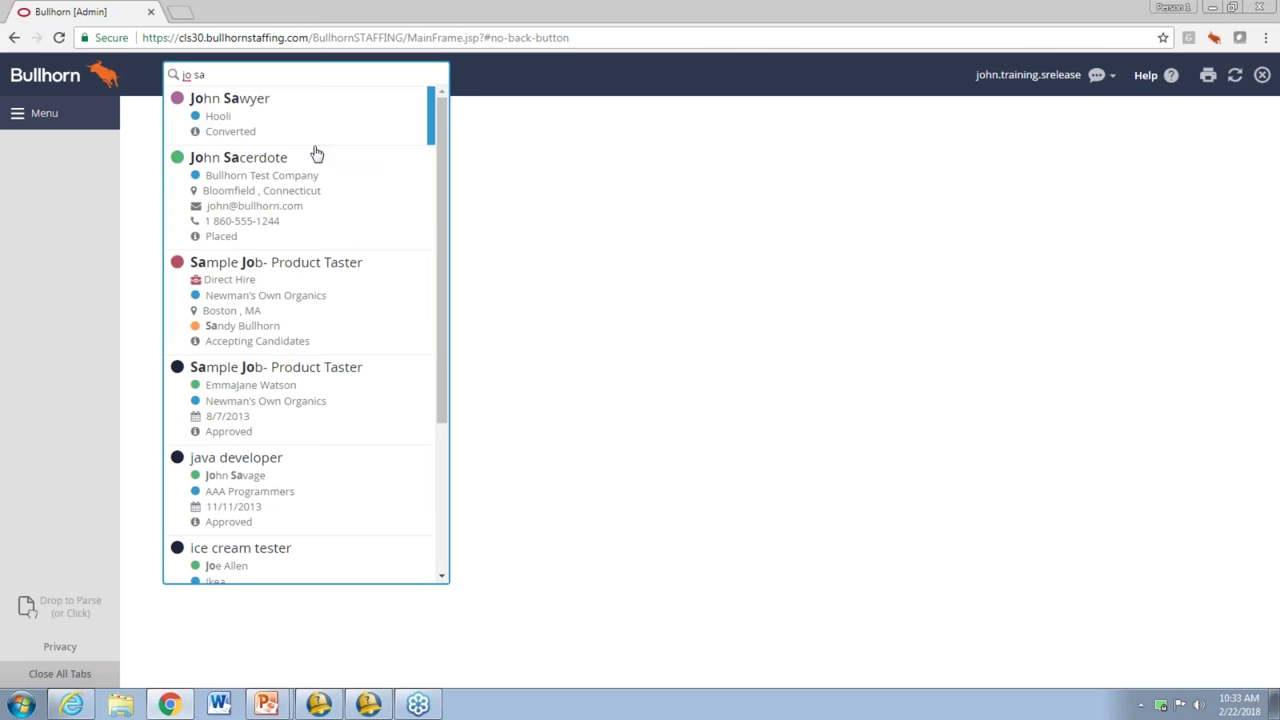
text(cer)
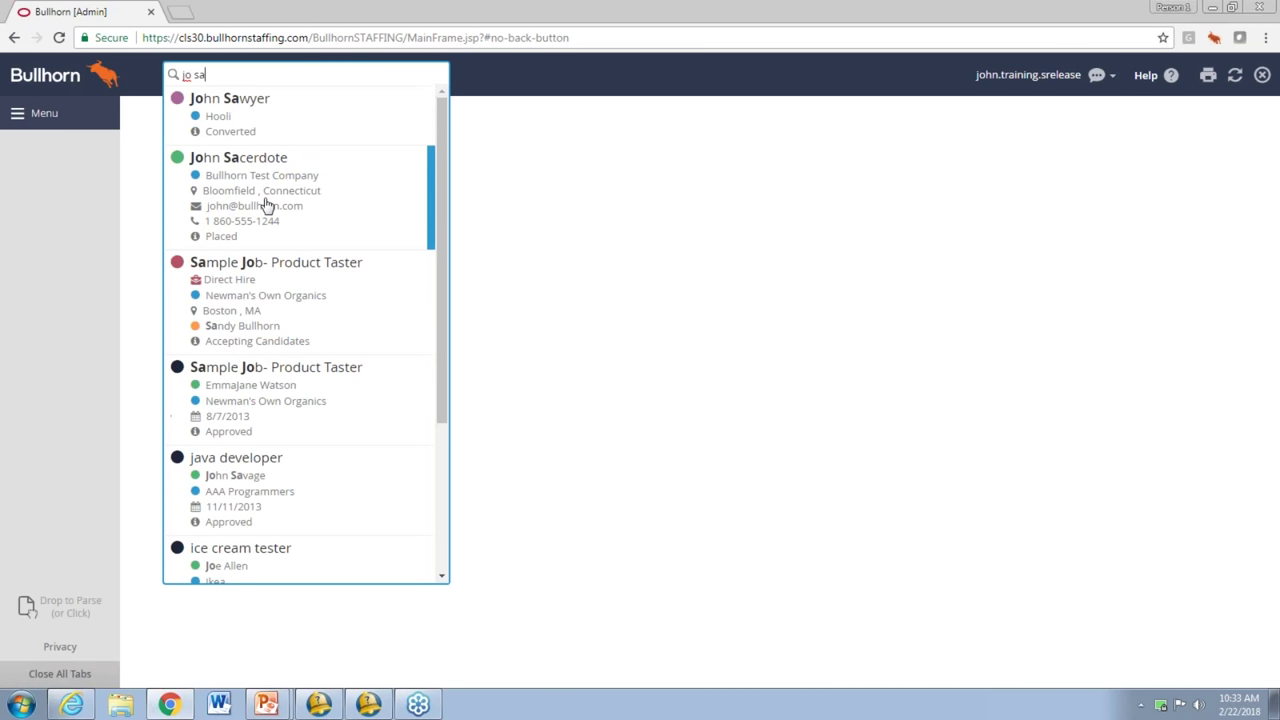
key(Return)
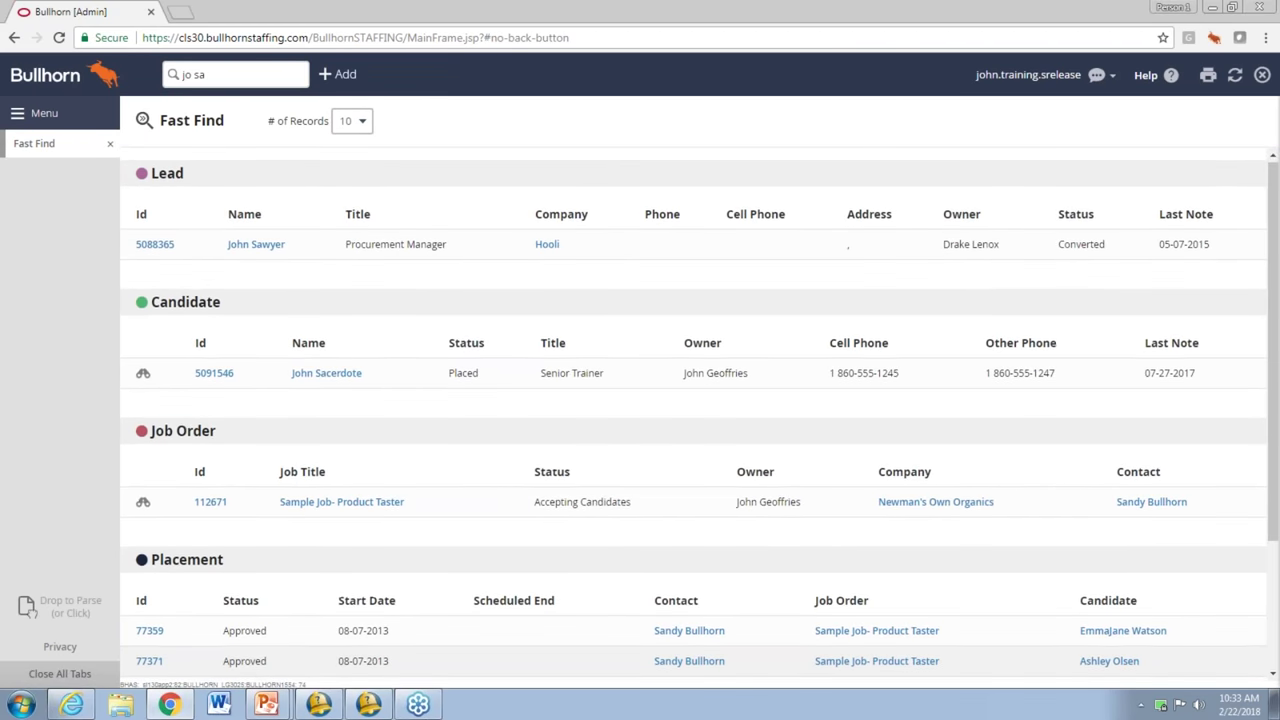
Change Fast Find's # of Records setting from 10 to 15 per section.
scroll(186, 436, down, 3)
scroll(220, 340, up, 3)
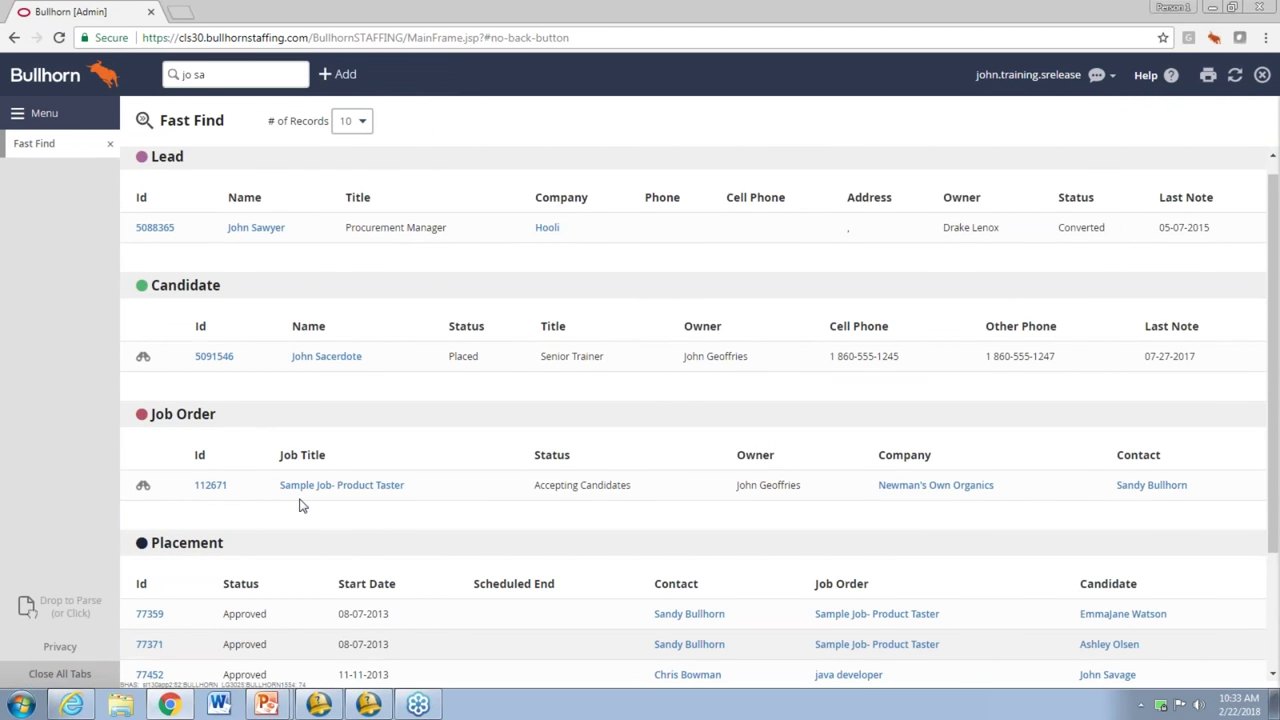
scroll(300, 505, down, 3)
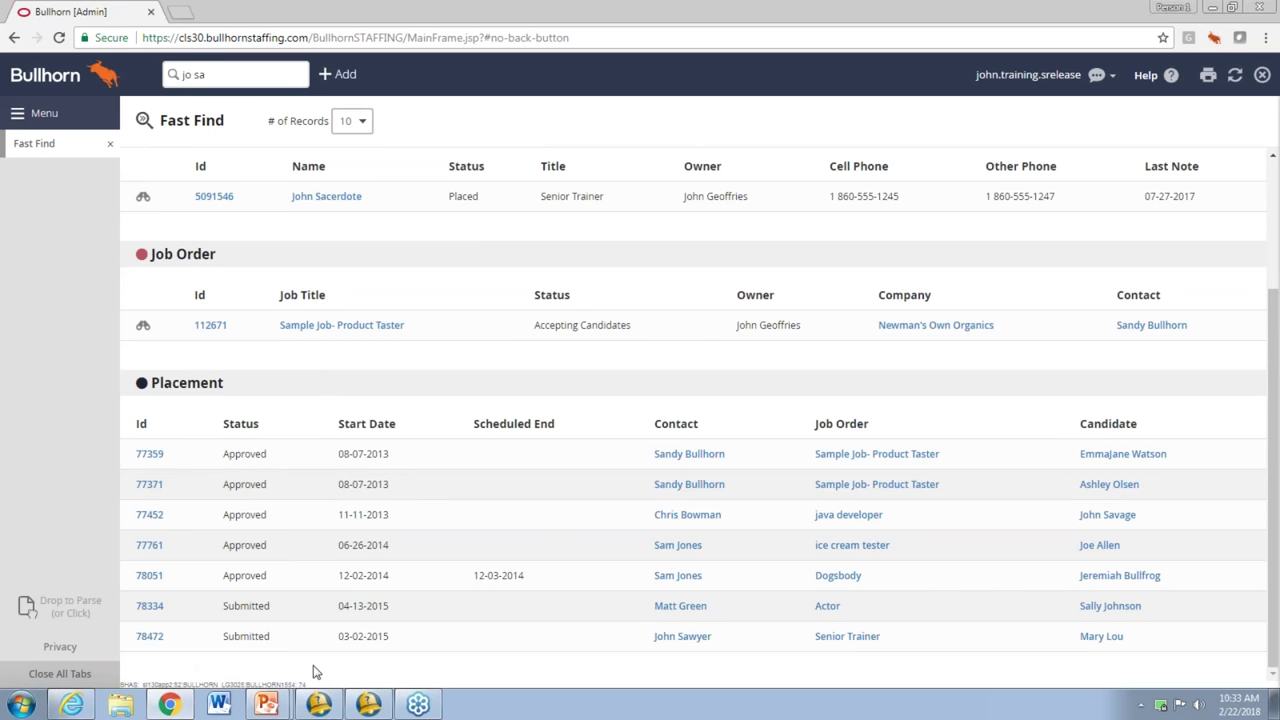
click(363, 124)
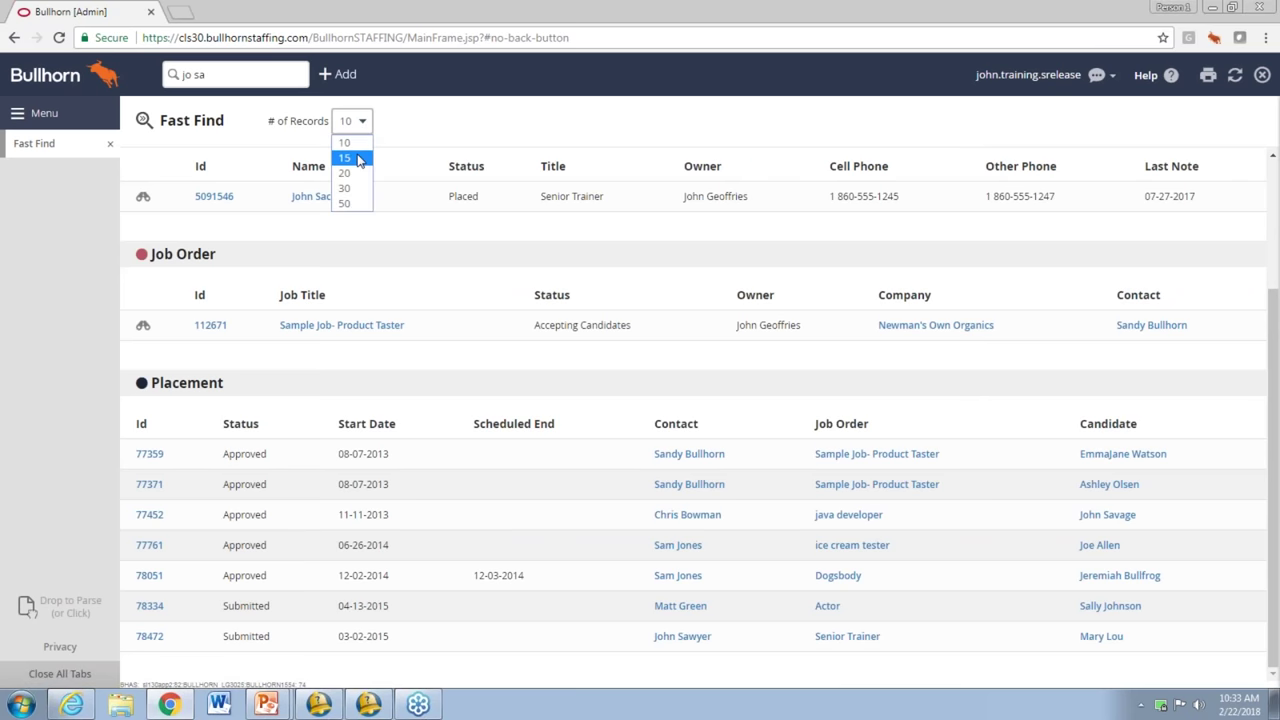
click(352, 158)
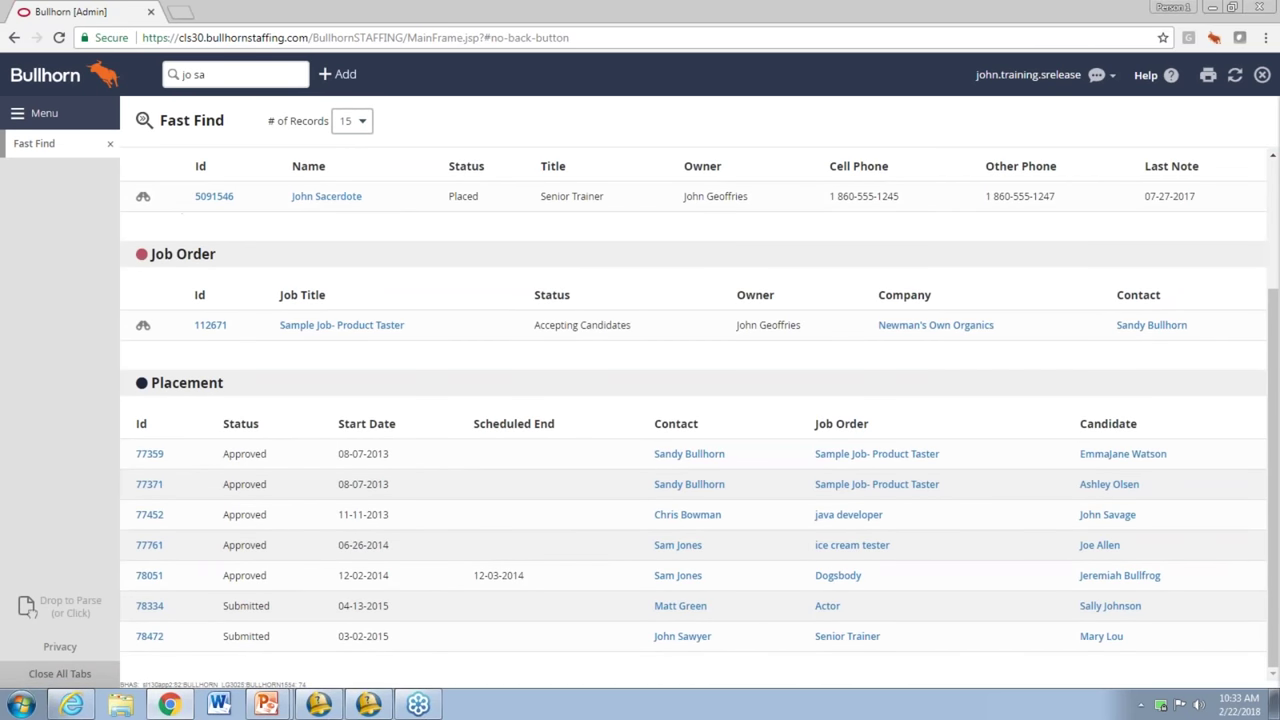
scroll(209, 189, up, 2)
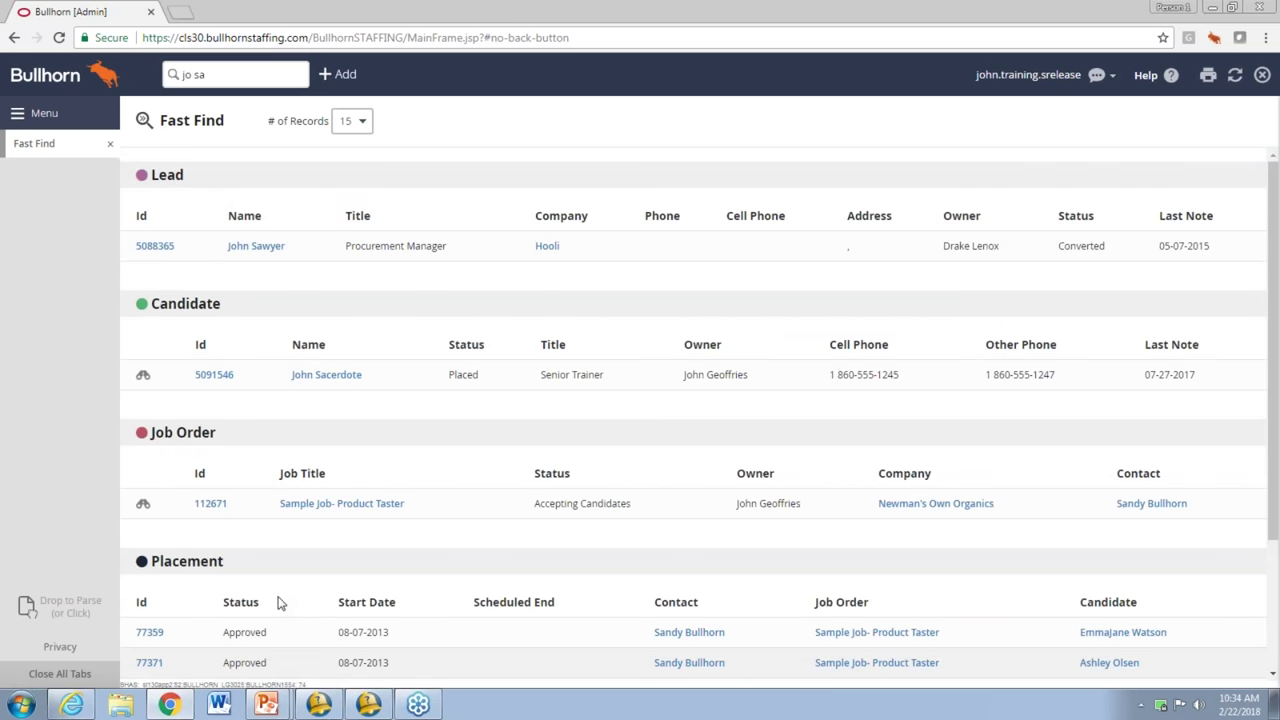
scroll(279, 602, down, 2)
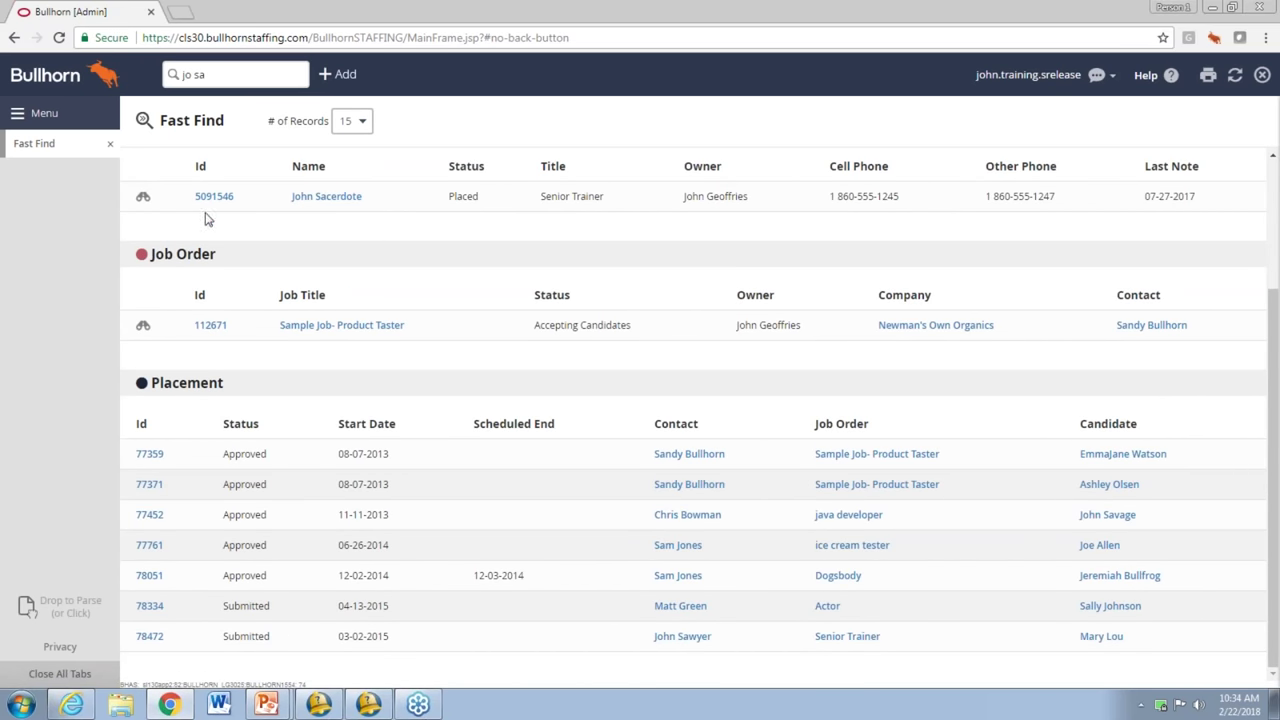
Close the Fast Find results tab.
click(233, 75)
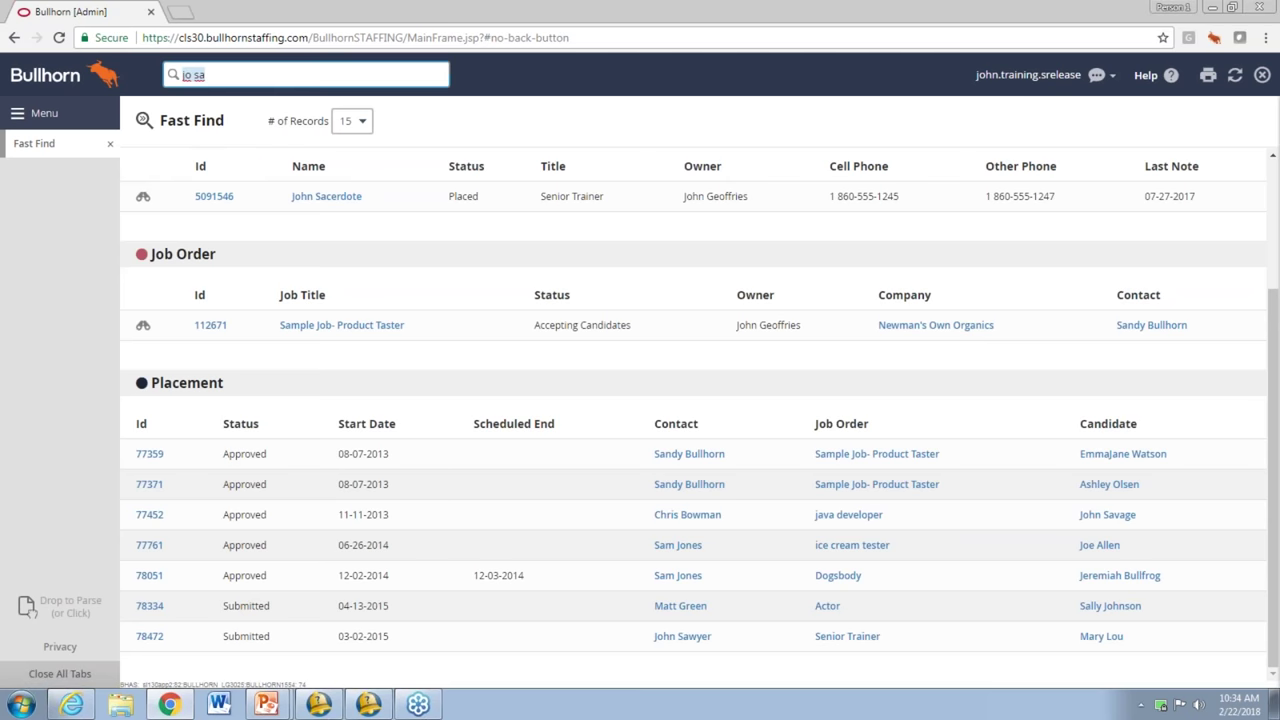
text(jo sacer)
key(BackSpace)
key(BackSpace)
key(BackSpace)
text(sacer)
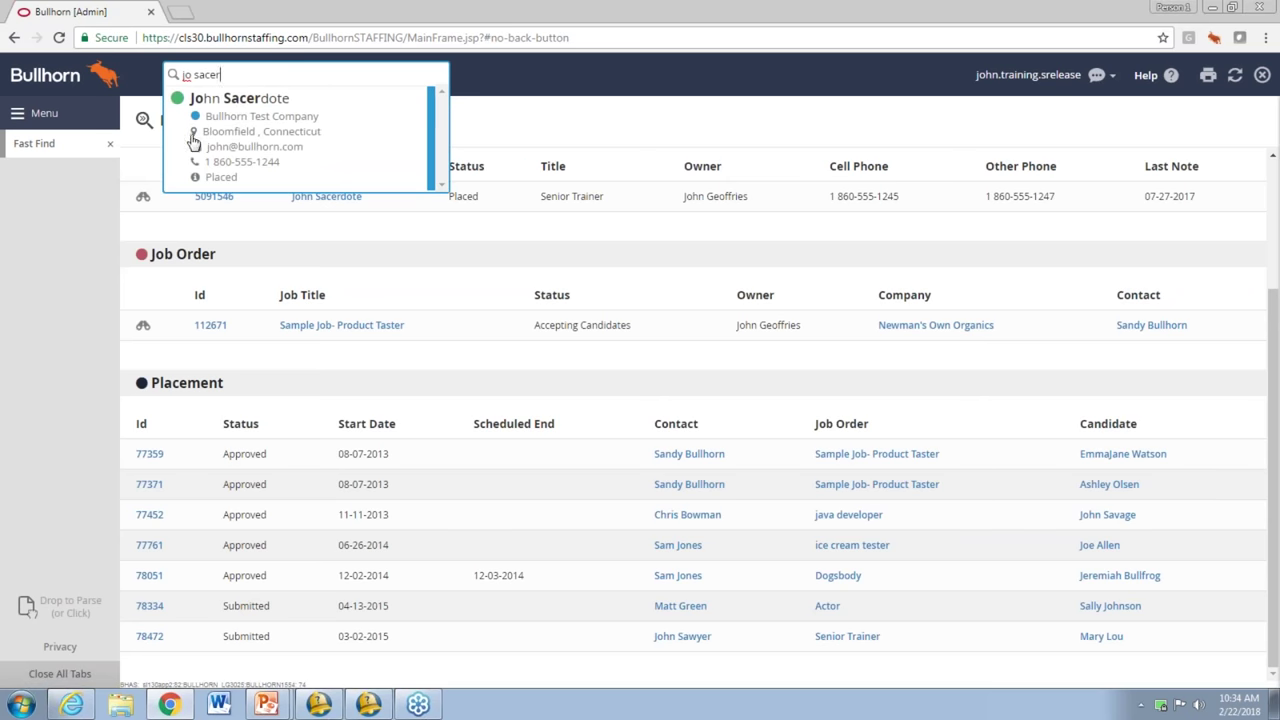
click(110, 143)
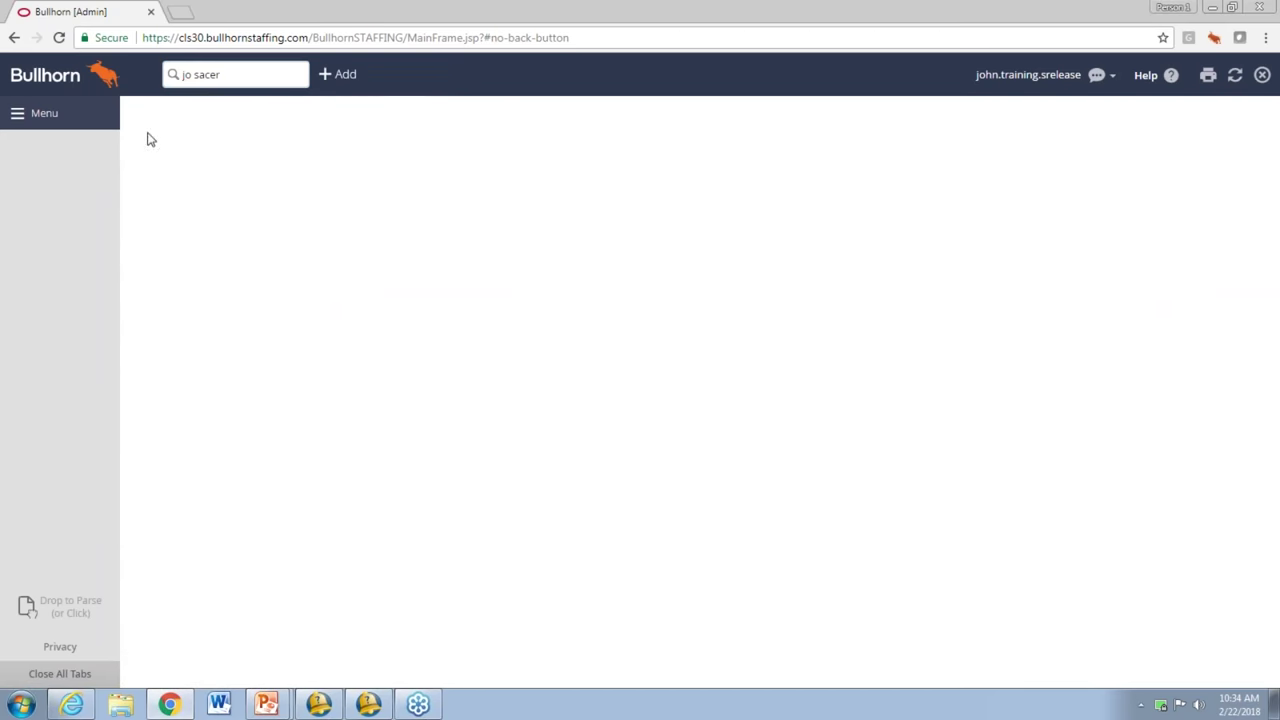
Clear the Find box and retype the candidate's name.
click(227, 75)
key(BackSpace)
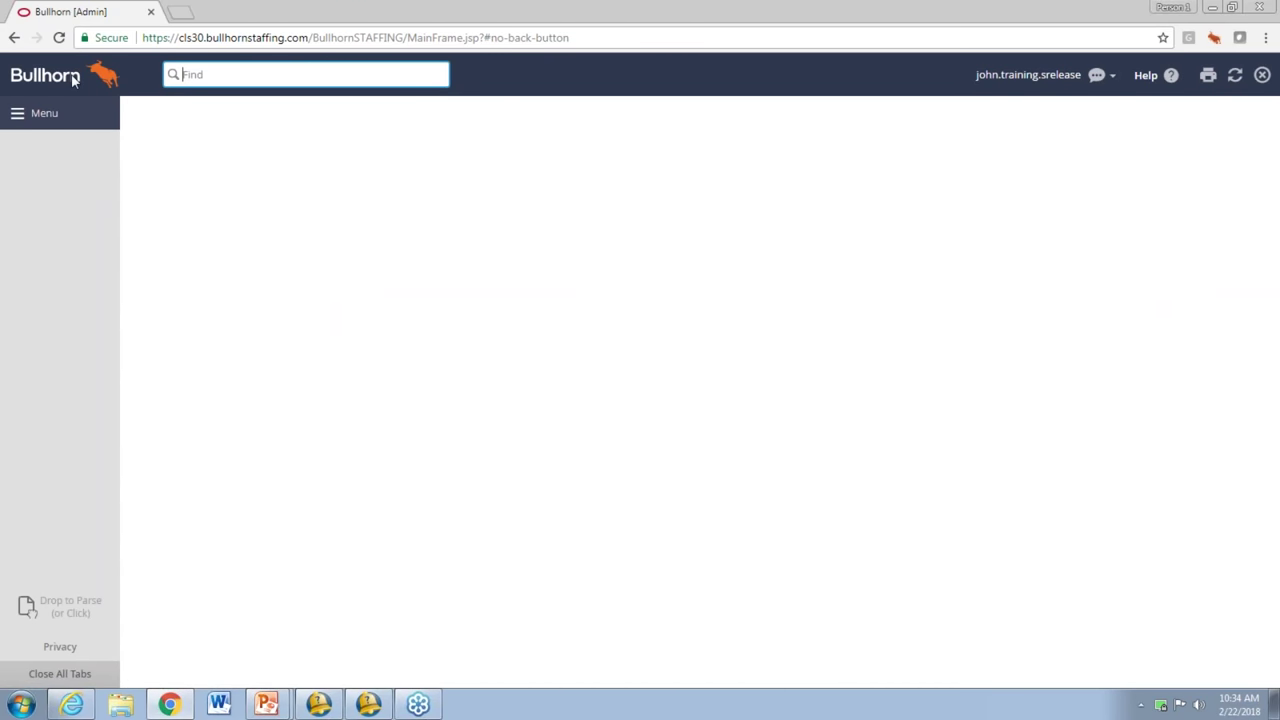
text(jos acer)
key(BackSpace)
key(BackSpace)
key(BackSpace)
text(ac)
key(BackSpace)
key(BackSpace)
key(BackSpace)
text(sacer)
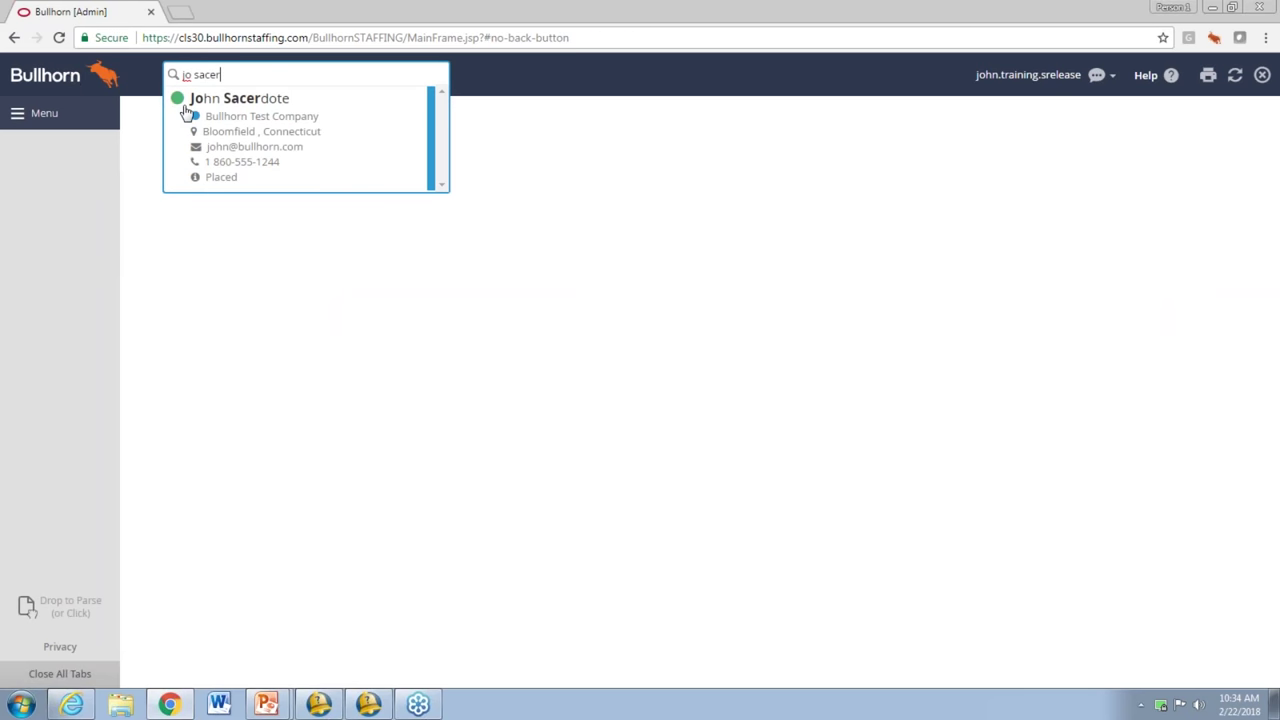
Open the candidate's record, read the latest note 'test', and close the record.
click(189, 148)
scroll(380, 337, down, 1)
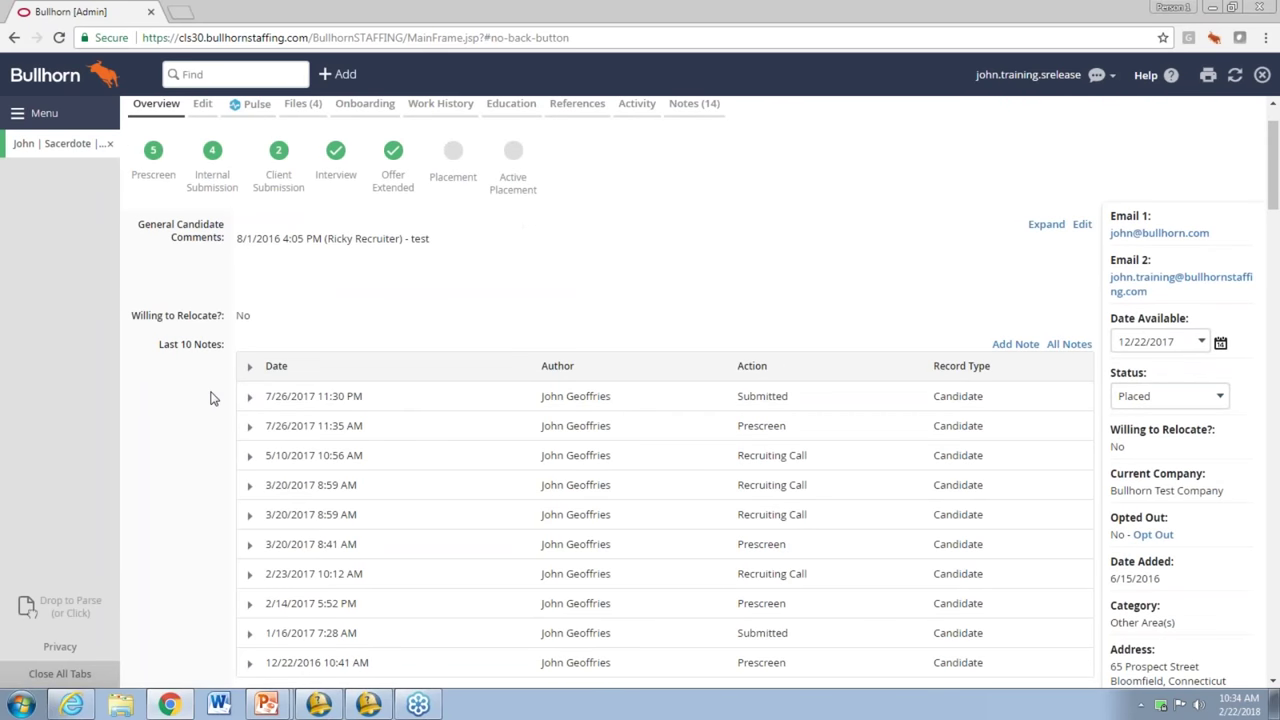
click(249, 396)
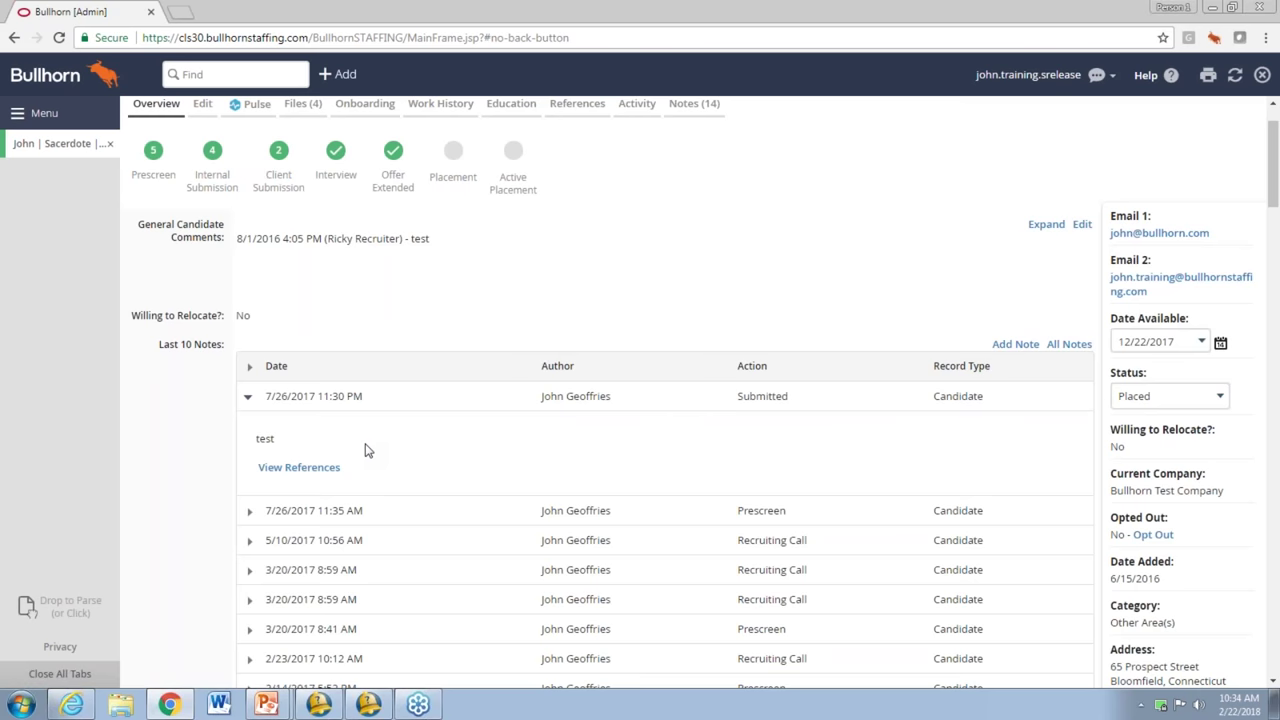
click(198, 74)
click(110, 143)
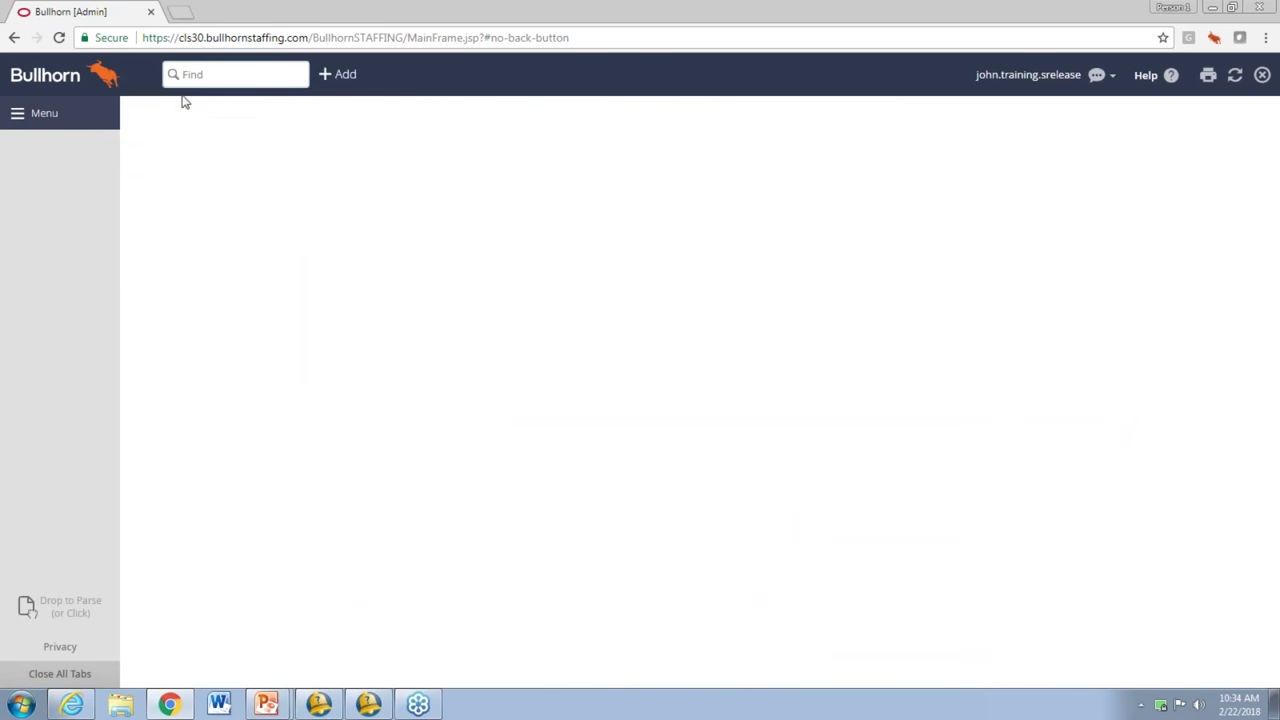
Find the placed candidate by partial phone number and open their record.
click(200, 75)
text(860-)
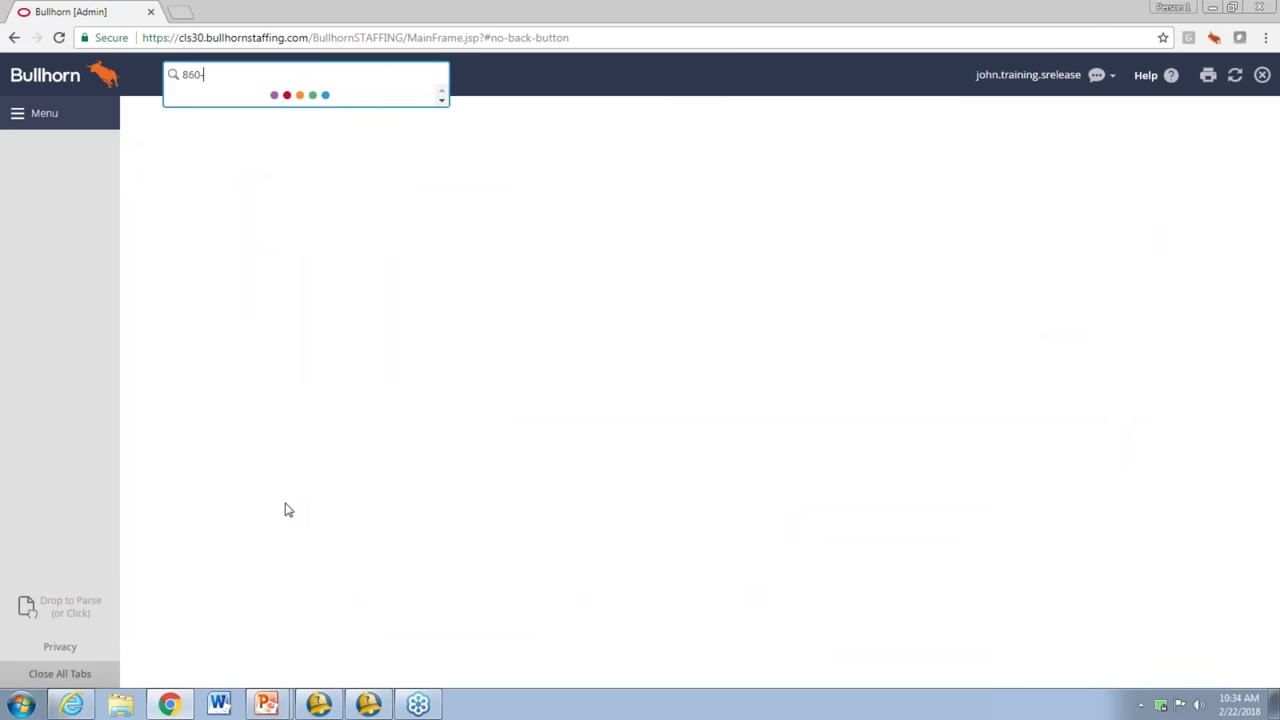
text(555-1244)
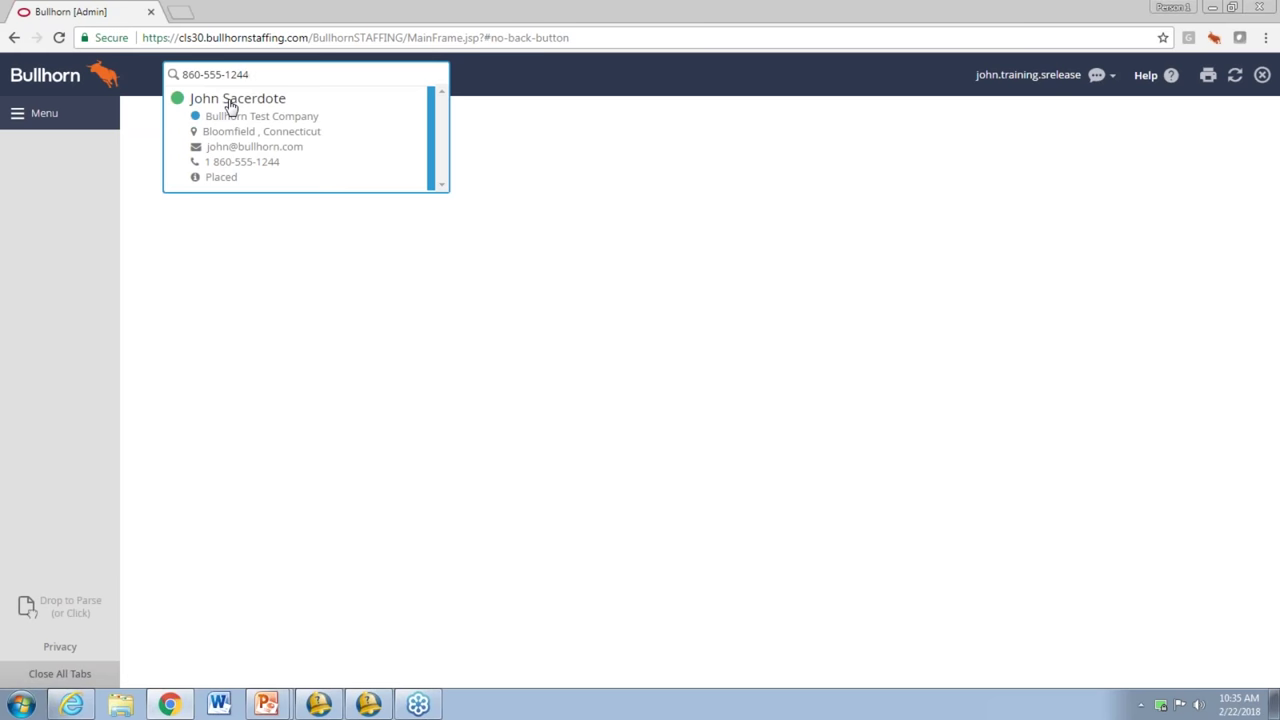
click(230, 102)
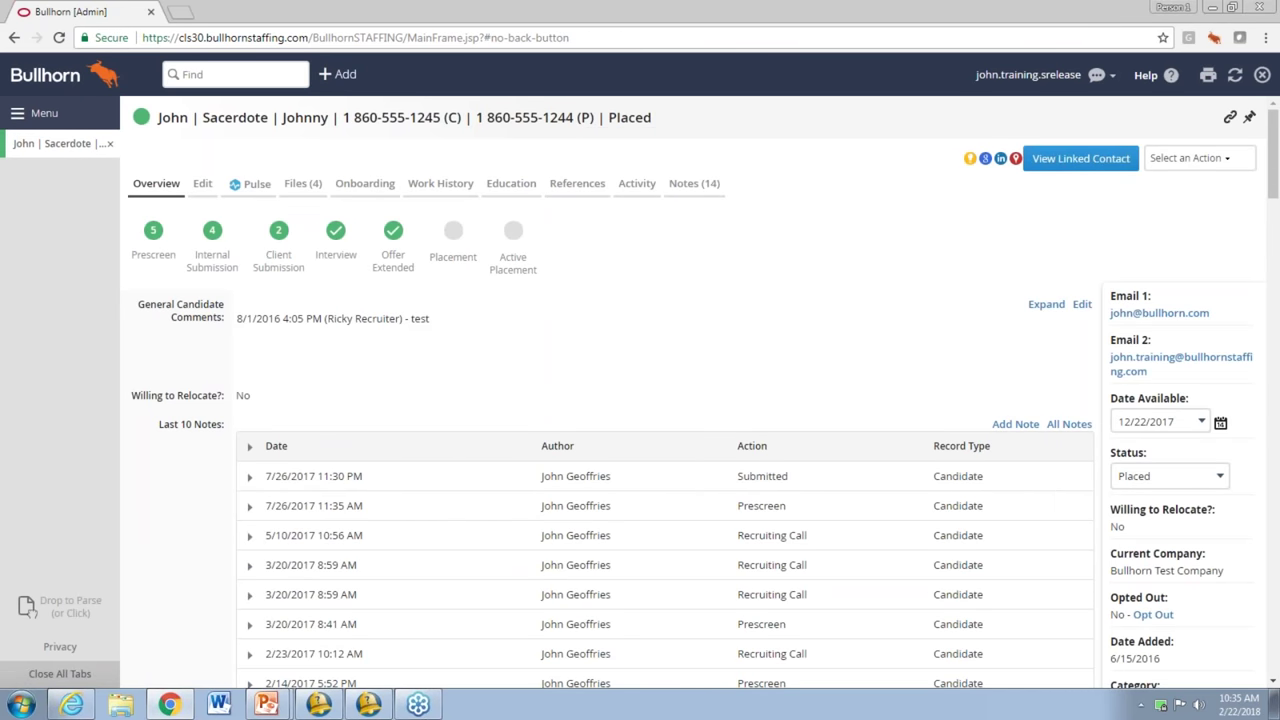
Review the candidate's Edit form, then quick-search a partial surname.
click(205, 186)
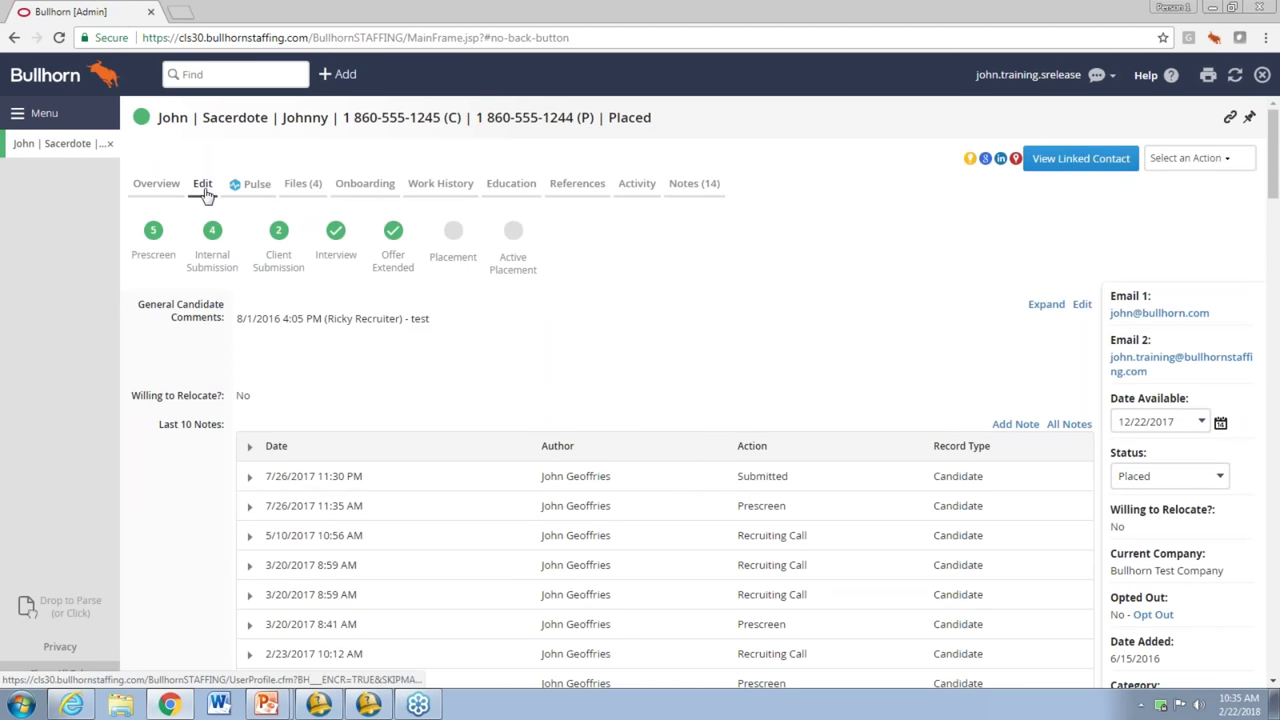
scroll(280, 480, down, 5)
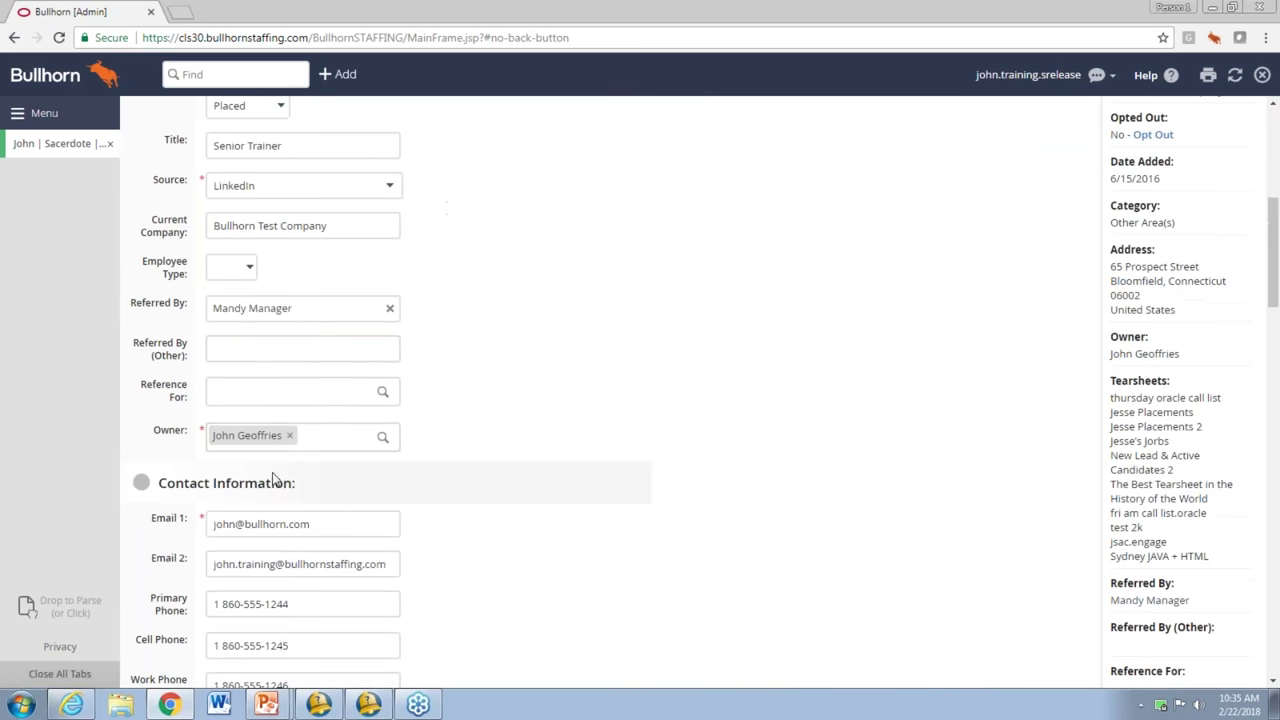
scroll(293, 400, down, 3)
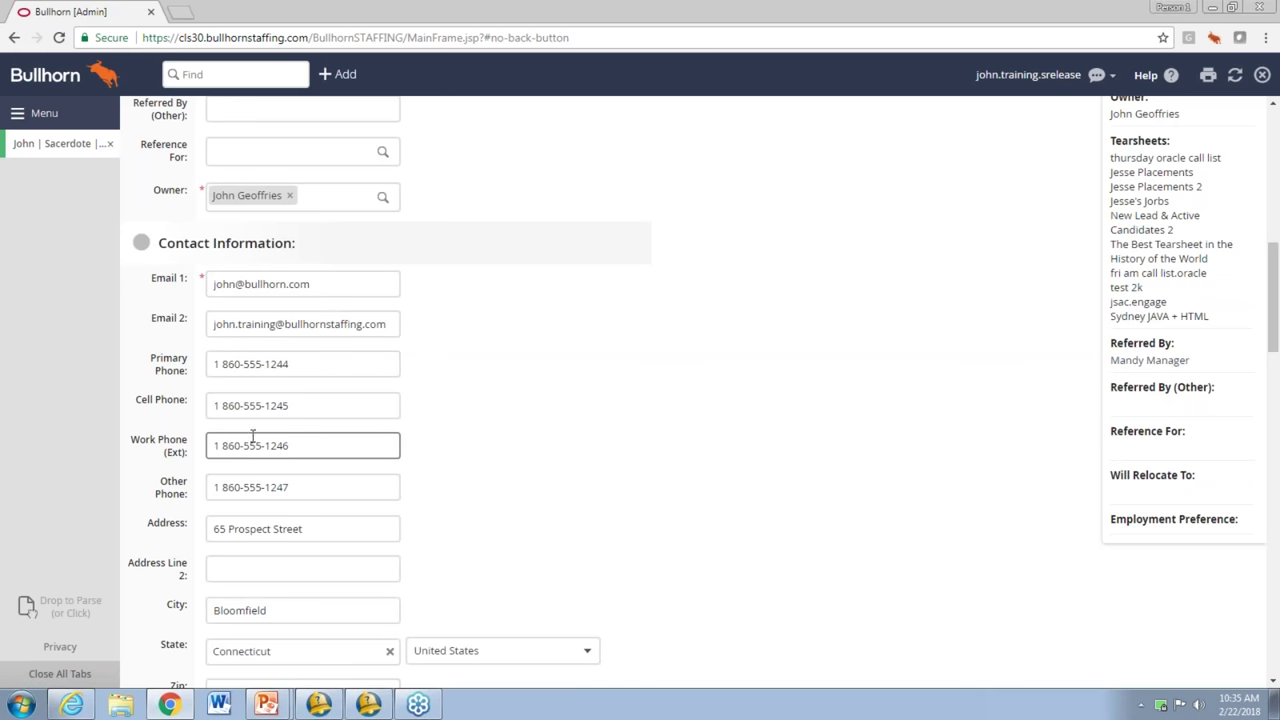
scroll(259, 324, up, 5)
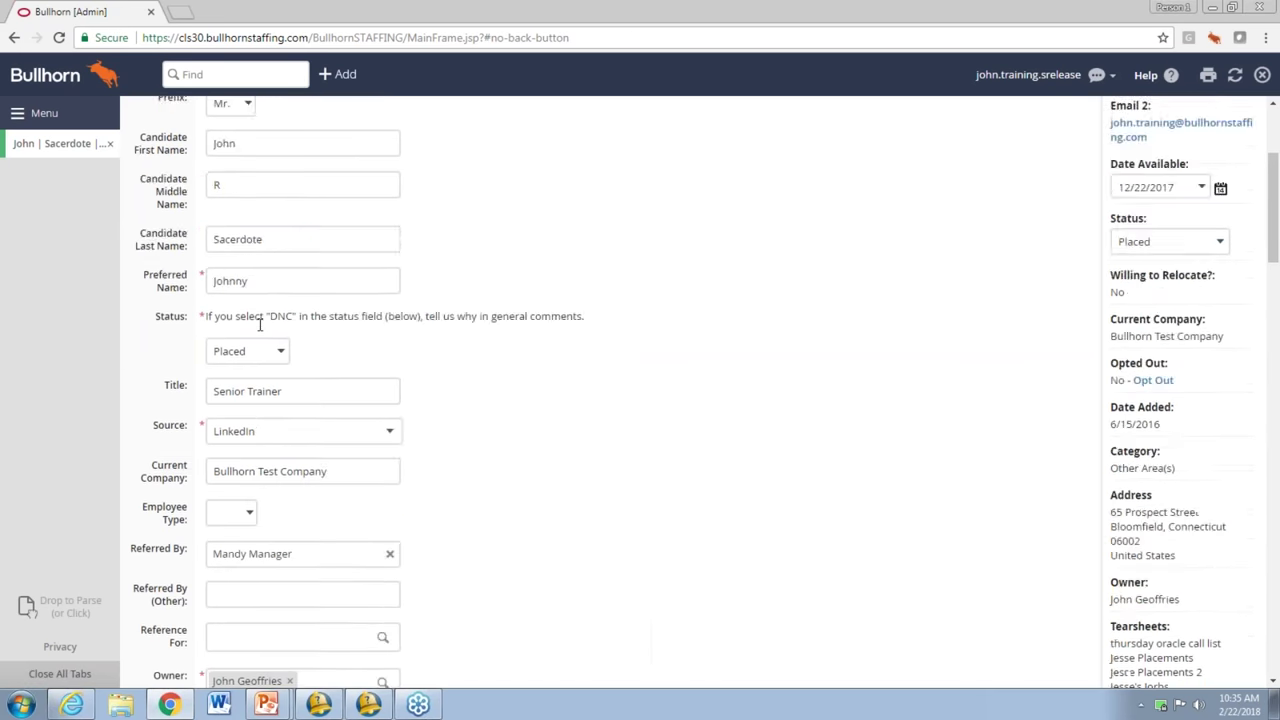
scroll(259, 324, up, 2)
click(222, 74)
text(sacerd)
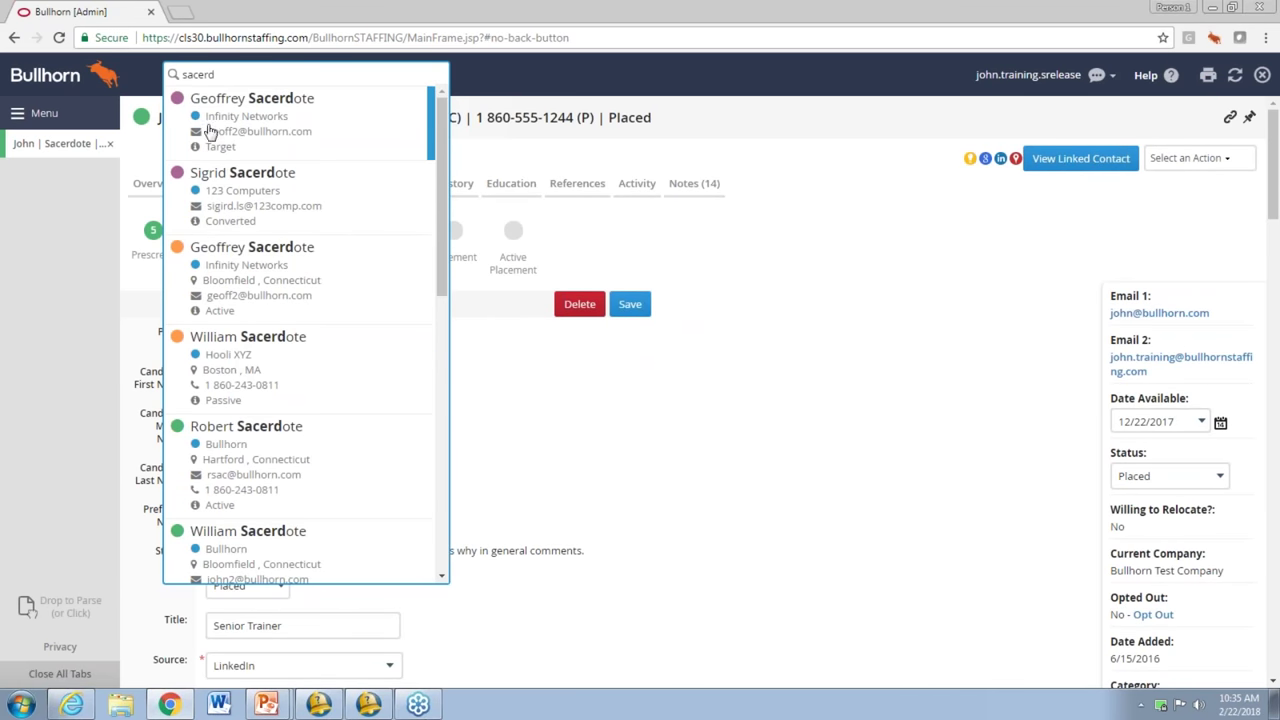
Quick-search a first name ending in a wildcard asterisk, then dismiss the results.
key(BackSpace)
key(BackSpace)
key(BackSpace)
key(BackSpace)
key(BackSpace)
key(BackSpace)
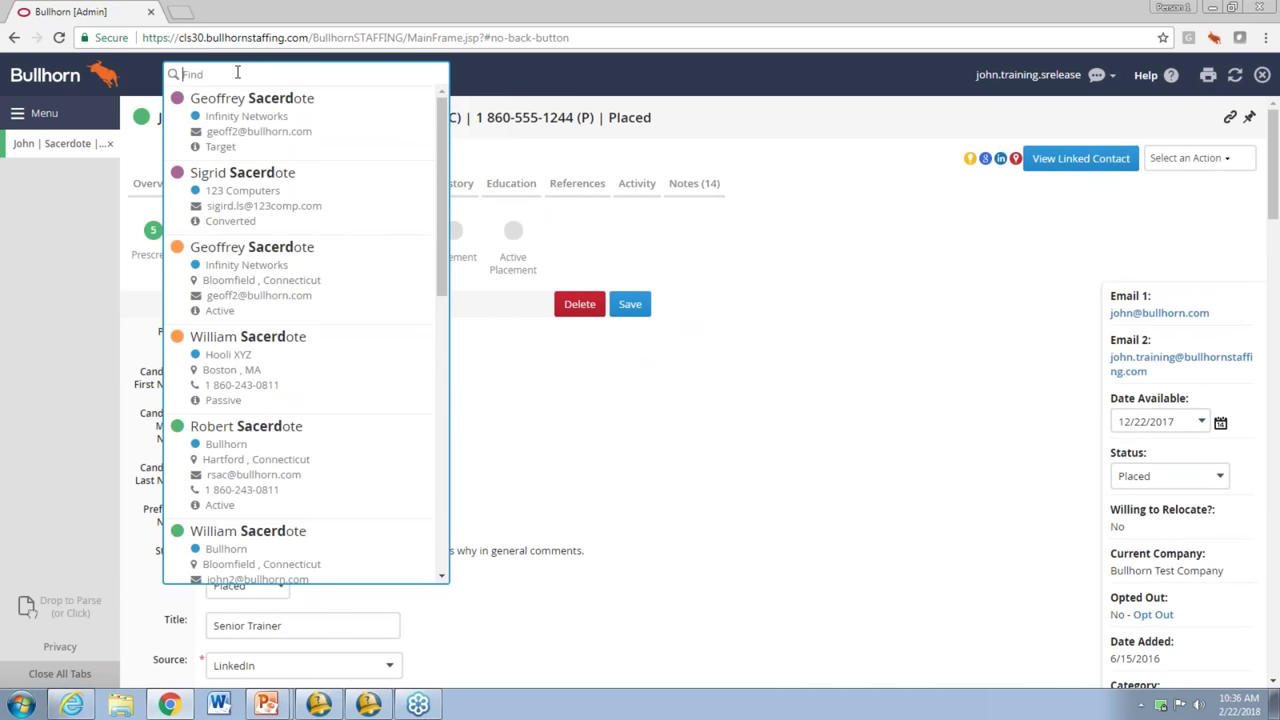
text(john*)
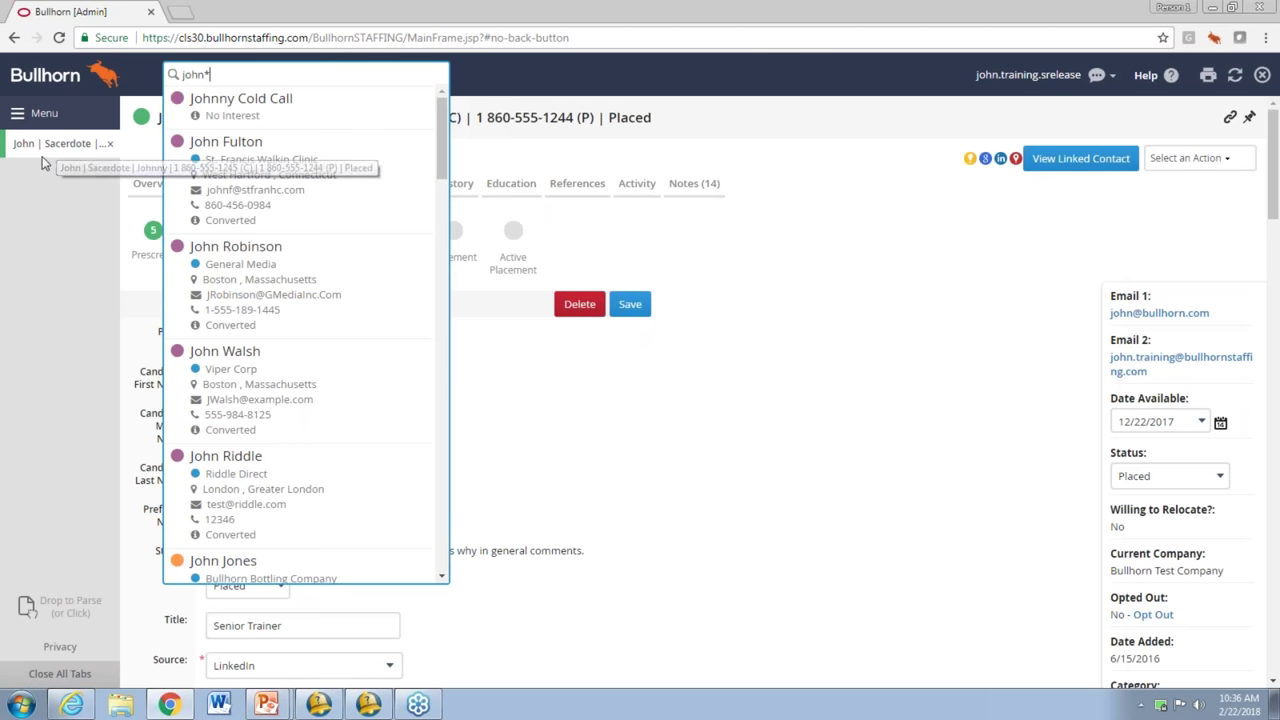
click(582, 166)
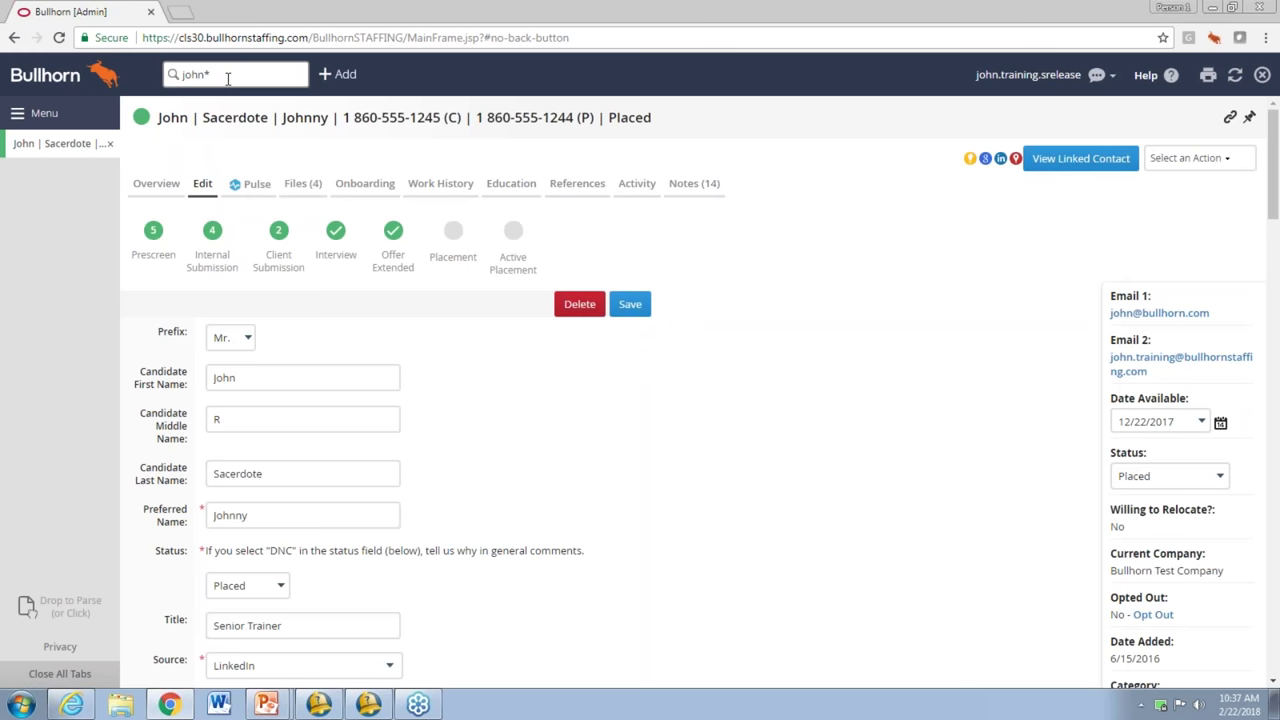
Replace the quick search with 'oracle', then 'test', and browse the results.
click(244, 69)
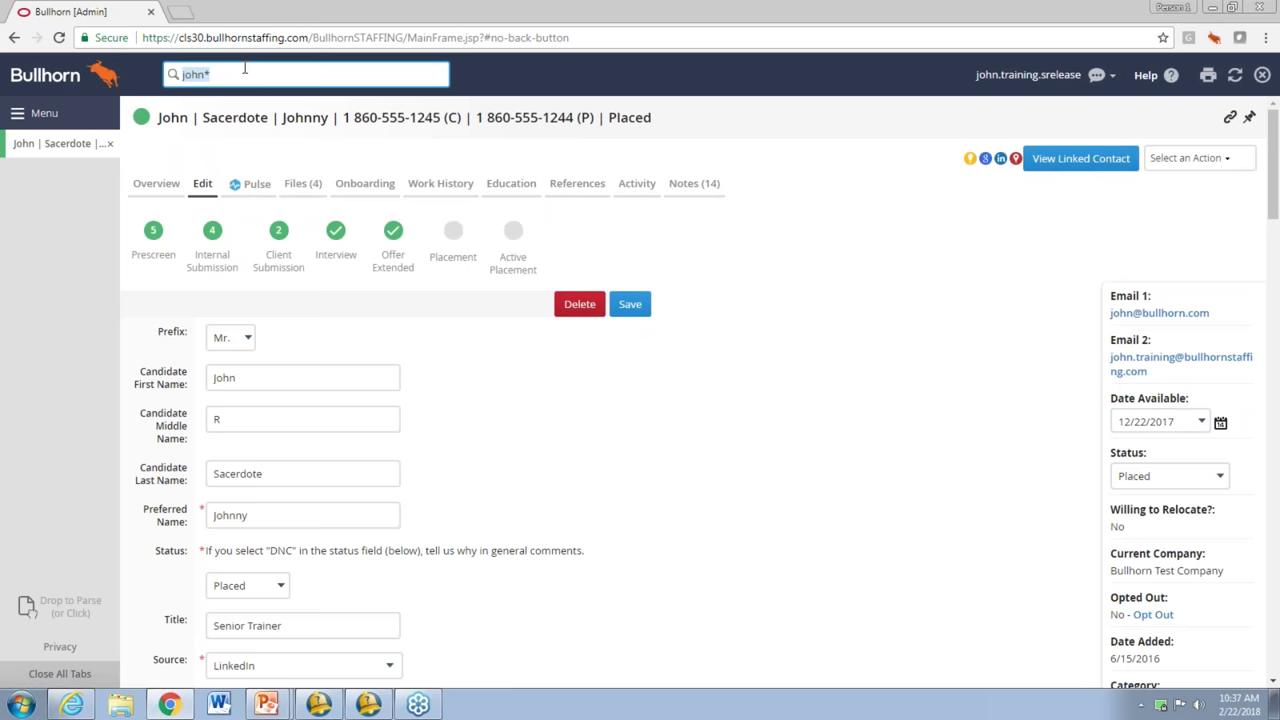
text(oracle)
key(BackSpace)
key(BackSpace)
key(BackSpace)
key(BackSpace)
key(BackSpace)
key(BackSpace)
text(test)
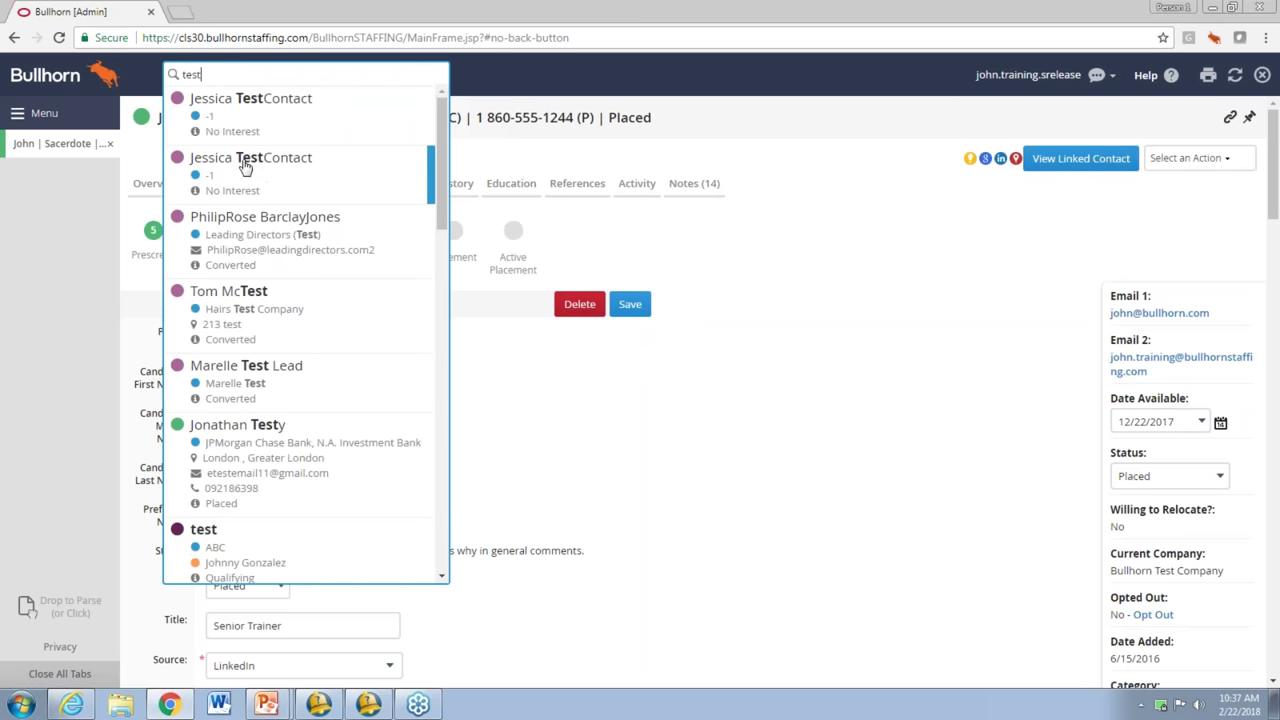
scroll(226, 376, down, 5)
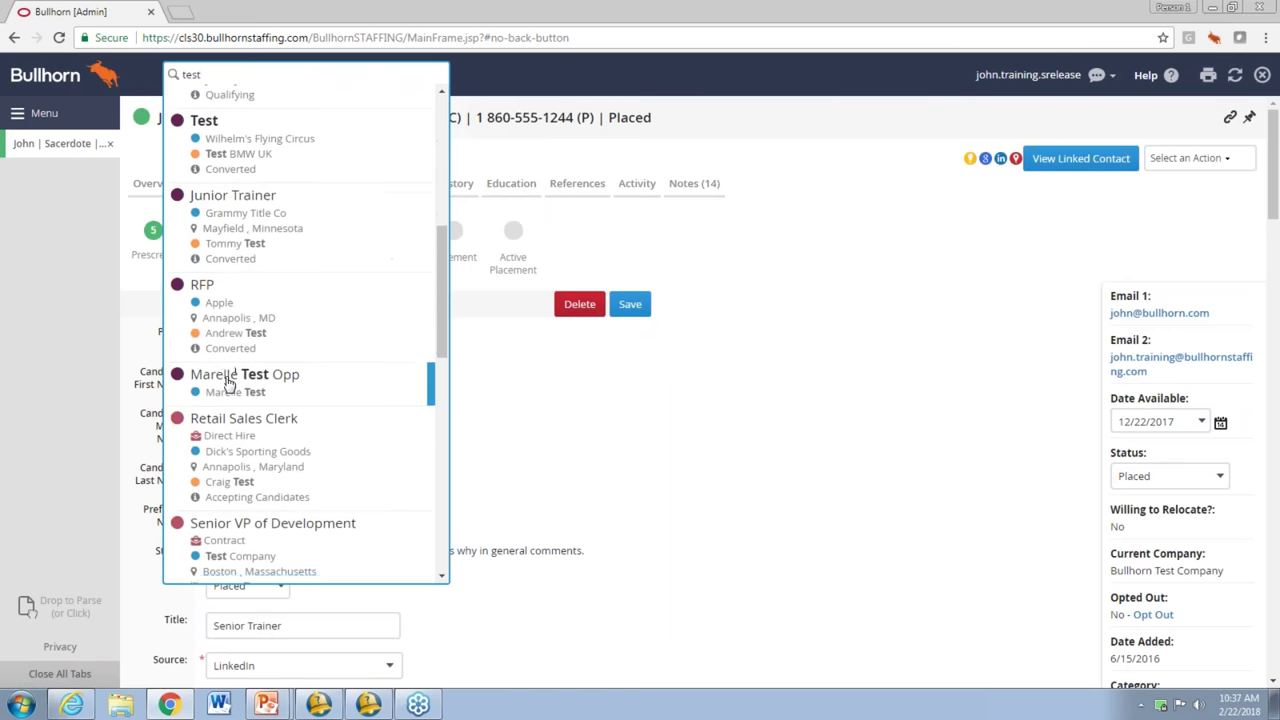
scroll(228, 382, down, 3)
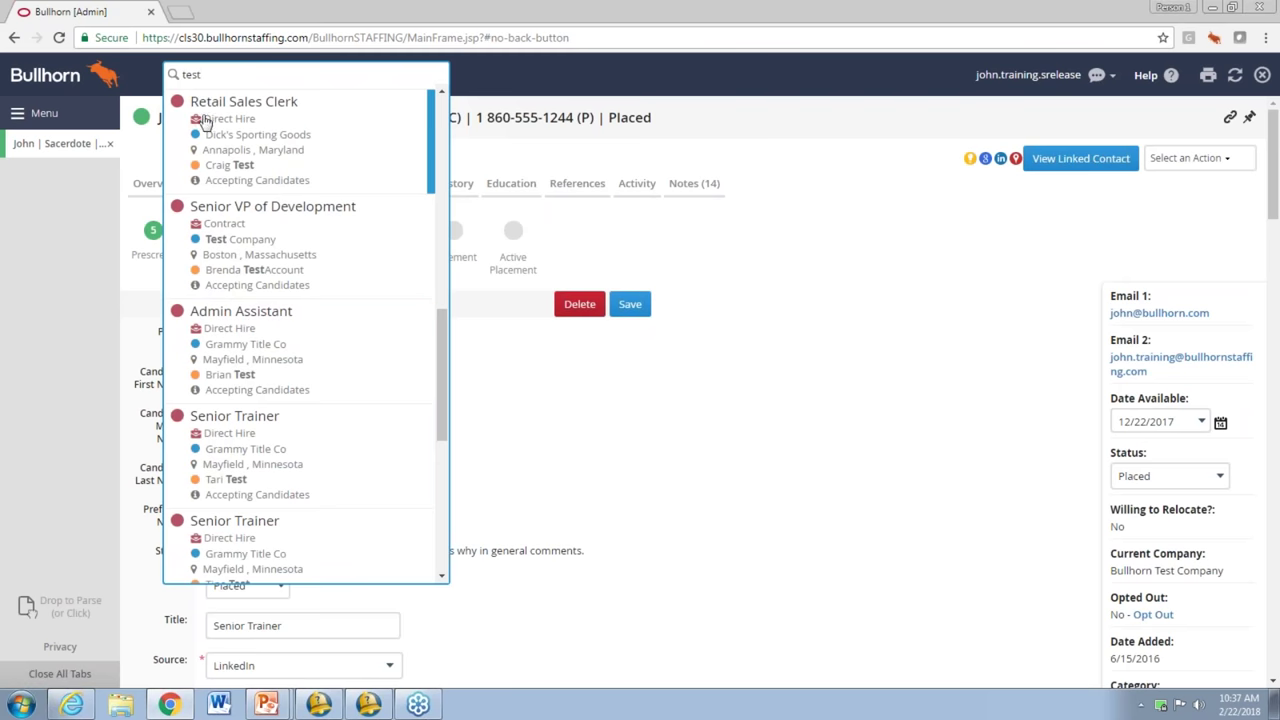
scroll(214, 234, up, 2)
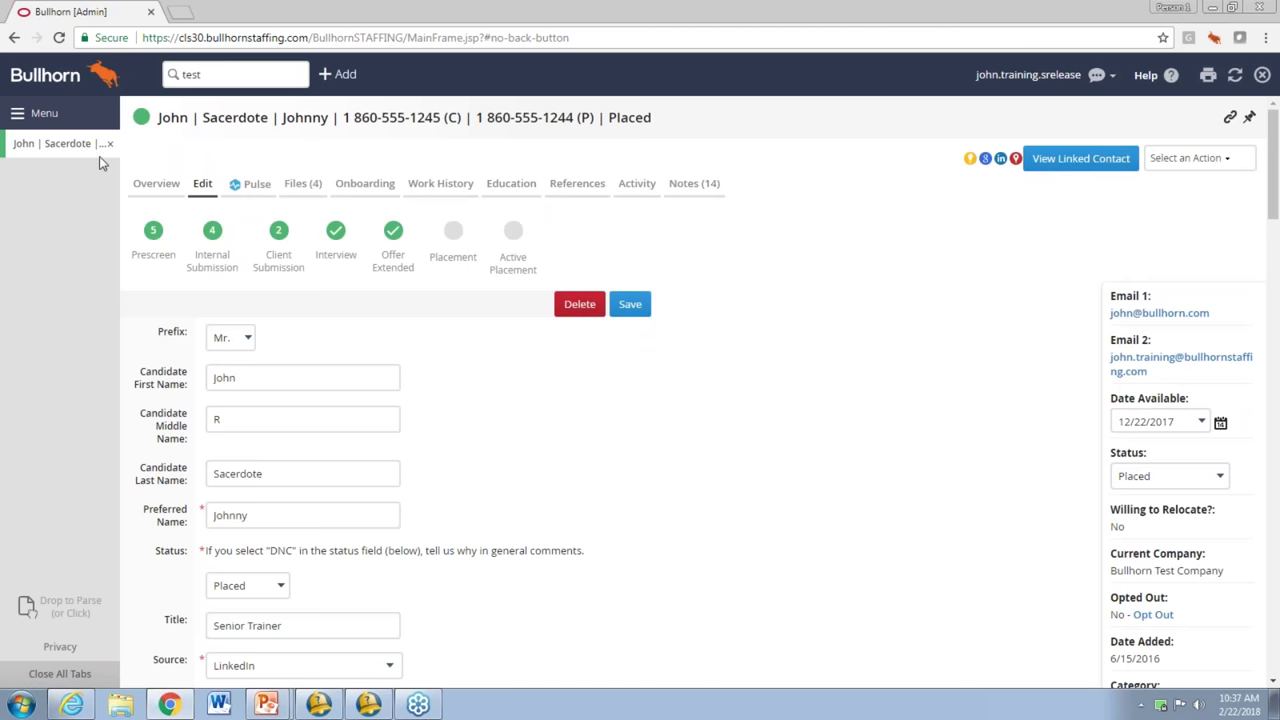
Filter the Candidate List to New Lead status, then Clear All filters.
click(89, 126)
click(349, 305)
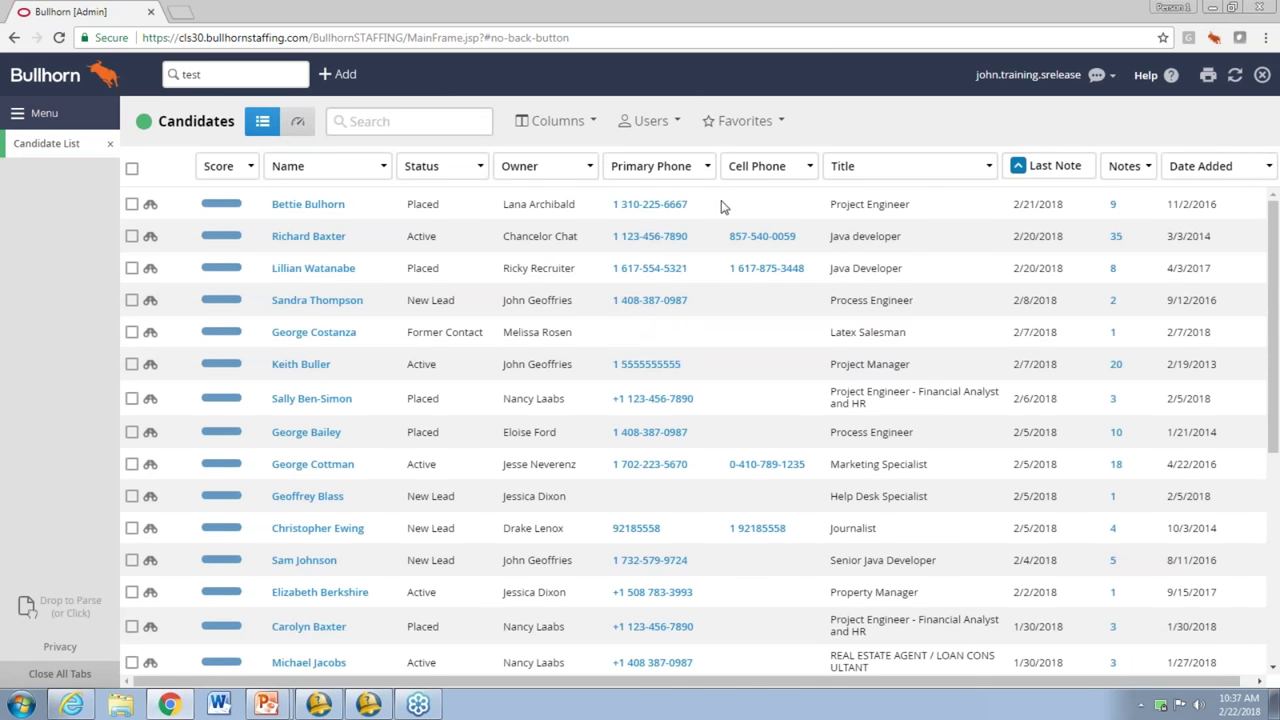
click(472, 170)
click(413, 248)
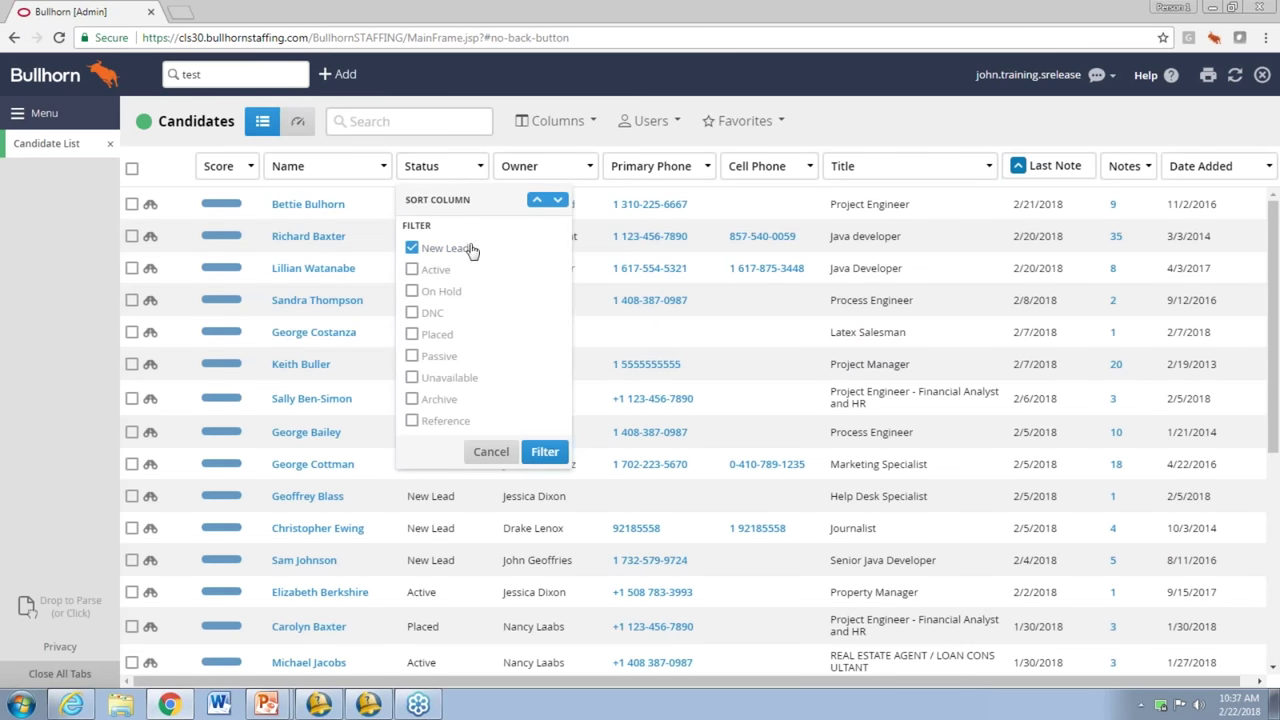
click(545, 451)
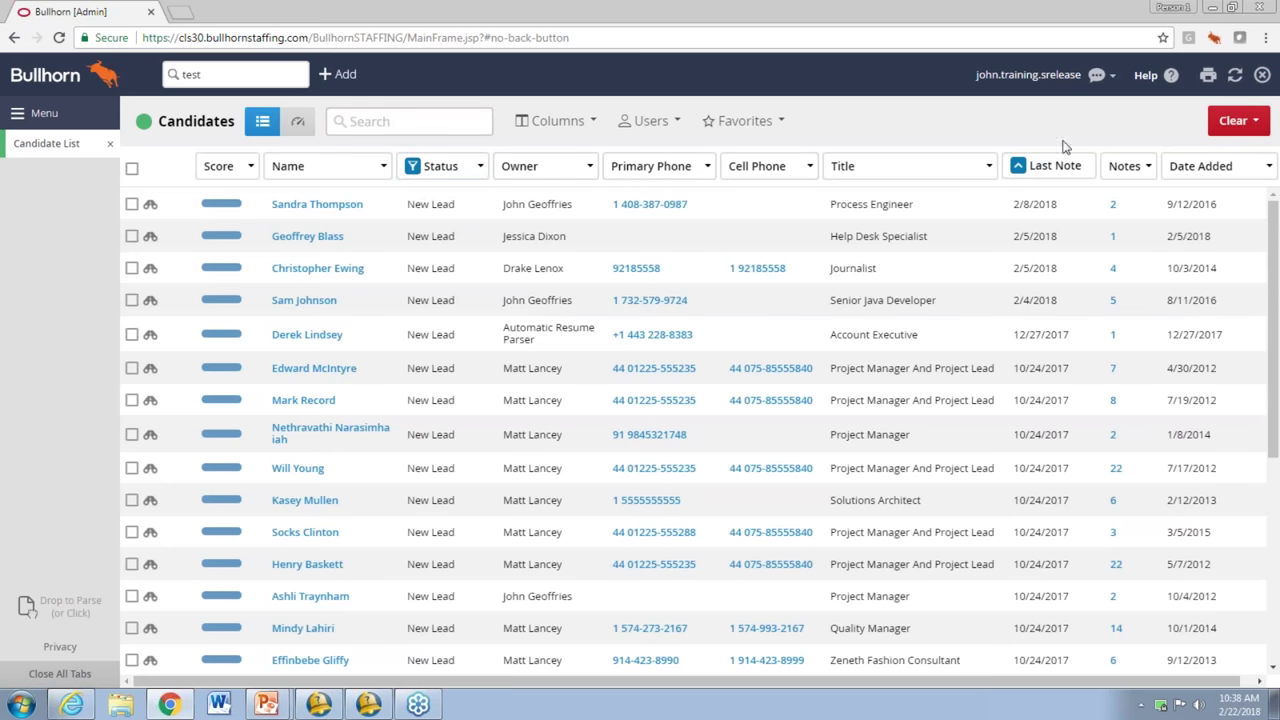
click(1232, 121)
click(1184, 201)
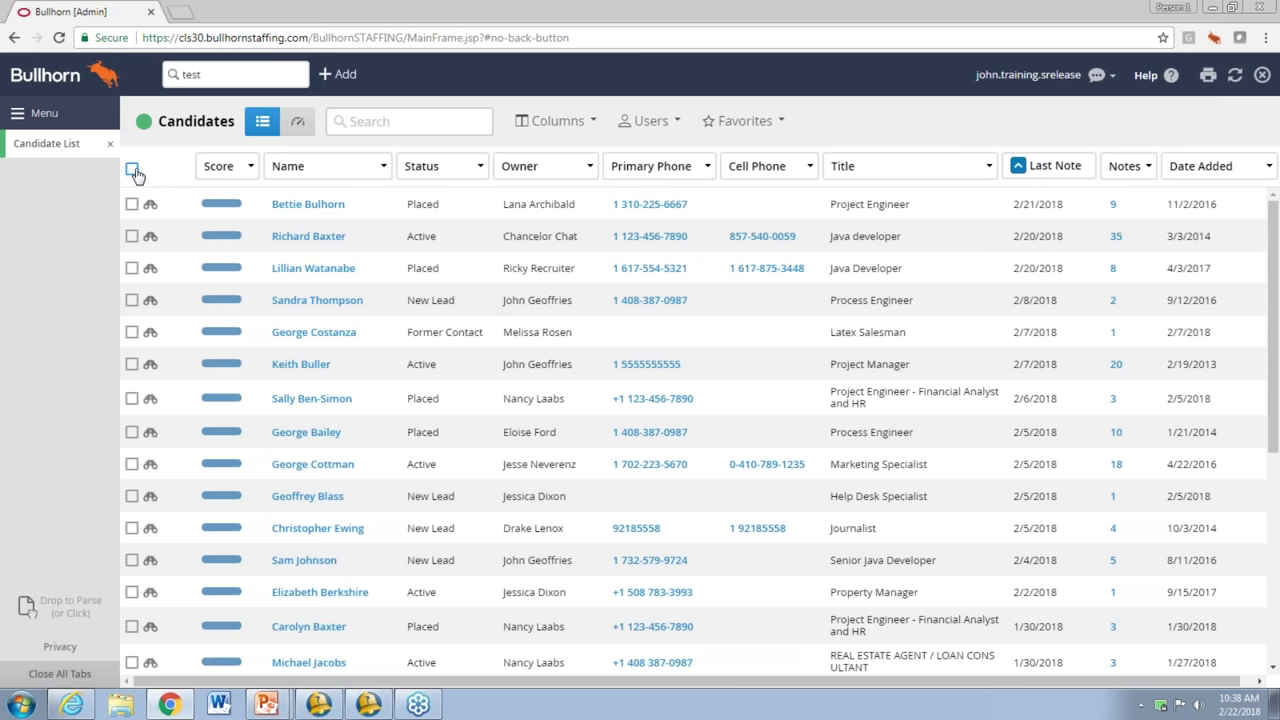
click(132, 175)
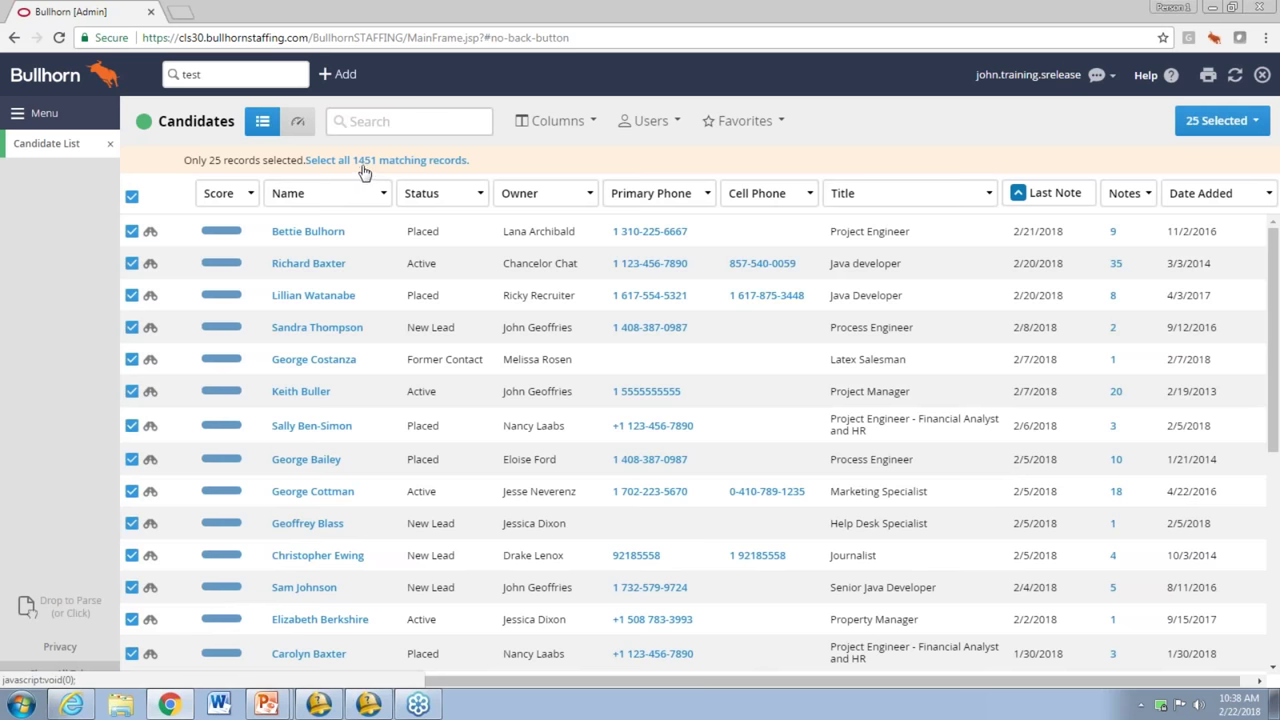
click(132, 197)
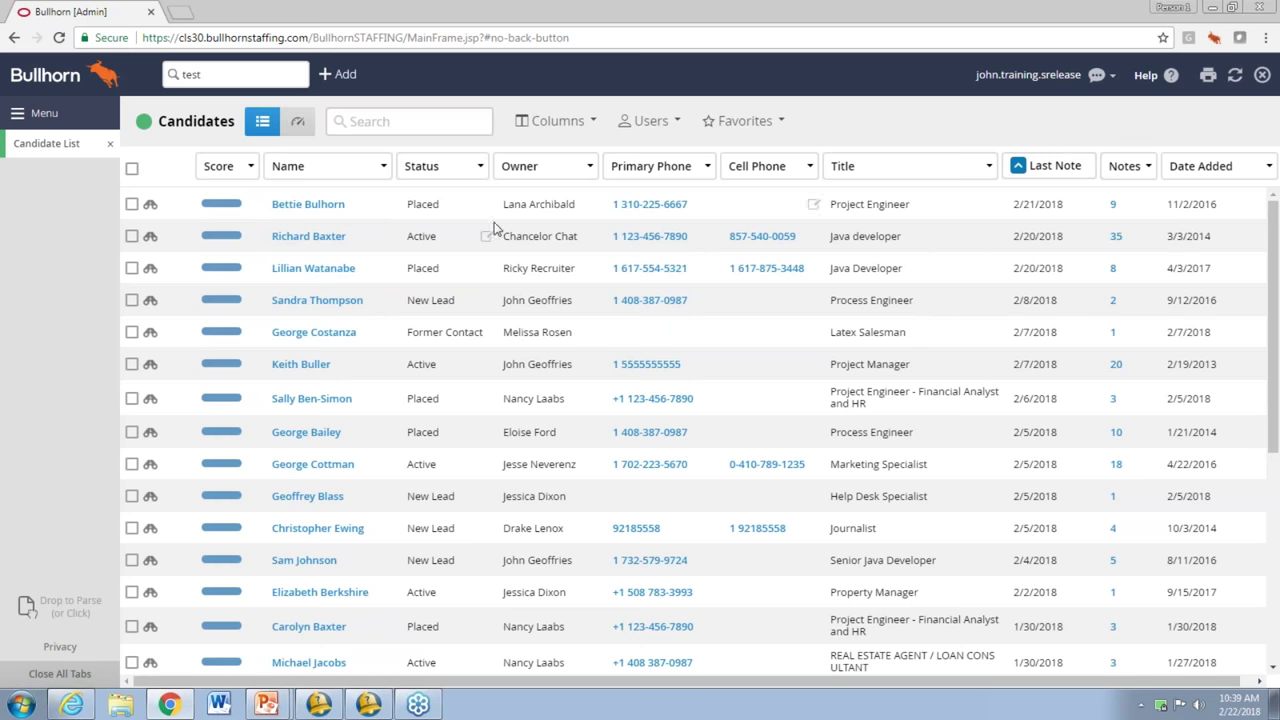
Run a candidate keyword search with oracle and unix as Required keywords.
click(393, 131)
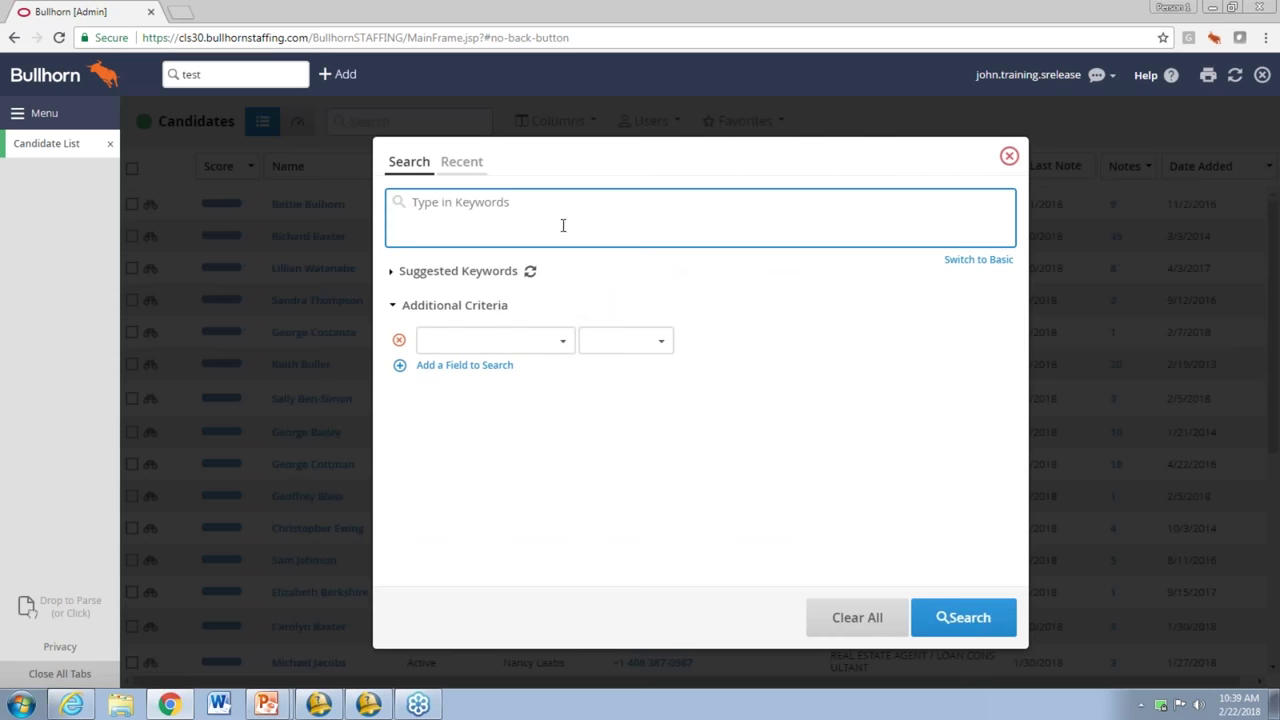
click(970, 262)
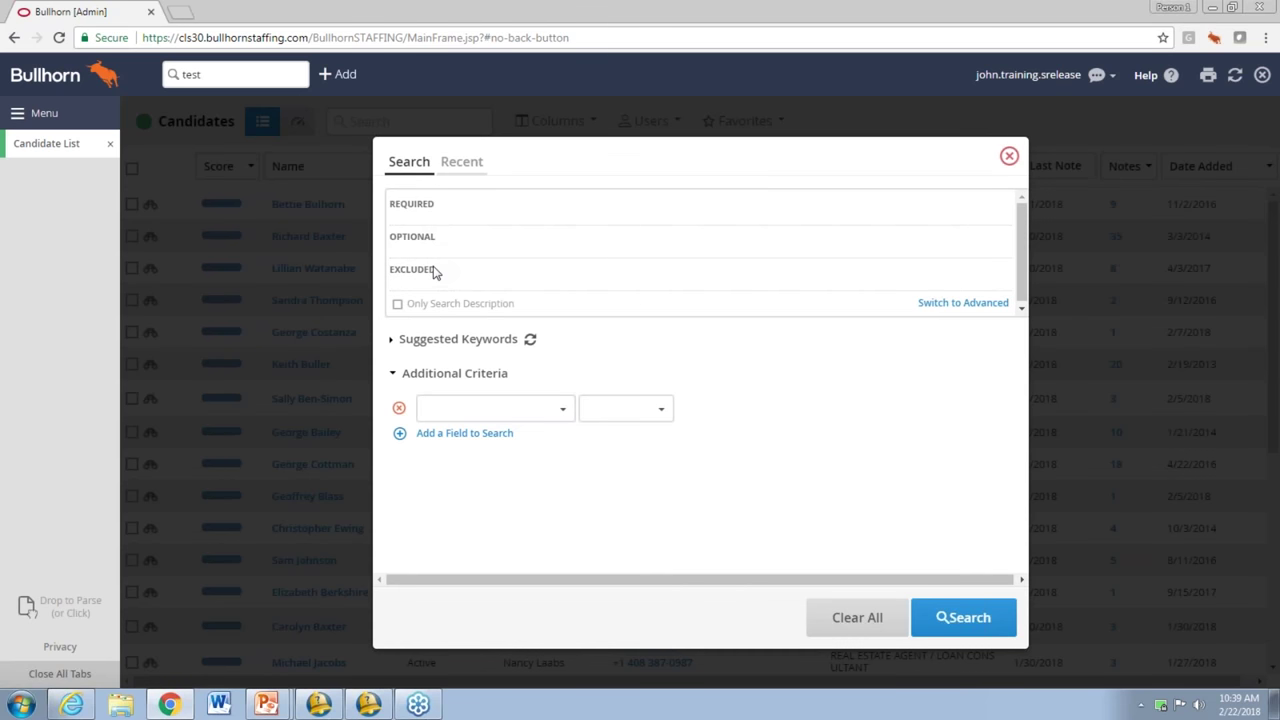
click(933, 304)
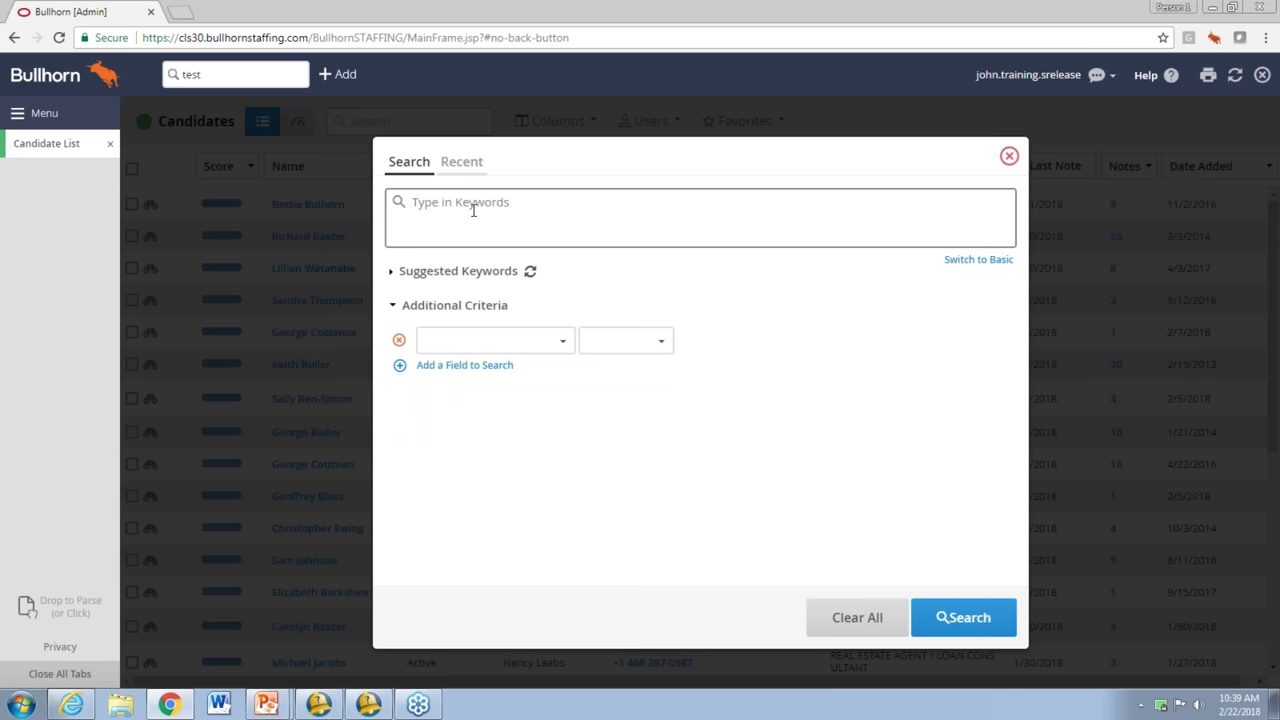
click(958, 264)
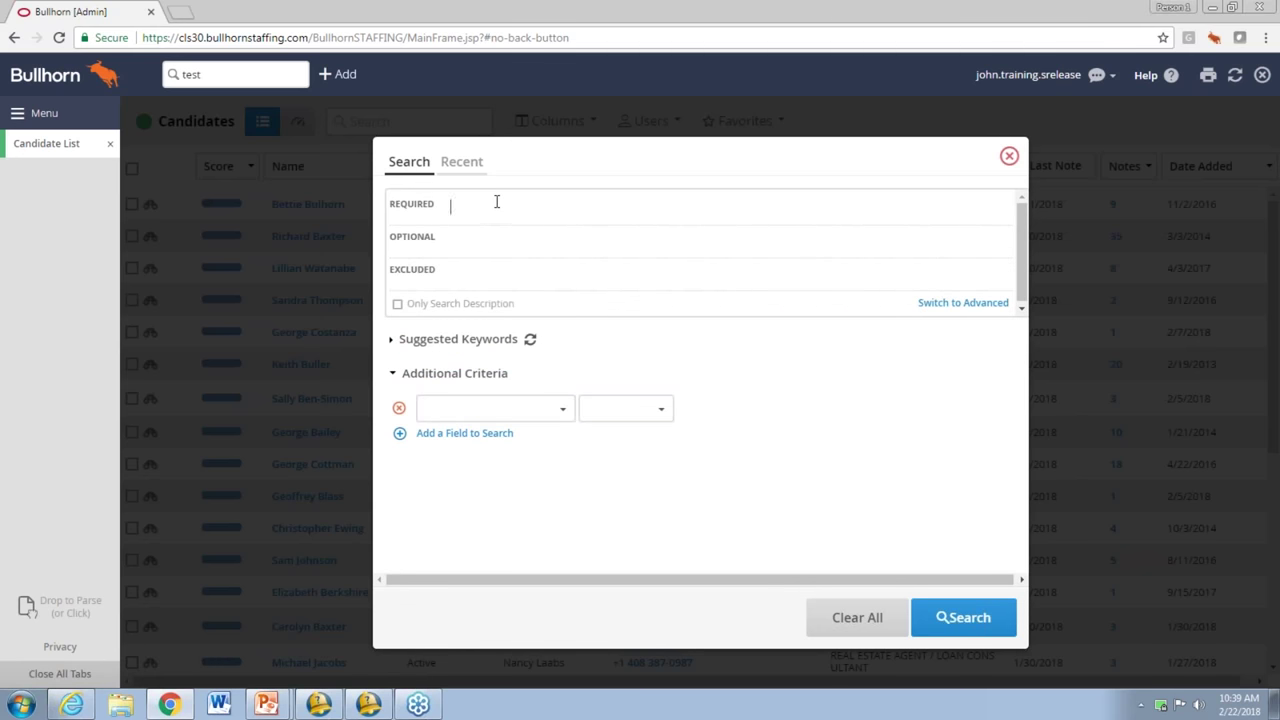
text(oracle)
key(Return)
text(unix)
key(Return)
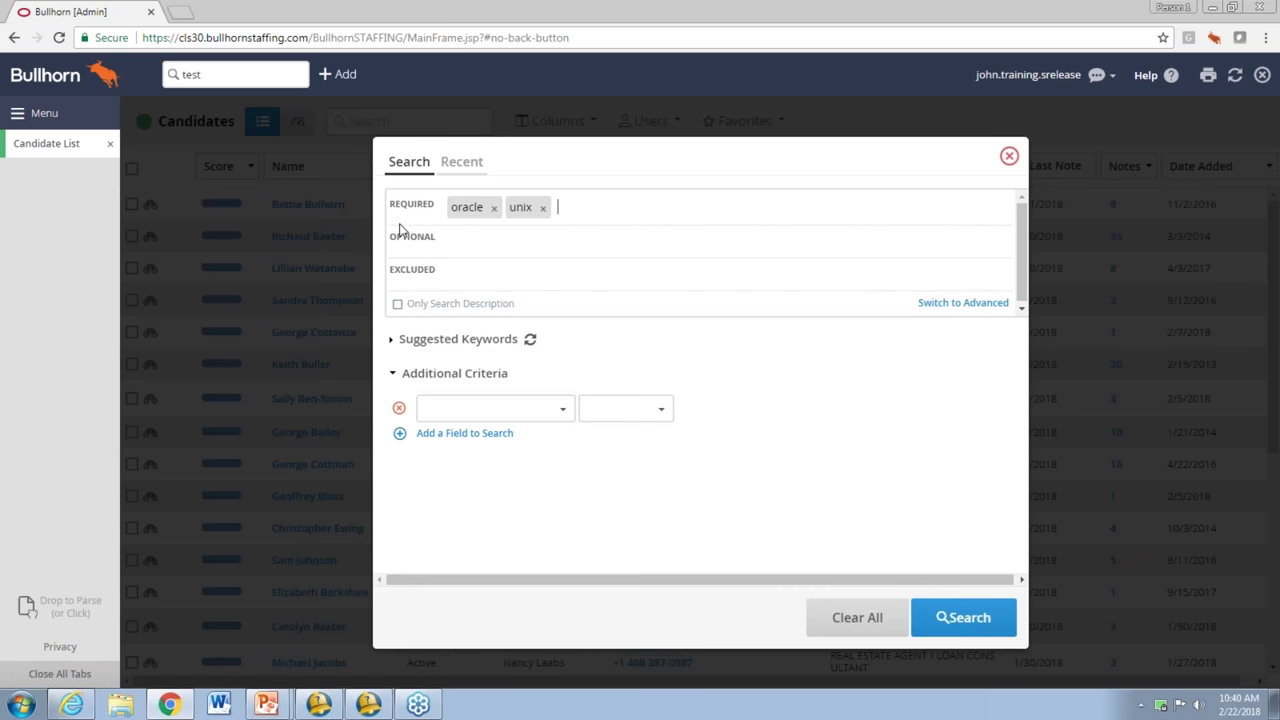
click(953, 621)
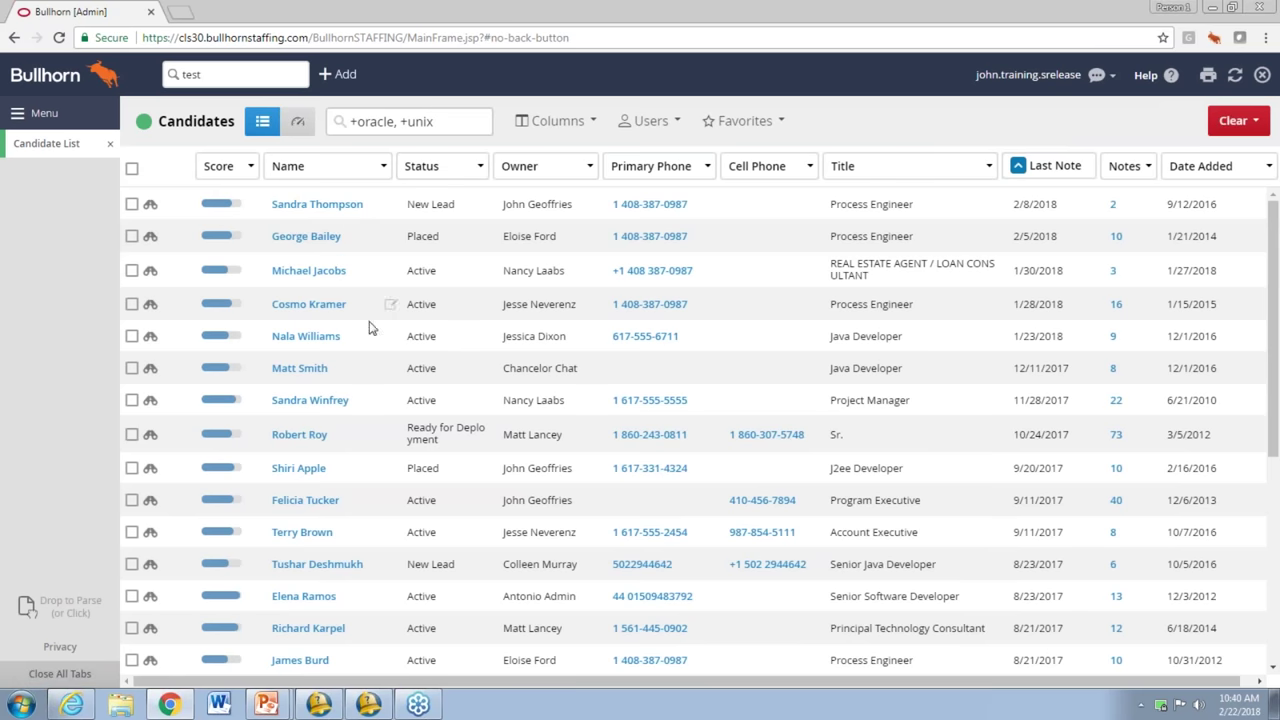
click(245, 178)
click(357, 199)
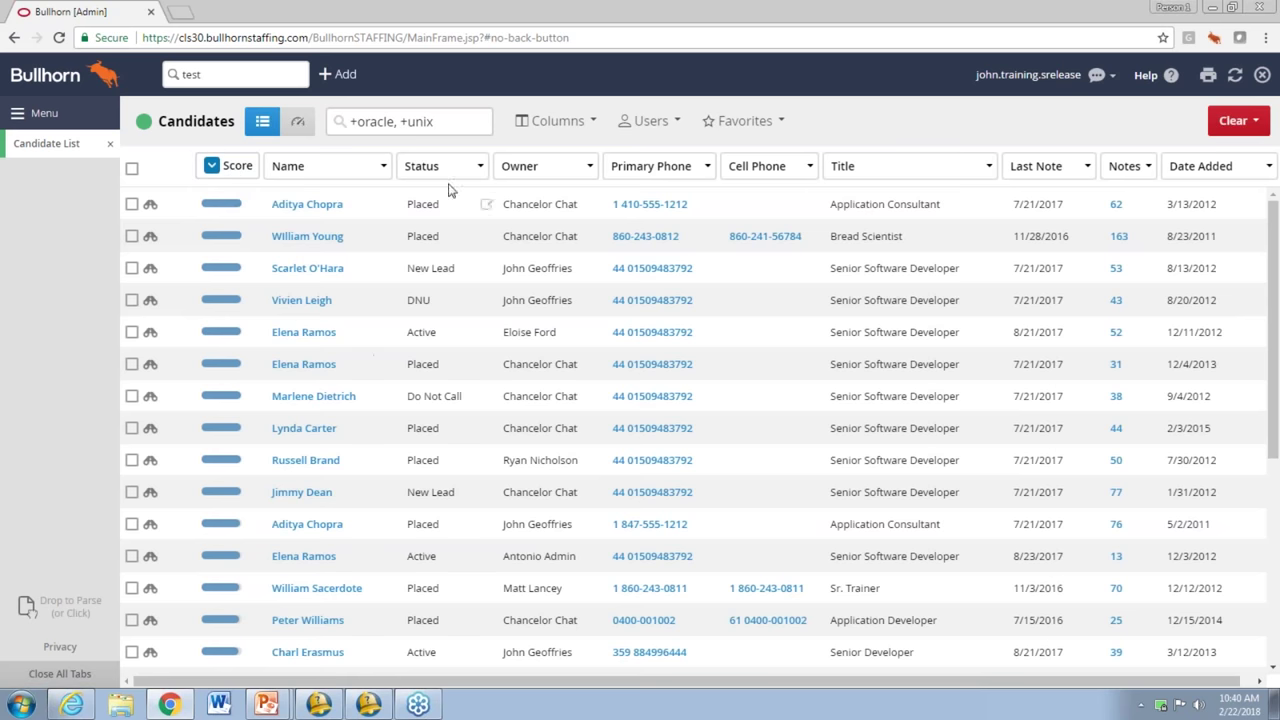
click(433, 121)
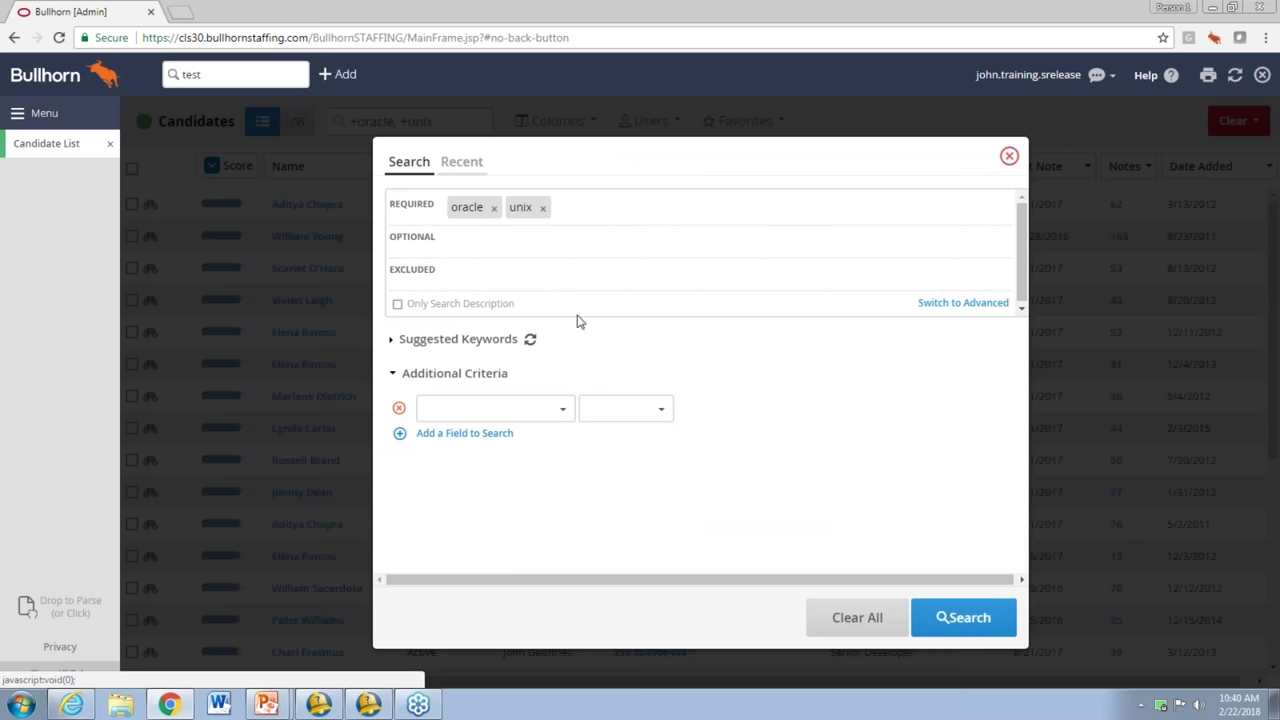
Run the +oracle, +unix candidate search limited to candidate descriptions only.
click(950, 305)
mouse_move(397, 205)
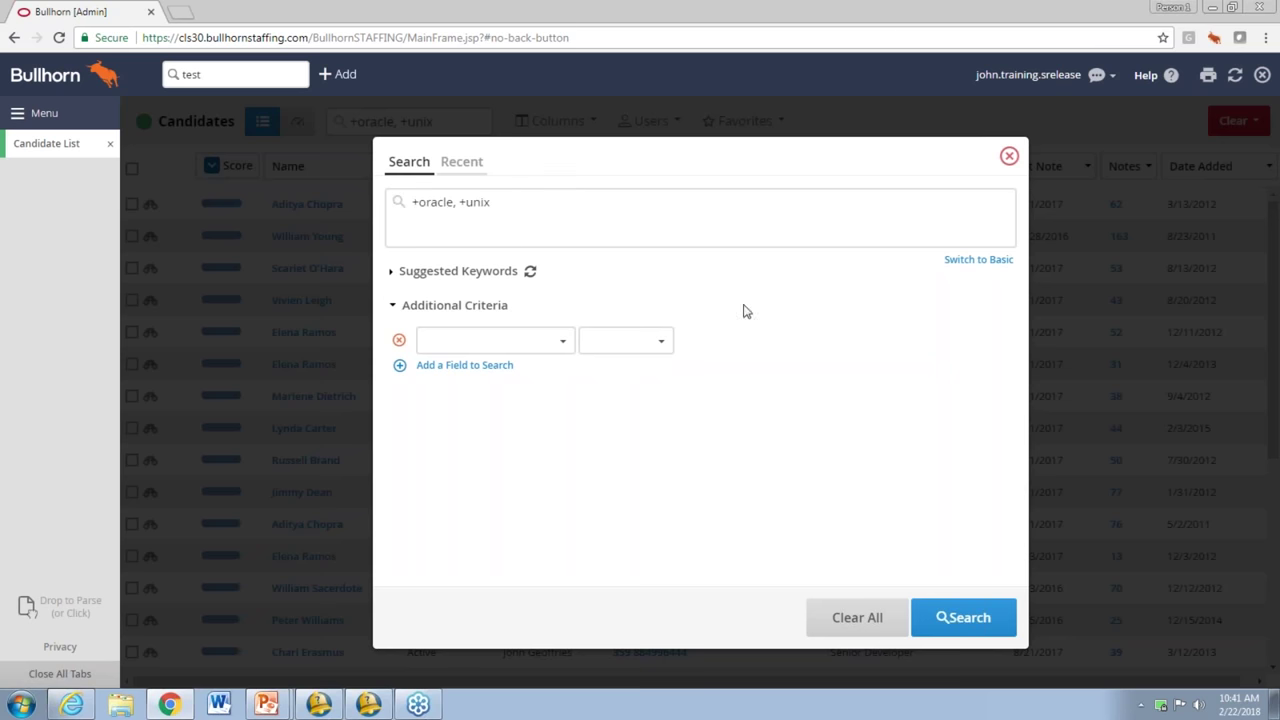
click(962, 259)
click(397, 304)
click(941, 622)
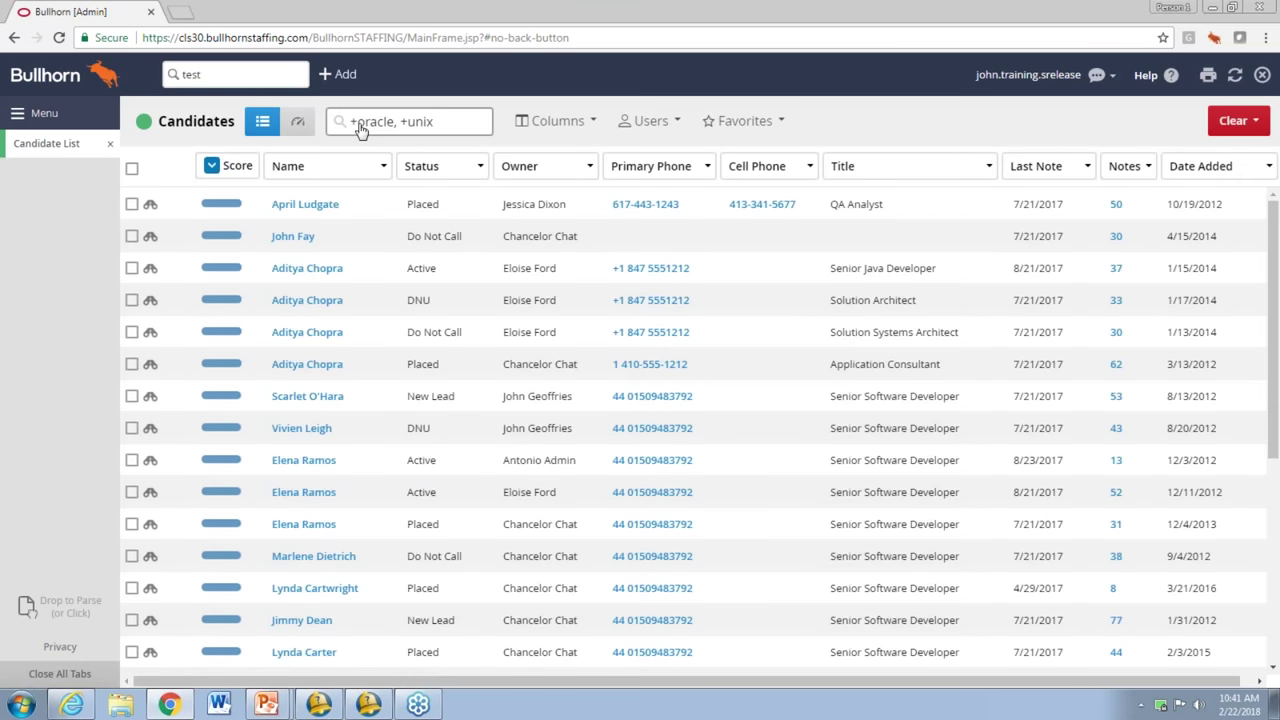
Rerun the +oracle, +unix search across all fields and reopen it as a free-text query.
click(358, 124)
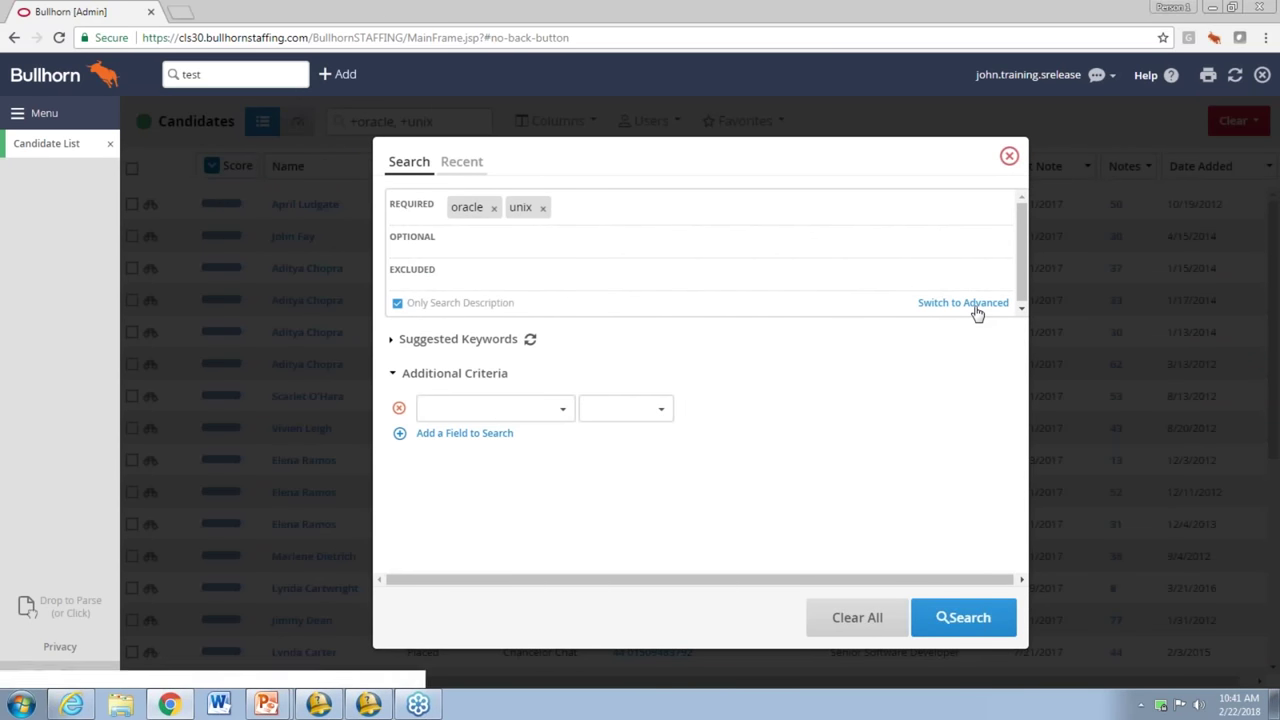
click(975, 305)
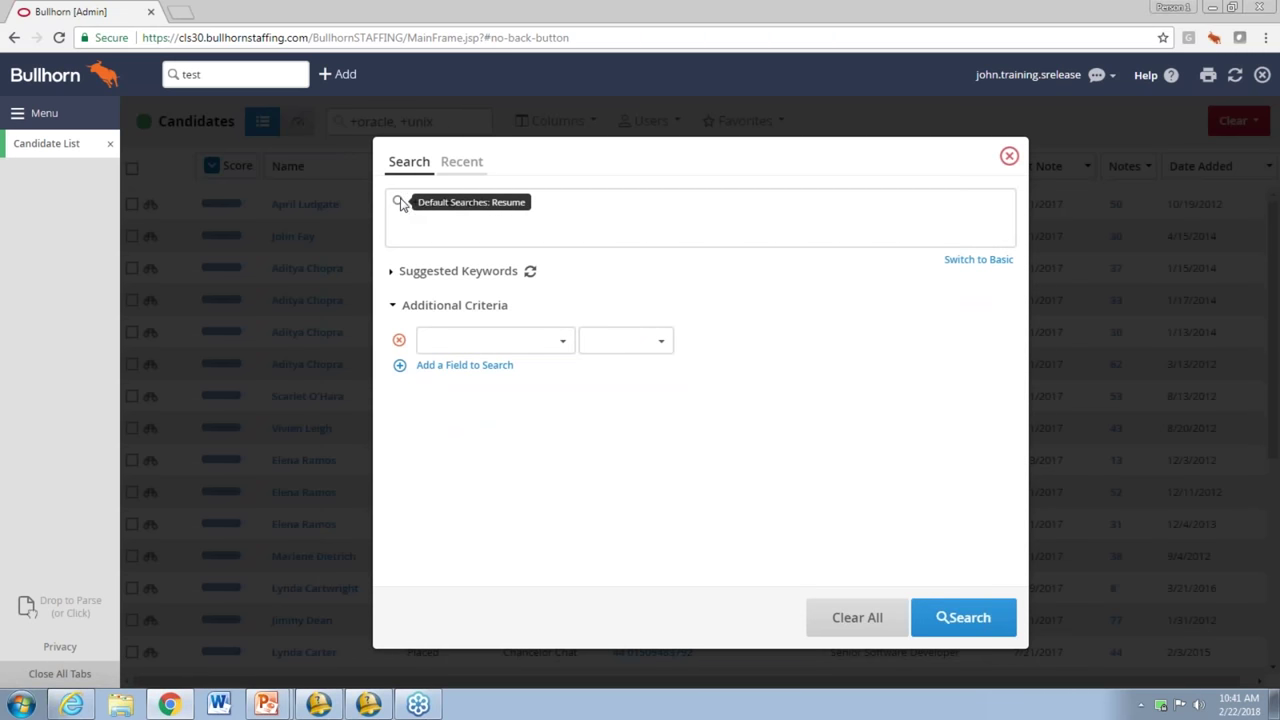
click(971, 262)
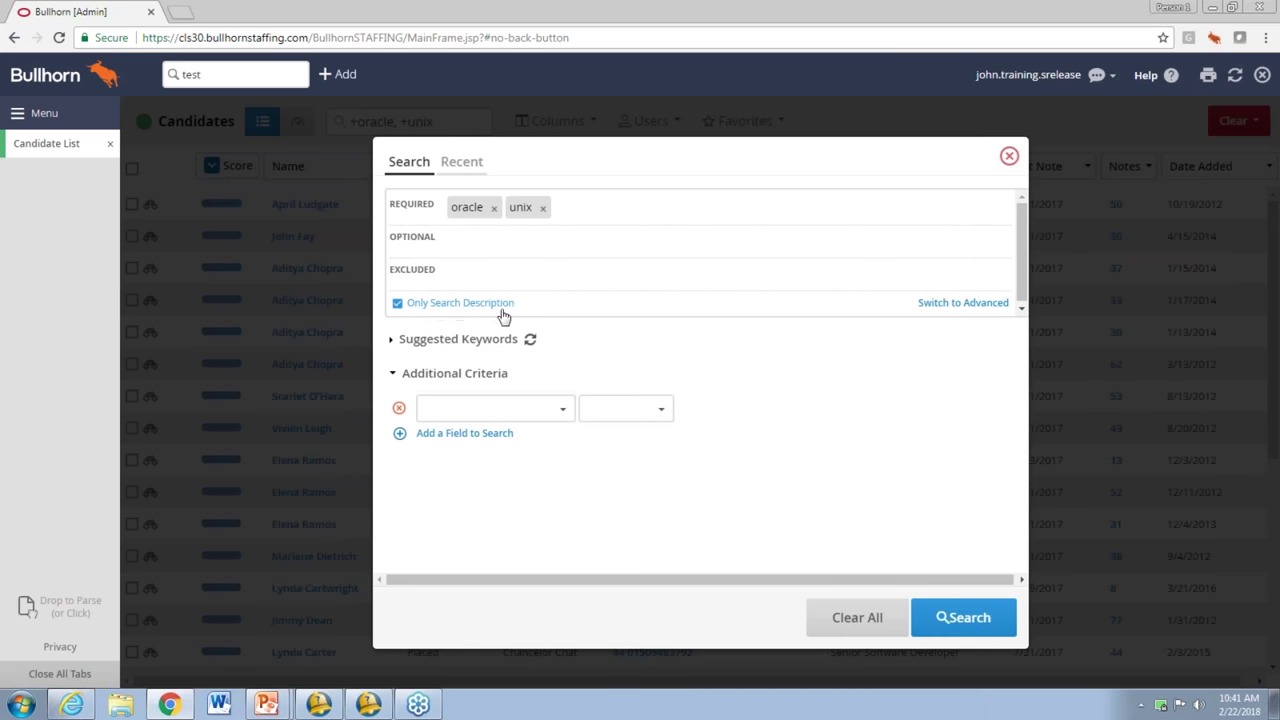
click(398, 304)
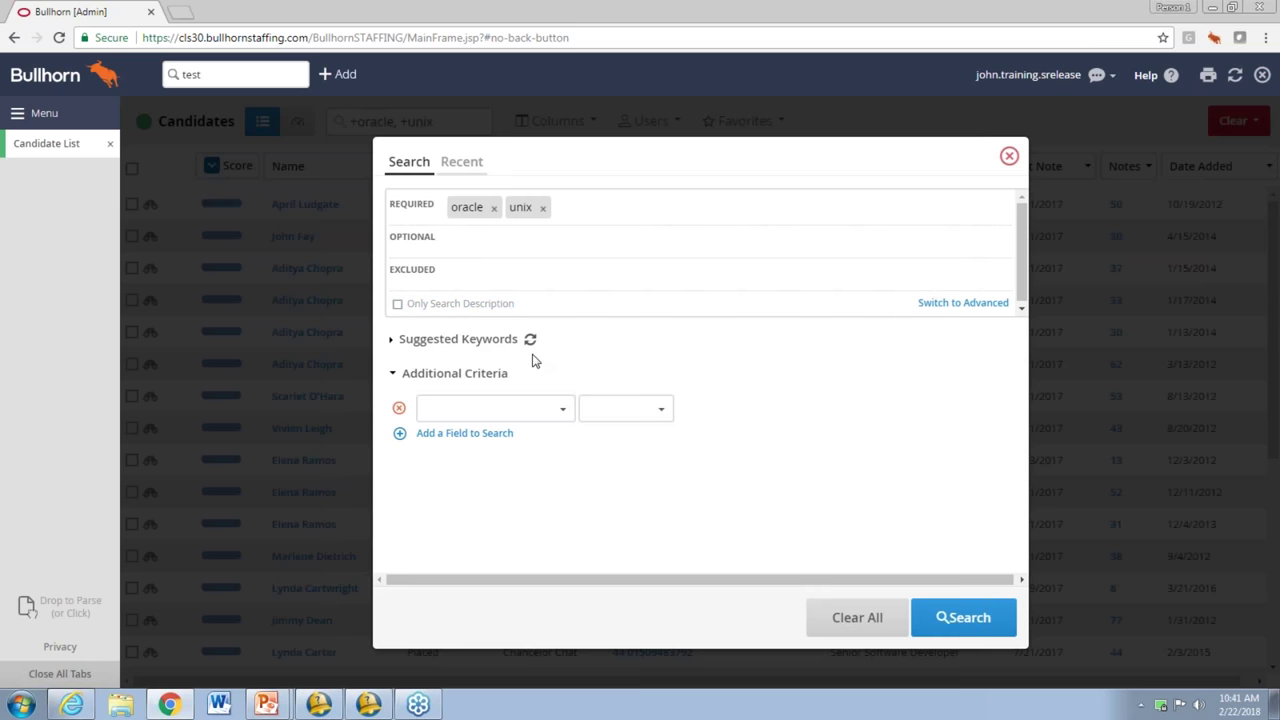
click(940, 304)
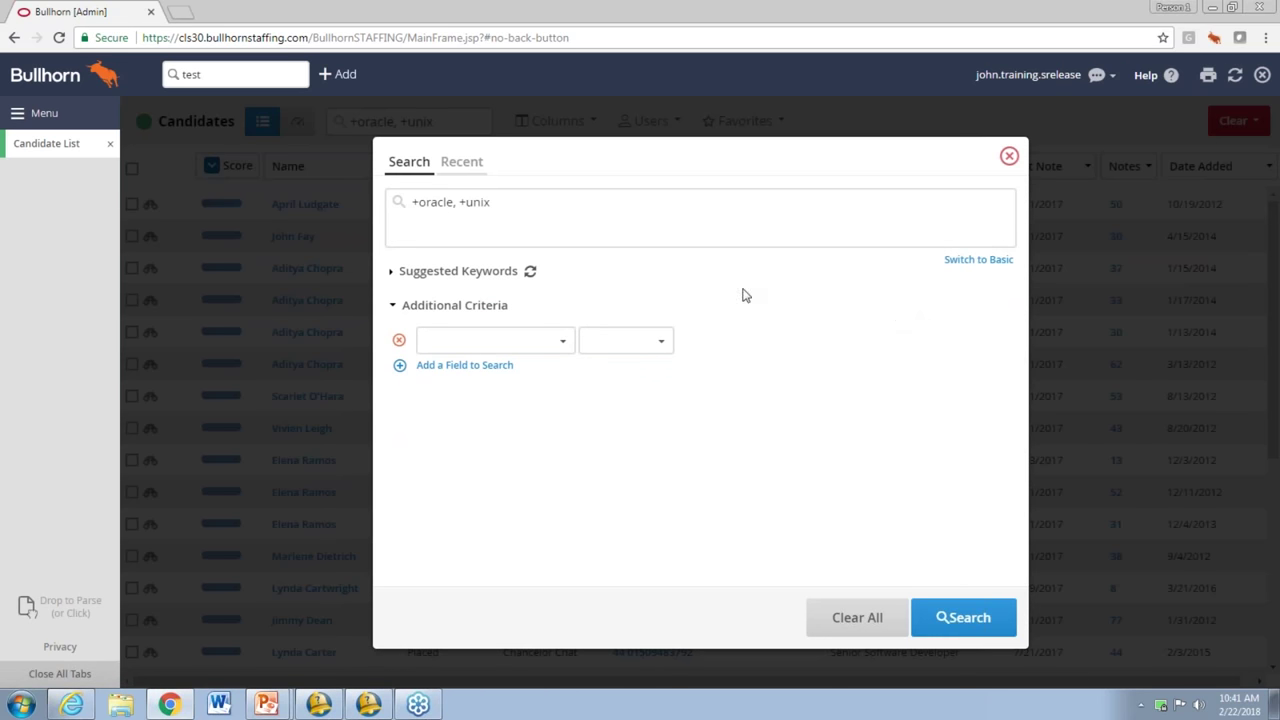
click(940, 628)
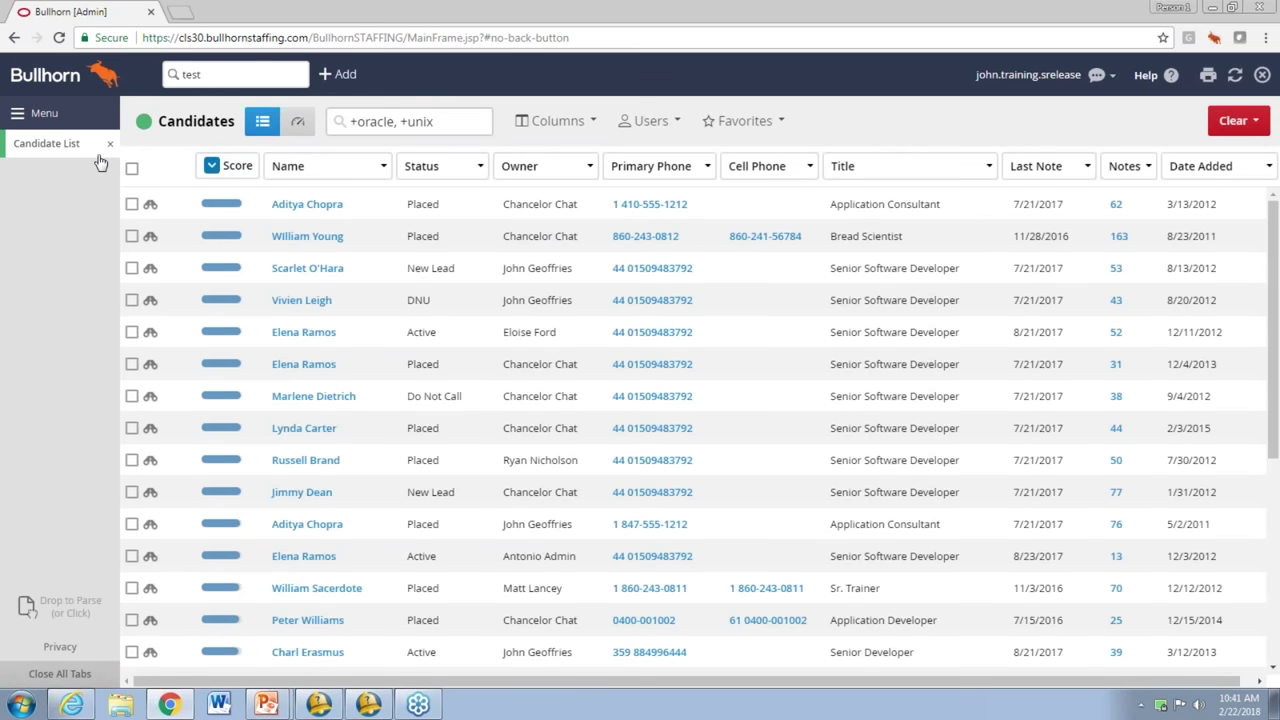
click(395, 125)
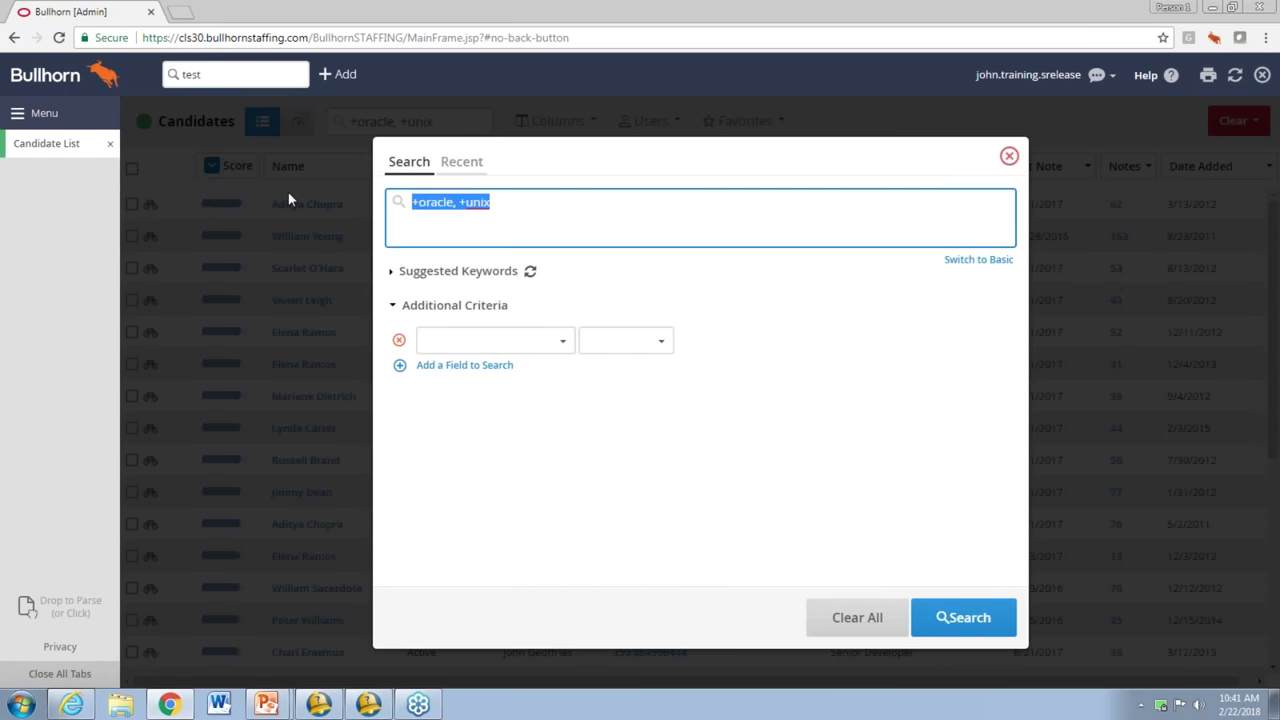
Search candidates for oracle AND (unix OR linux) AND manag* AND (vb OR "visual basic") NOT microsoft.
key(BackSpace)
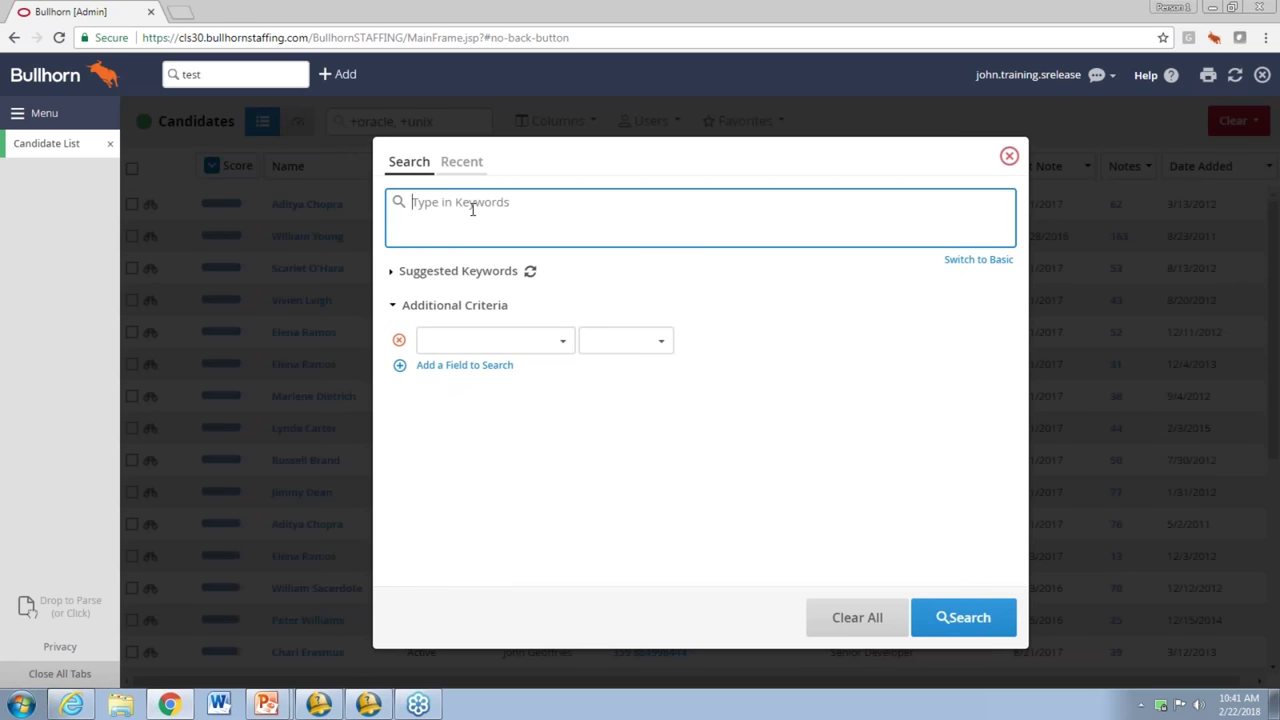
text(oracle AND (unix OR li)
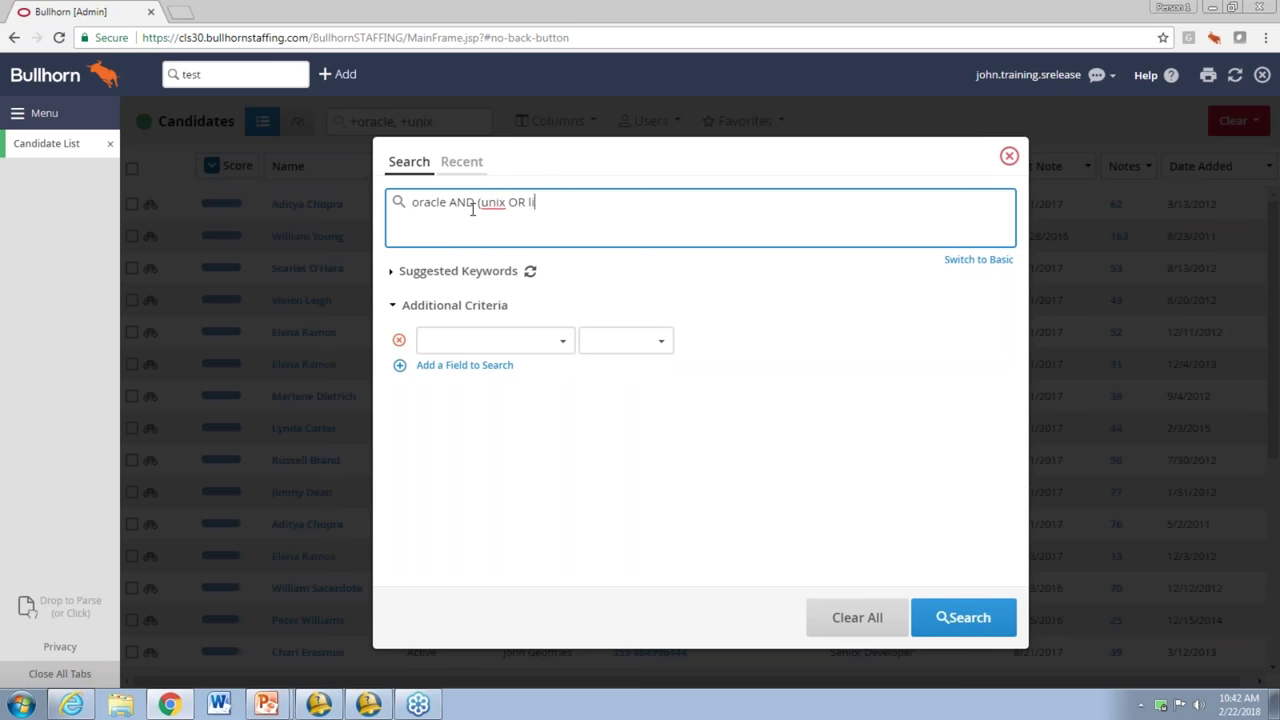
text(nux)
click(962, 262)
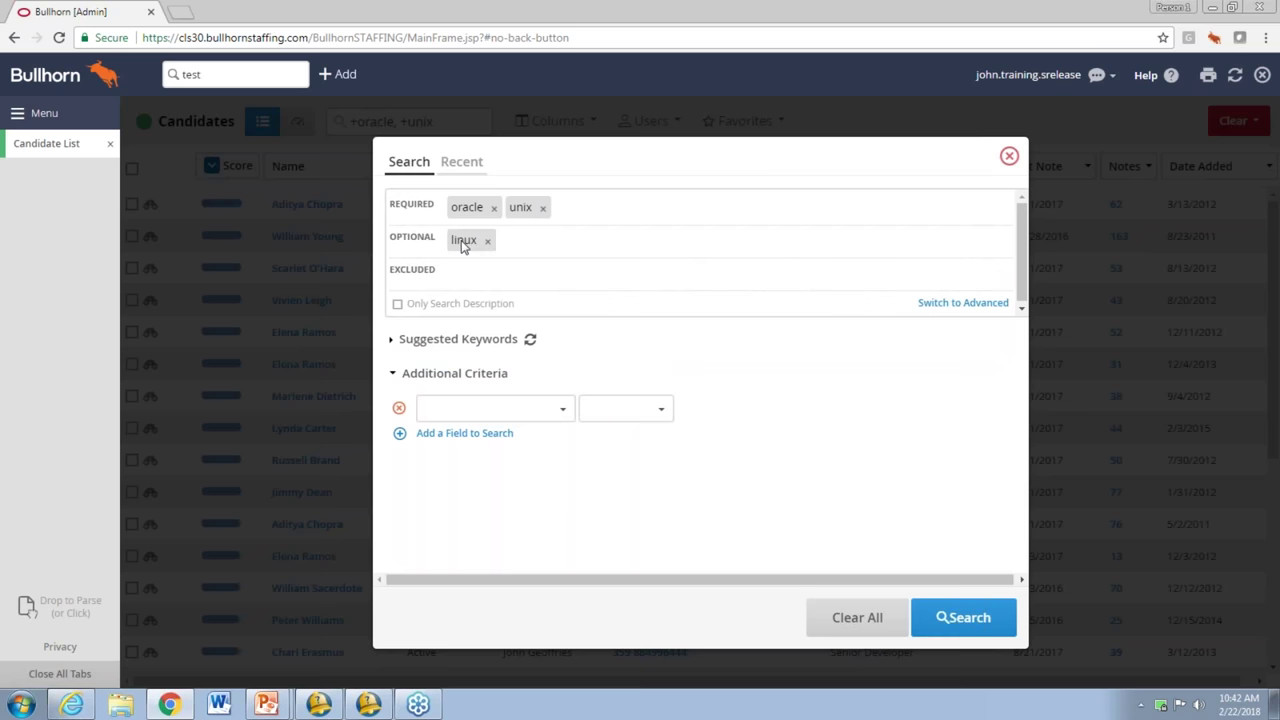
click(922, 303)
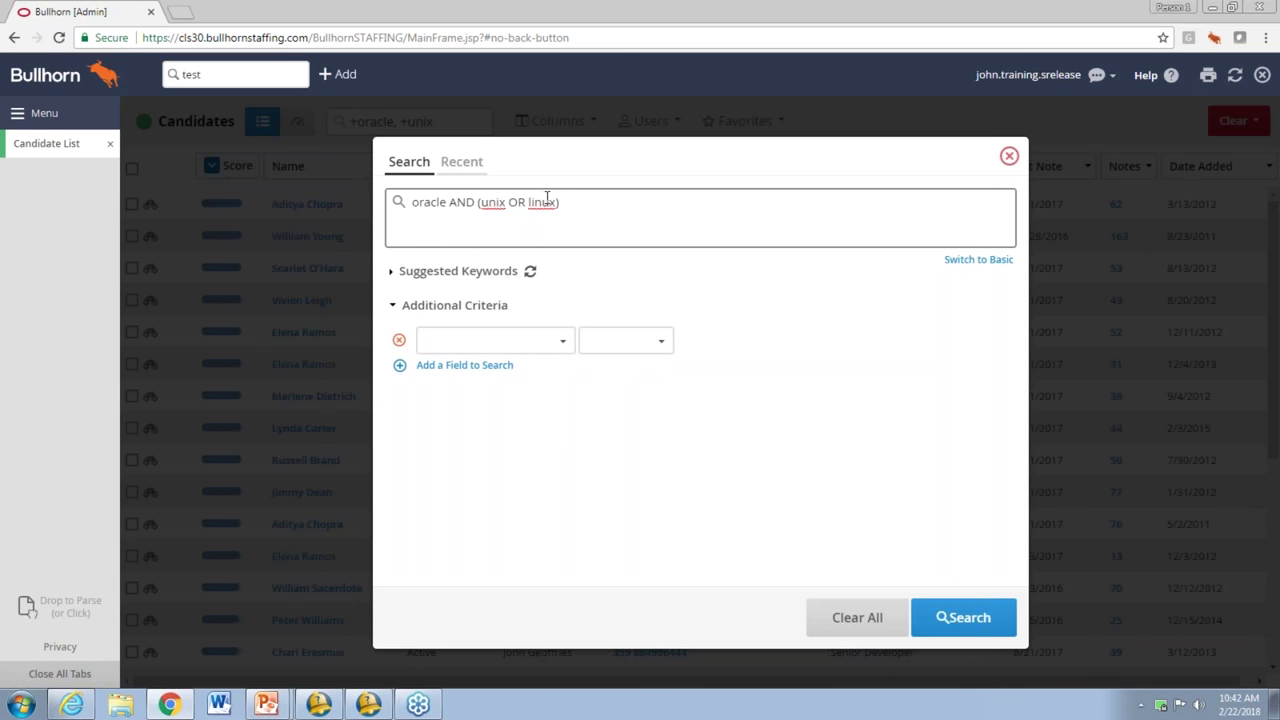
click(585, 202)
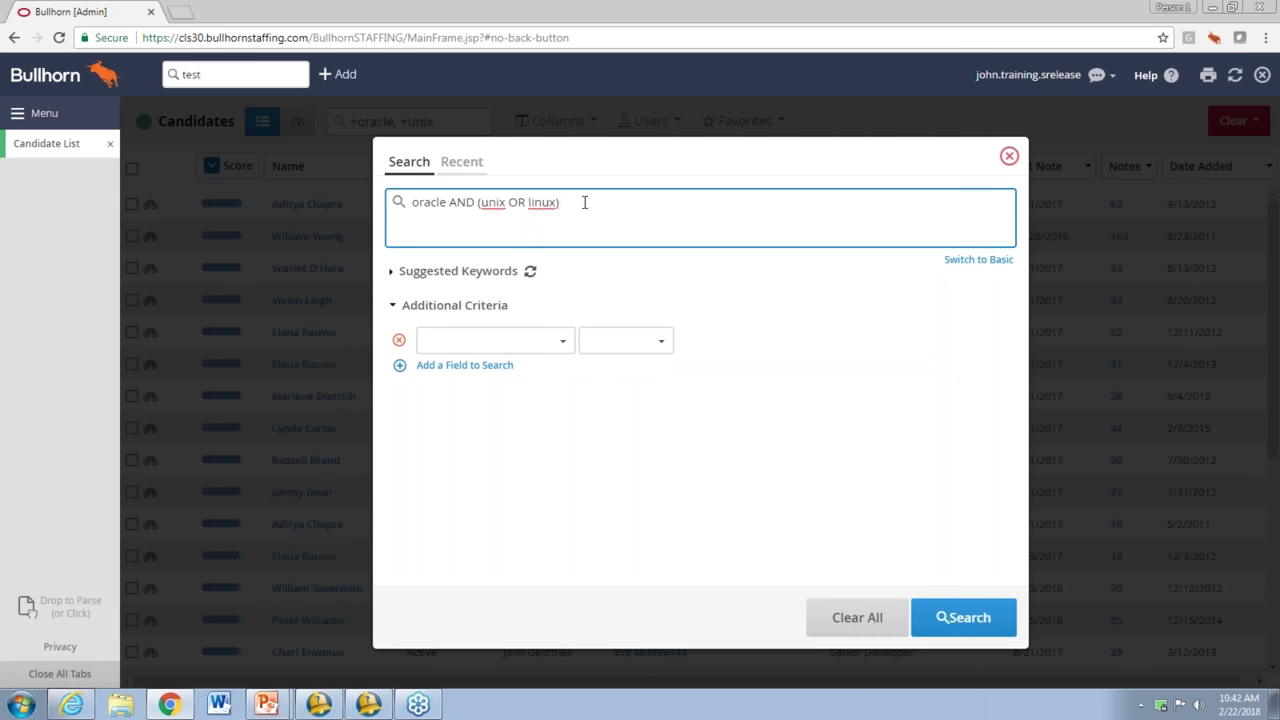
text(AND manag* AND (vb OR "visual basic)
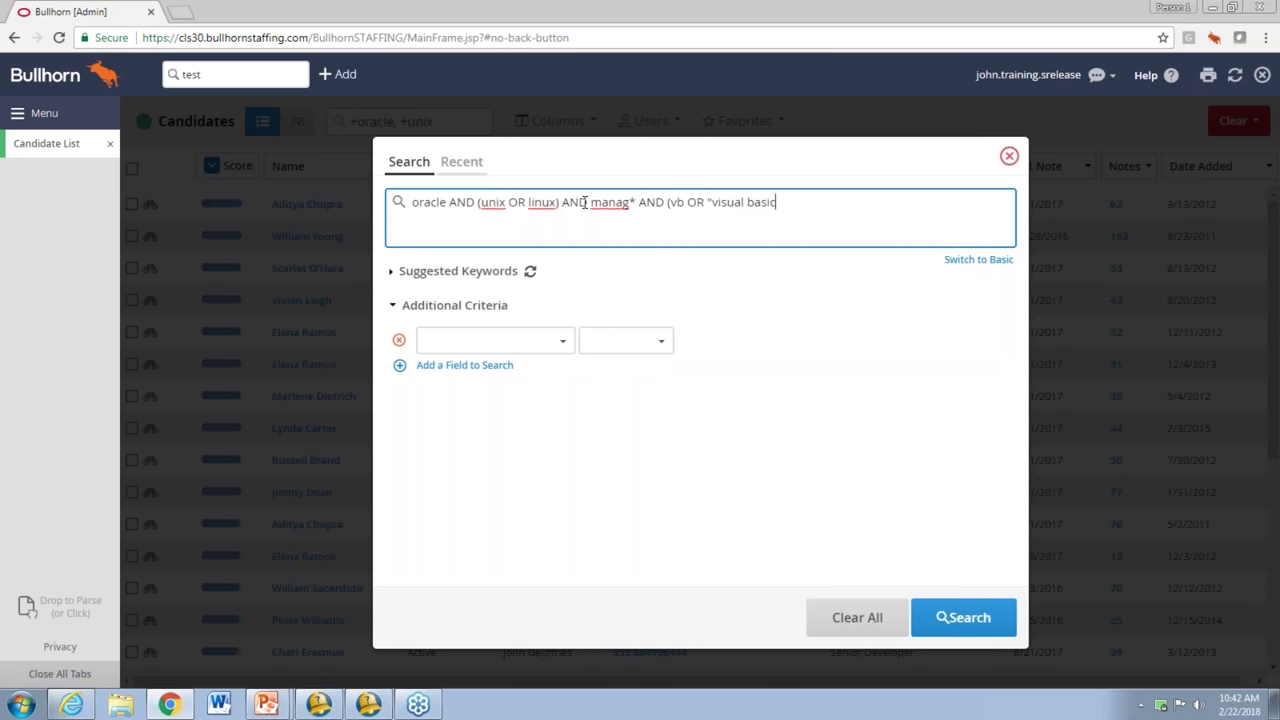
text(") NOT)
text(microsoft)
click(963, 615)
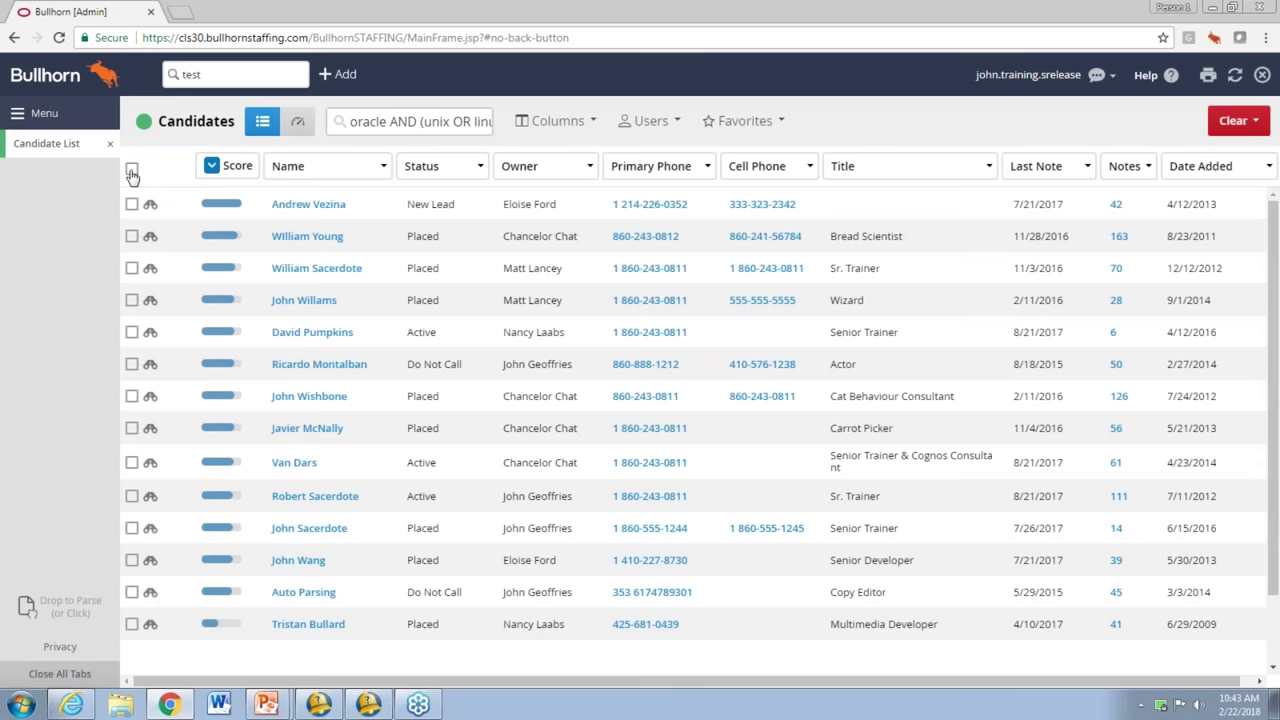
Select all 14 results, drop the NOT microsoft exclusion, rerun, and select all 25 results.
click(131, 172)
click(430, 124)
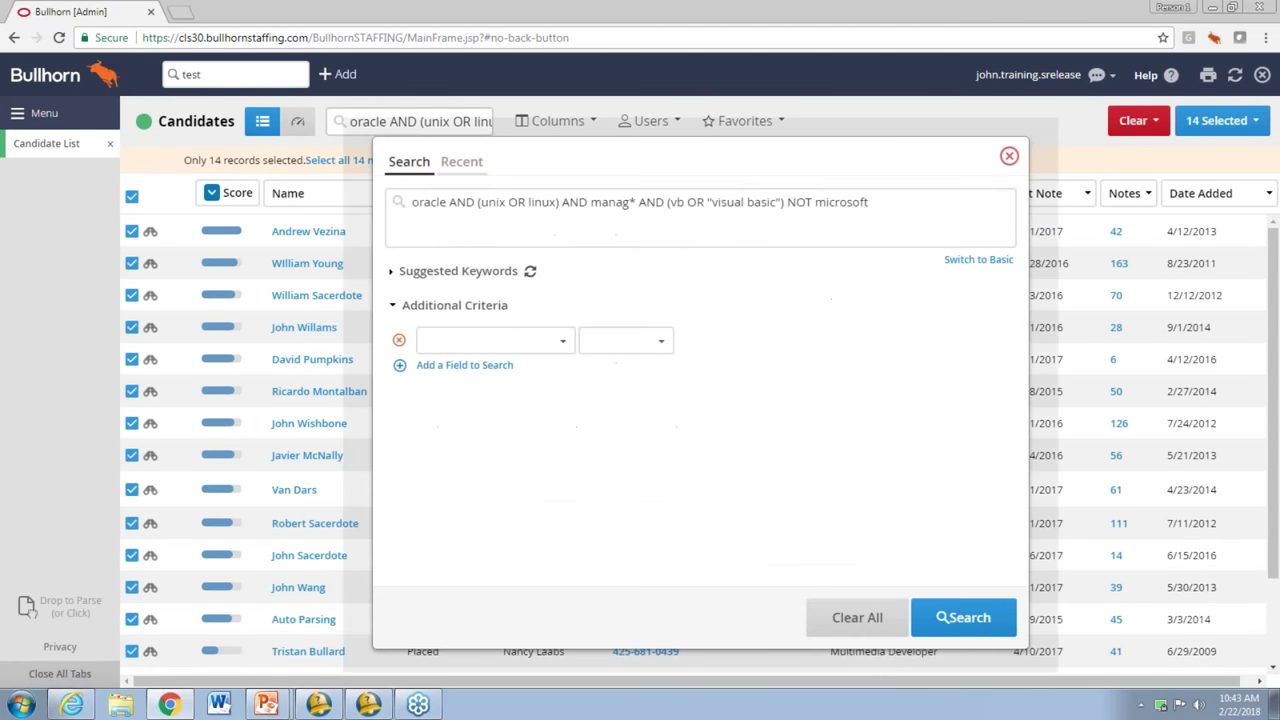
key(BackSpace)
key(BackSpace)
key(BackSpace)
key(BackSpace)
key(BackSpace)
key(BackSpace)
key(BackSpace)
key(BackSpace)
key(BackSpace)
key(BackSpace)
key(BackSpace)
key(BackSpace)
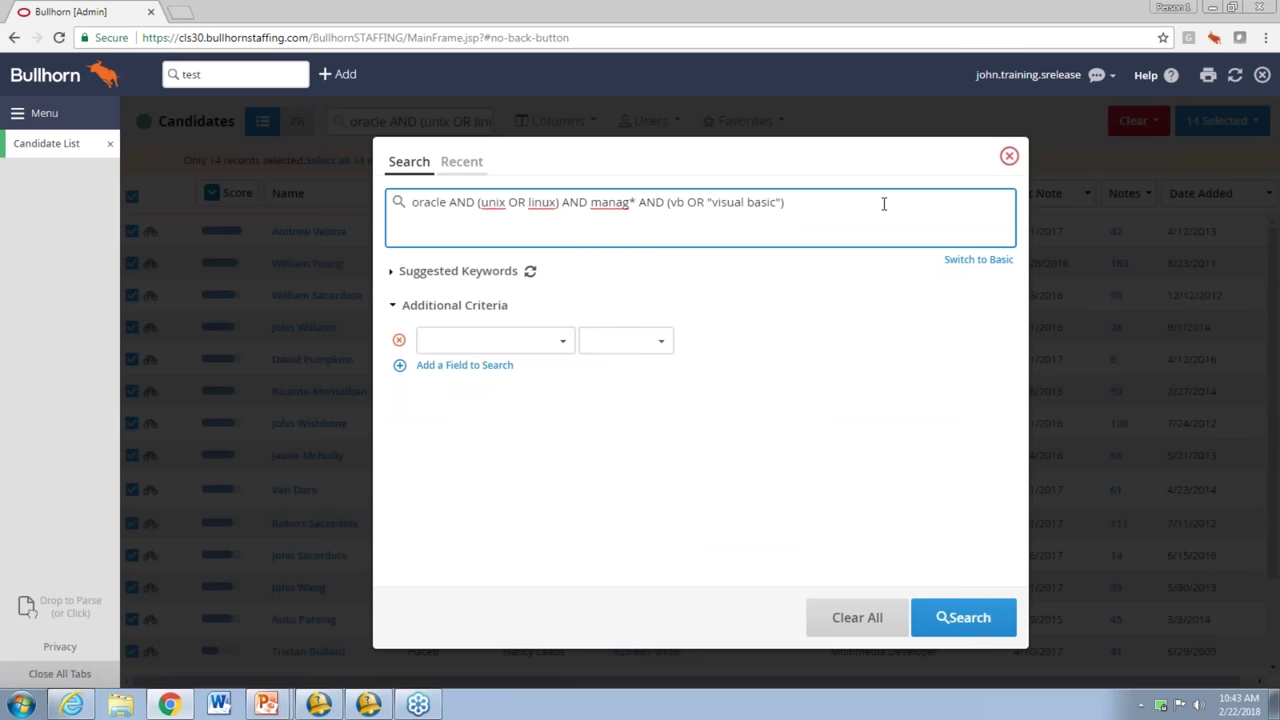
click(962, 620)
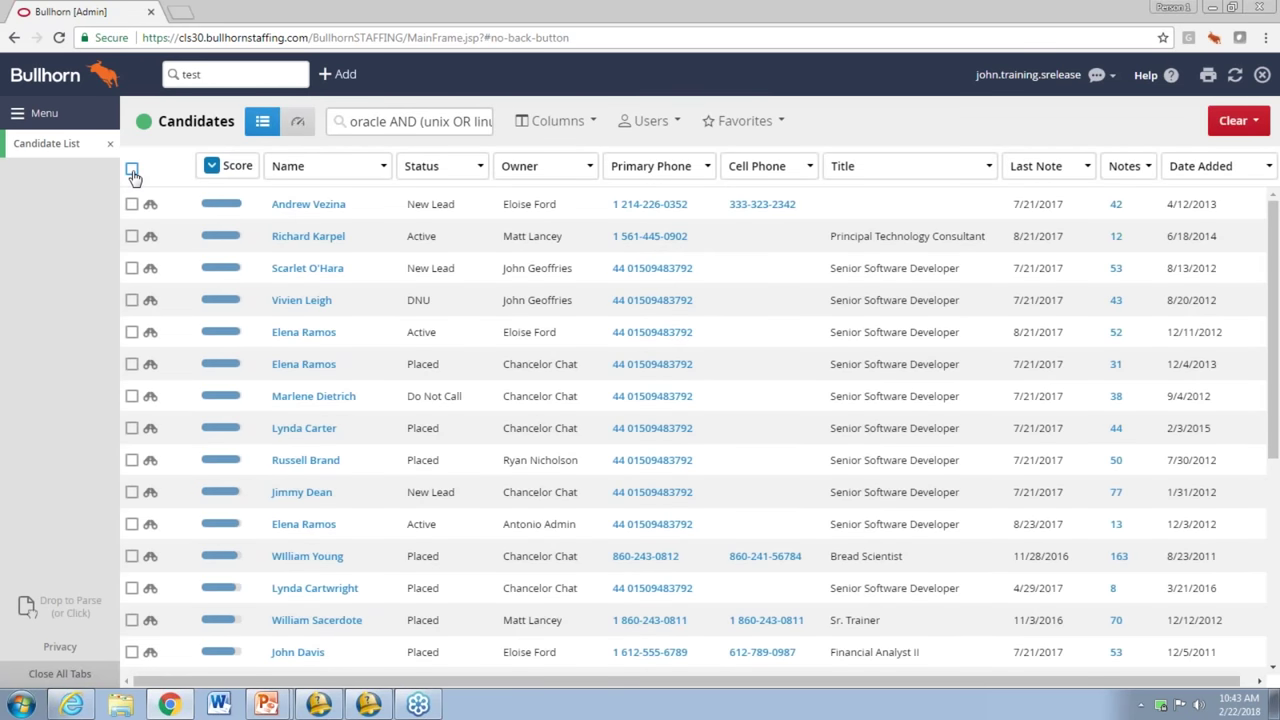
click(131, 168)
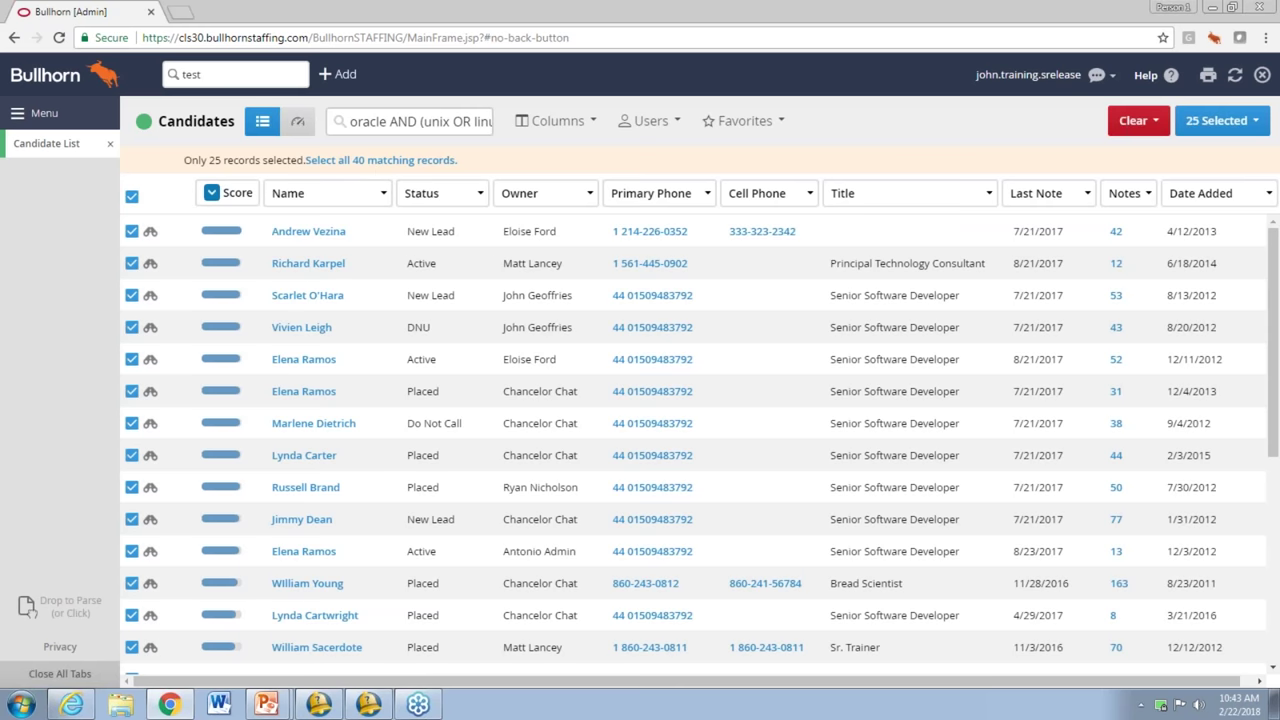
click(395, 124)
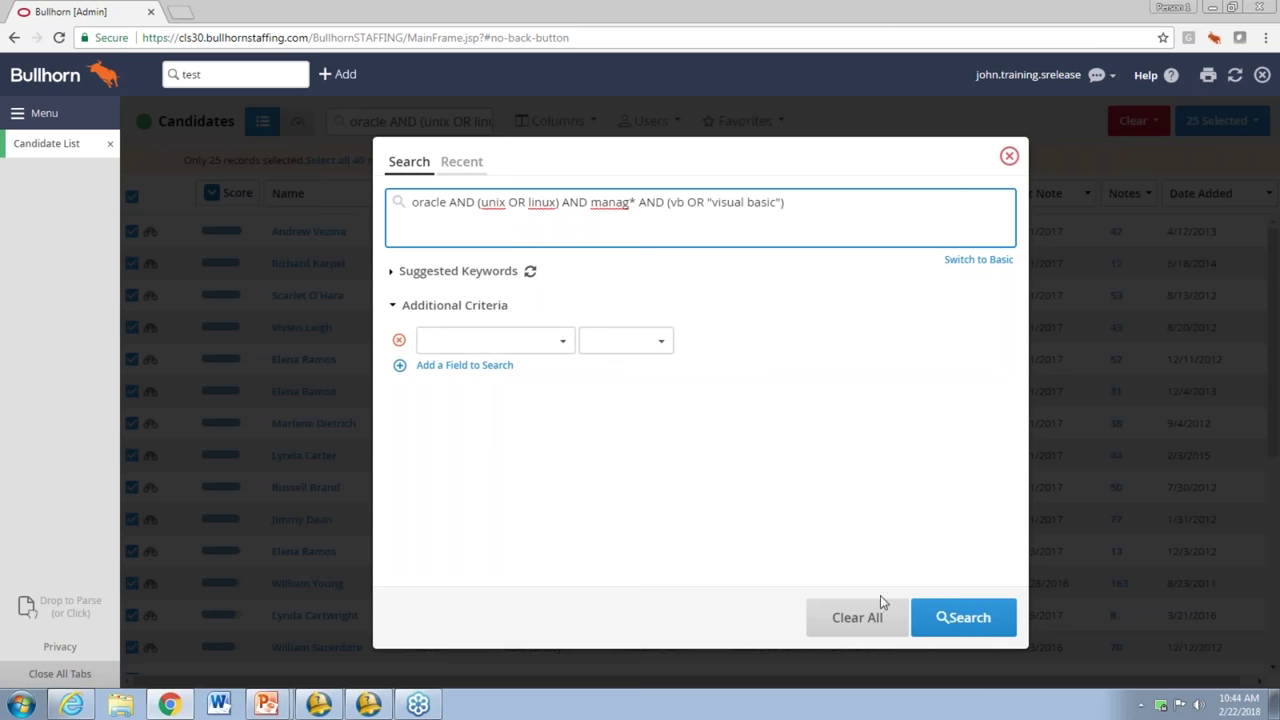
Rerun the boolean search, then clear the keyword search from the candidate list.
click(955, 618)
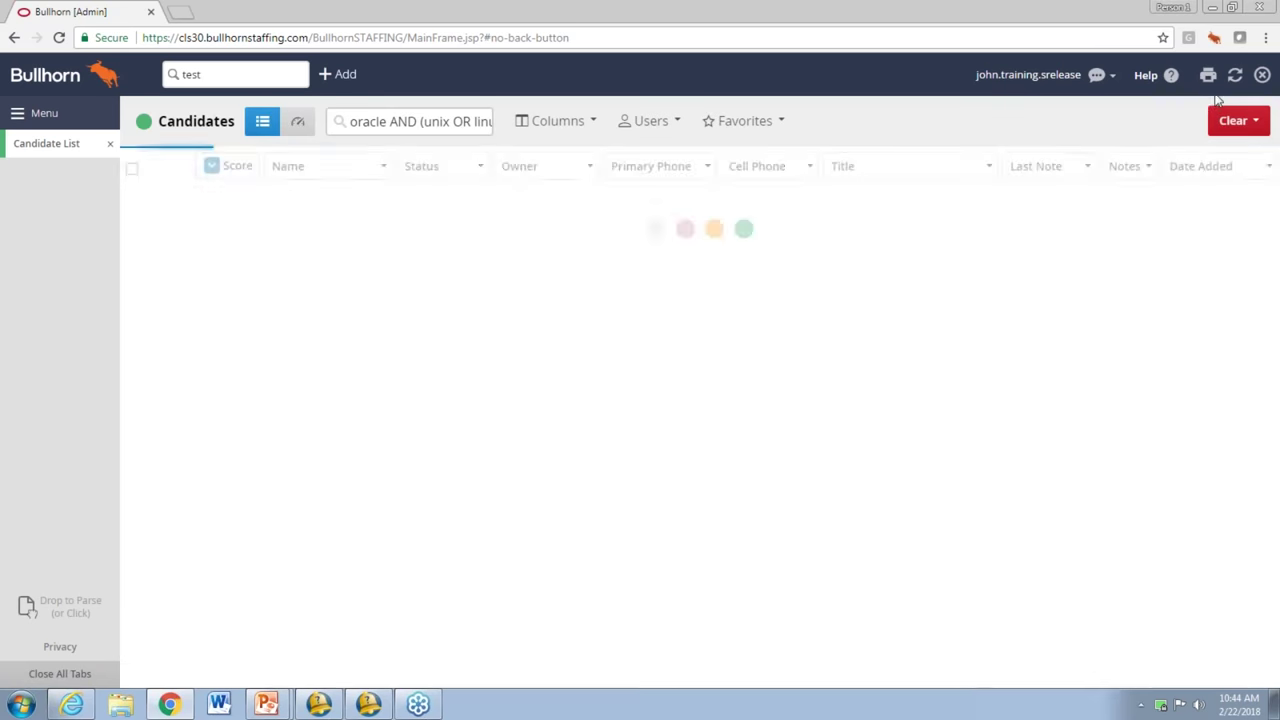
click(1232, 120)
click(1186, 196)
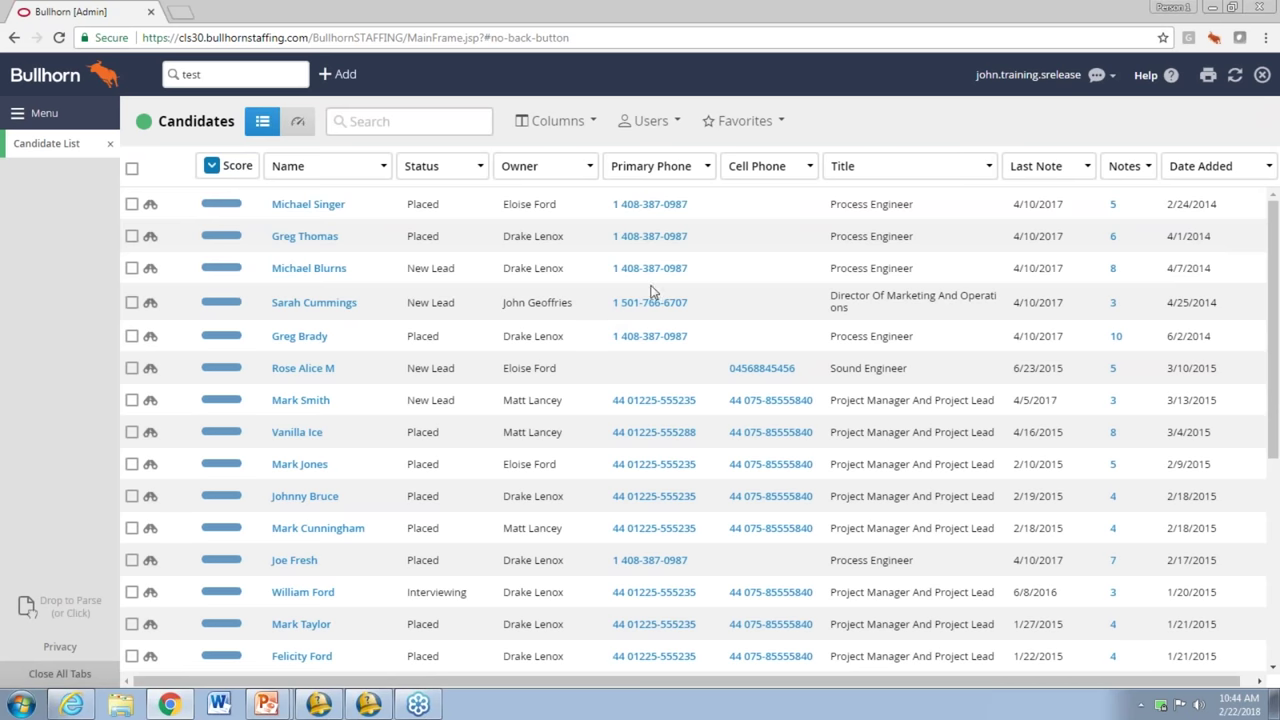
Rerun the 'oracle folks for aetna ins. in htfd' favorite with its saved column layout, listing four candidates.
click(758, 126)
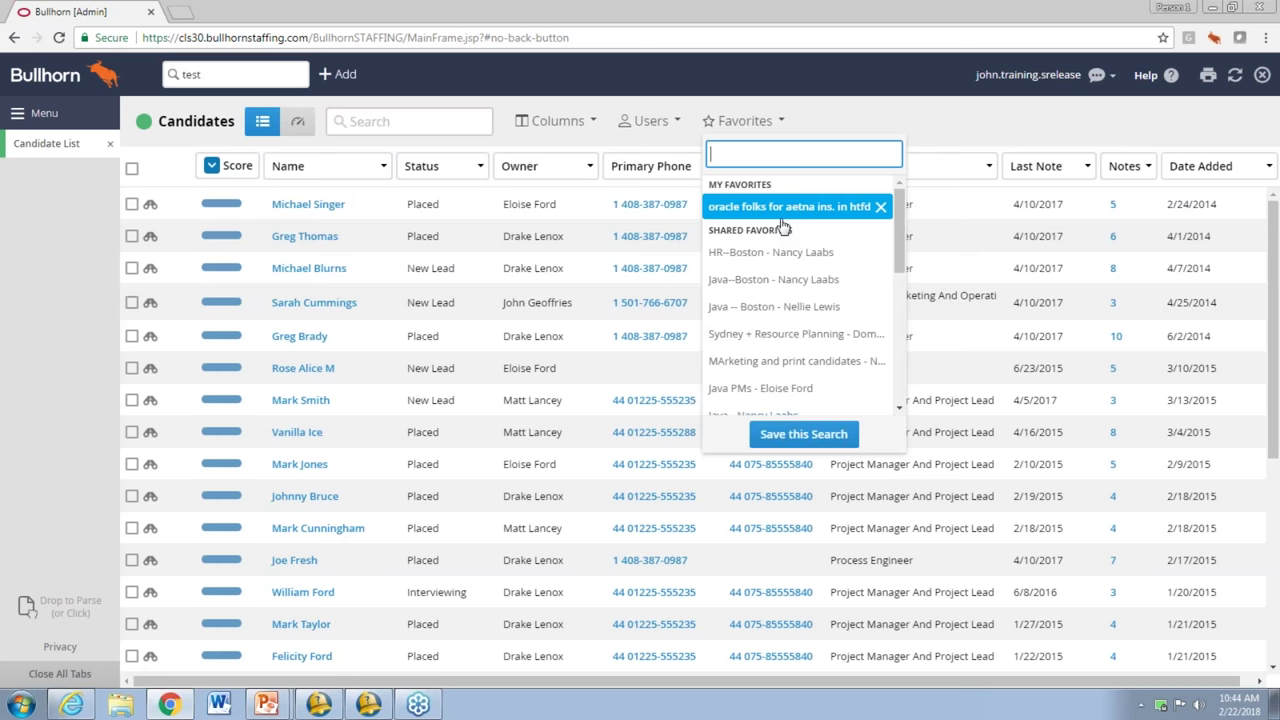
click(766, 210)
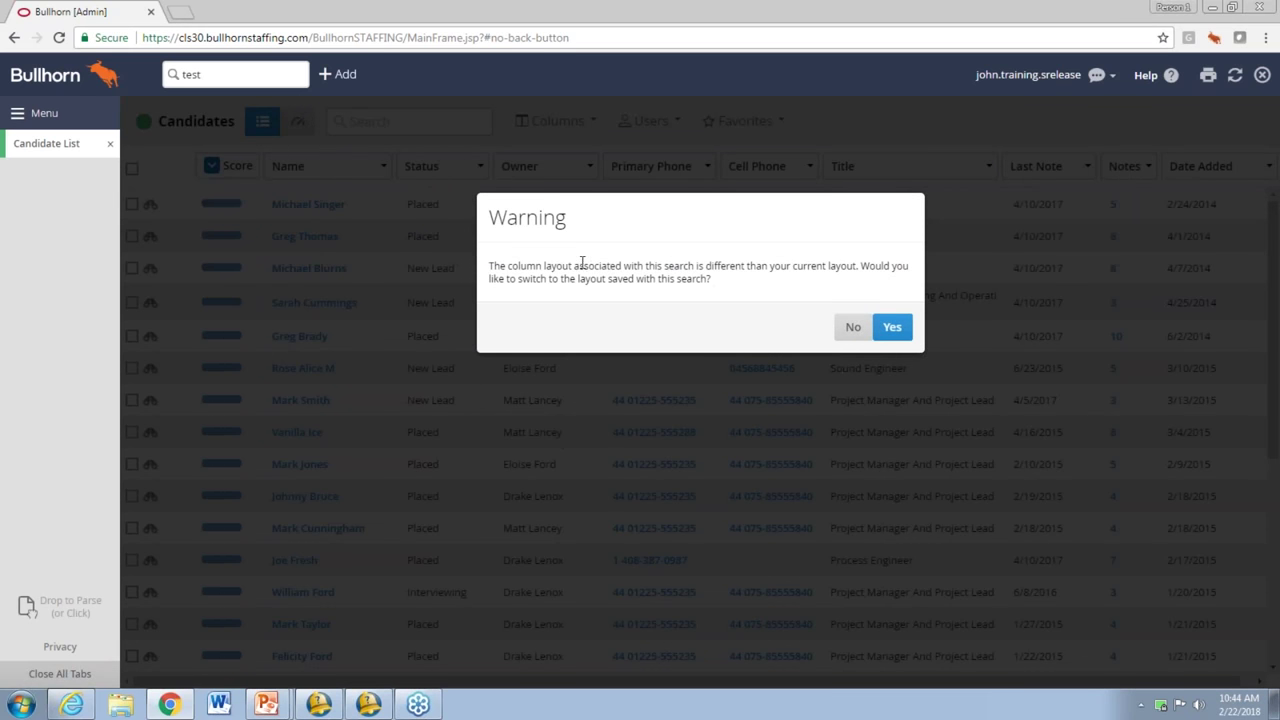
click(886, 334)
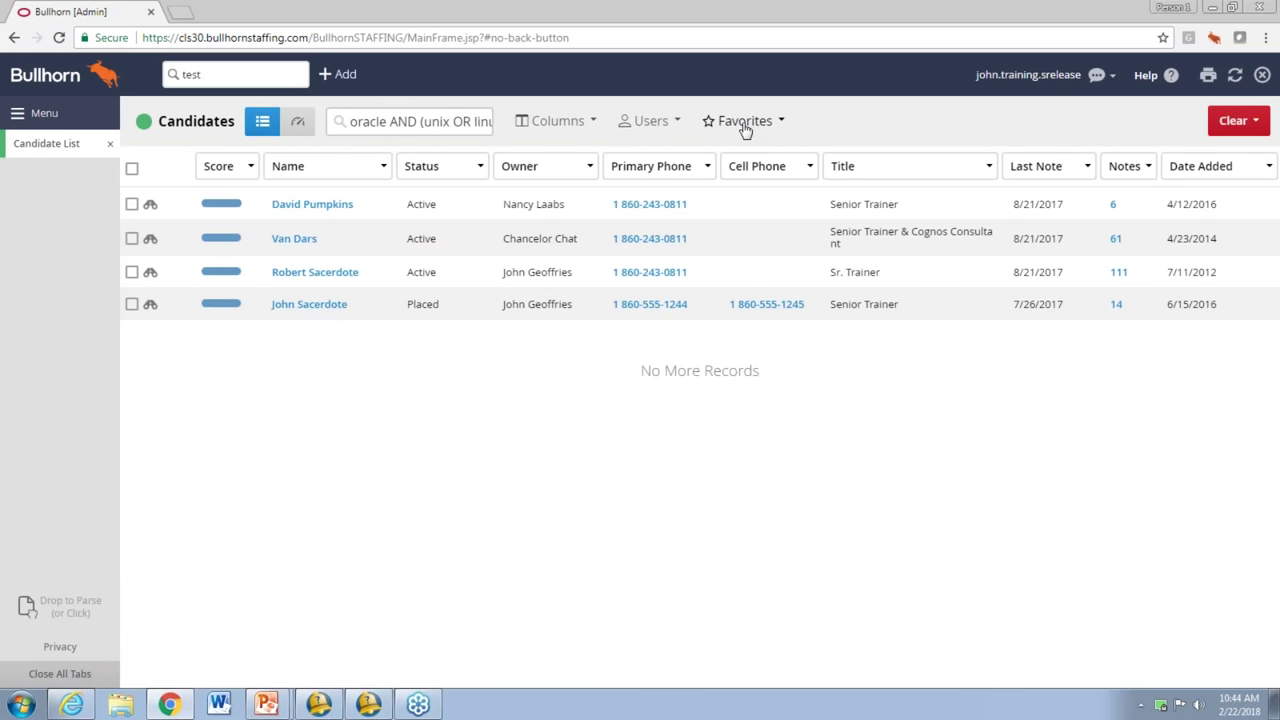
click(457, 125)
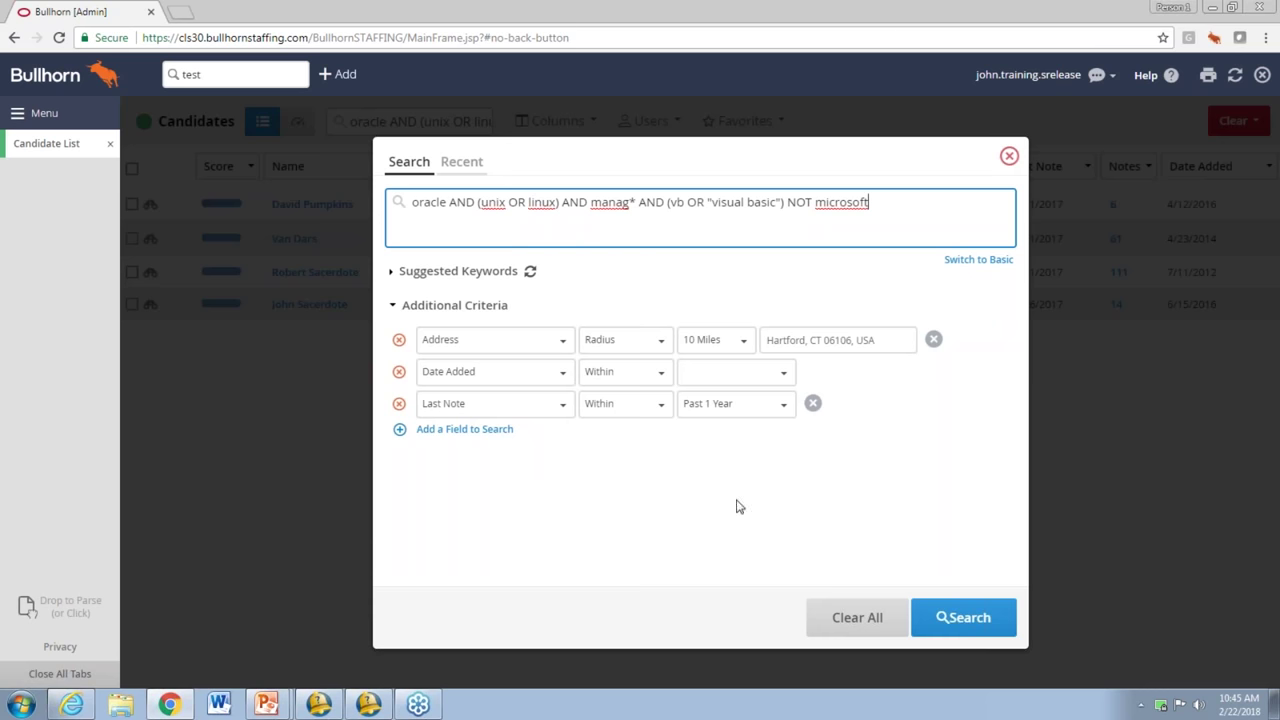
click(940, 622)
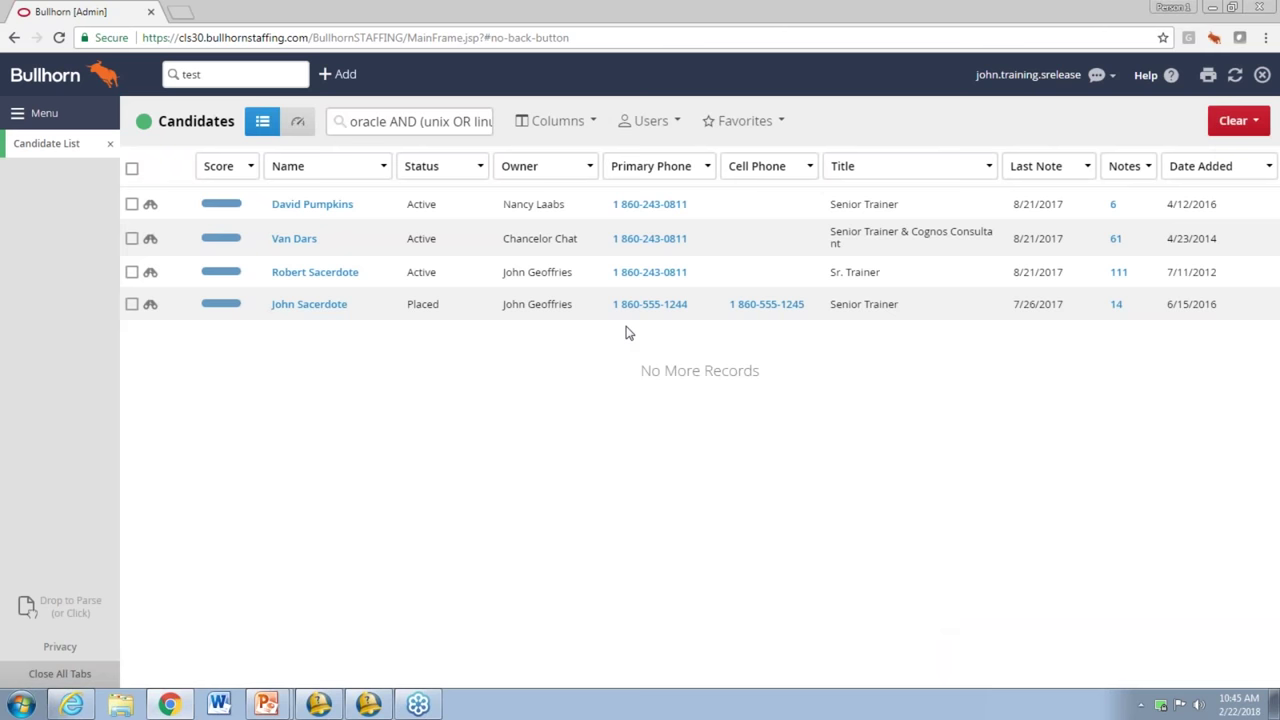
Clear all filters and limit the candidate list to My Candidates.
click(1236, 120)
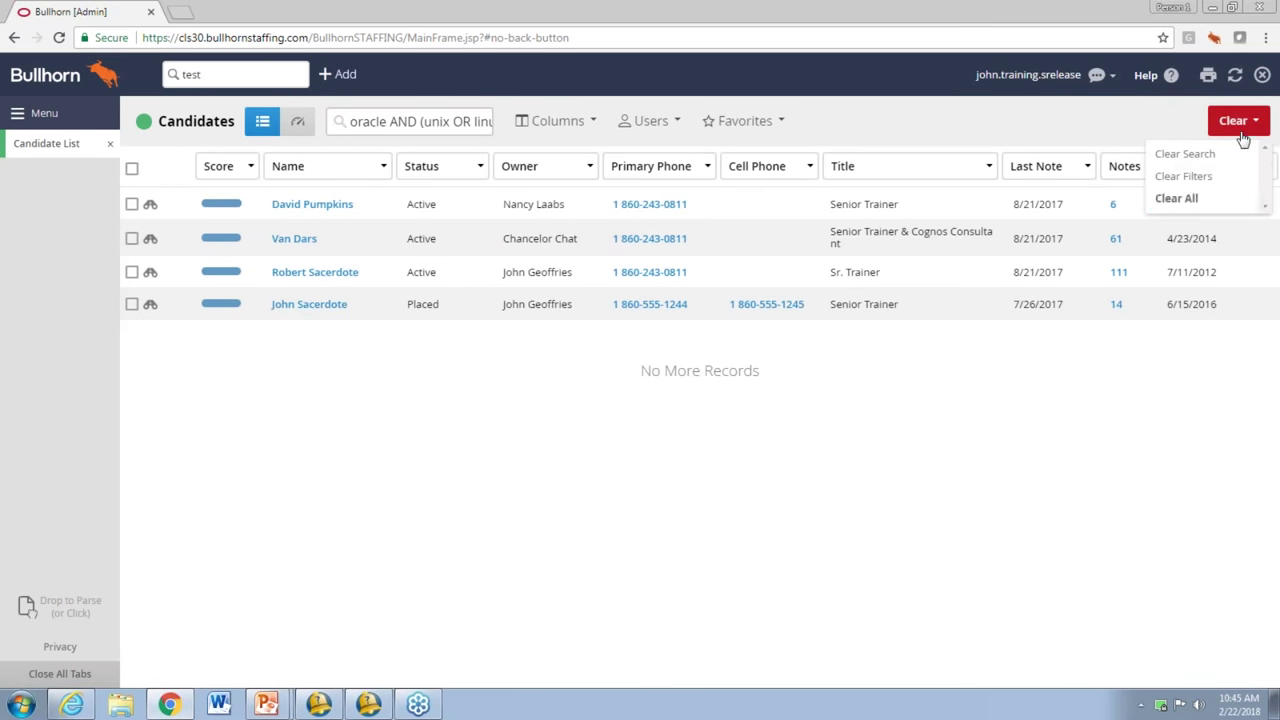
click(1214, 199)
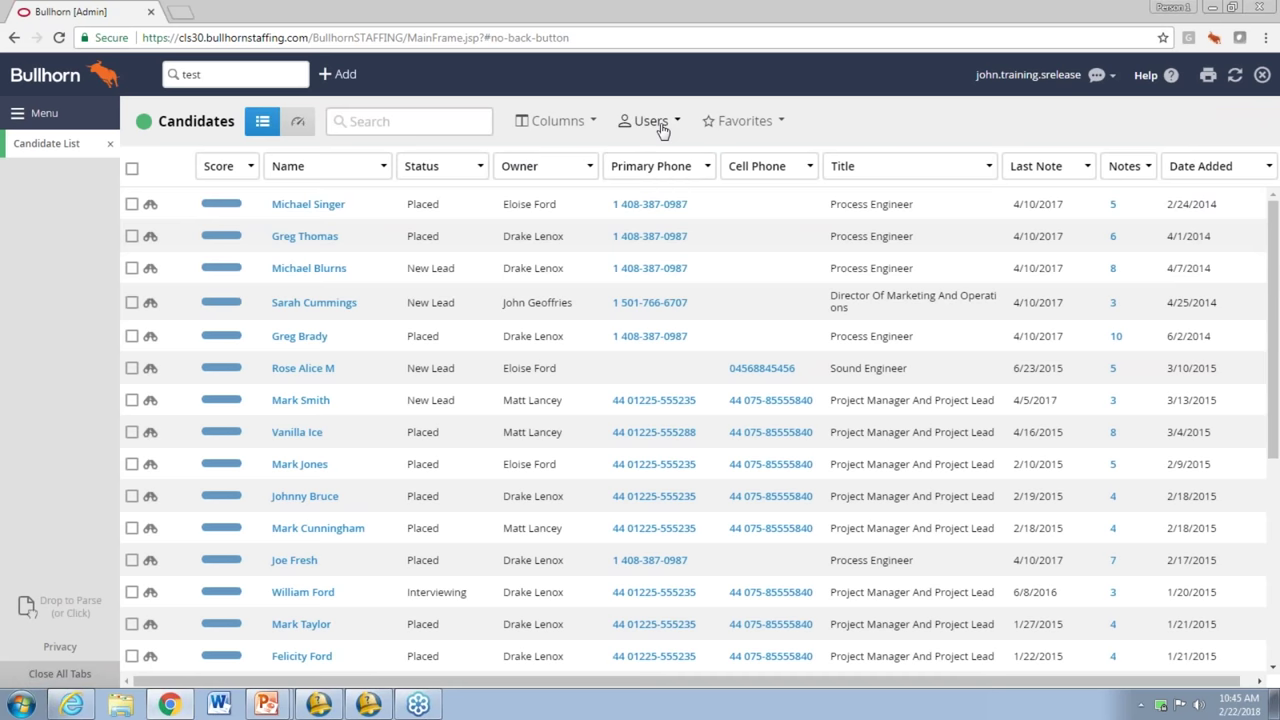
click(651, 120)
click(630, 203)
click(787, 437)
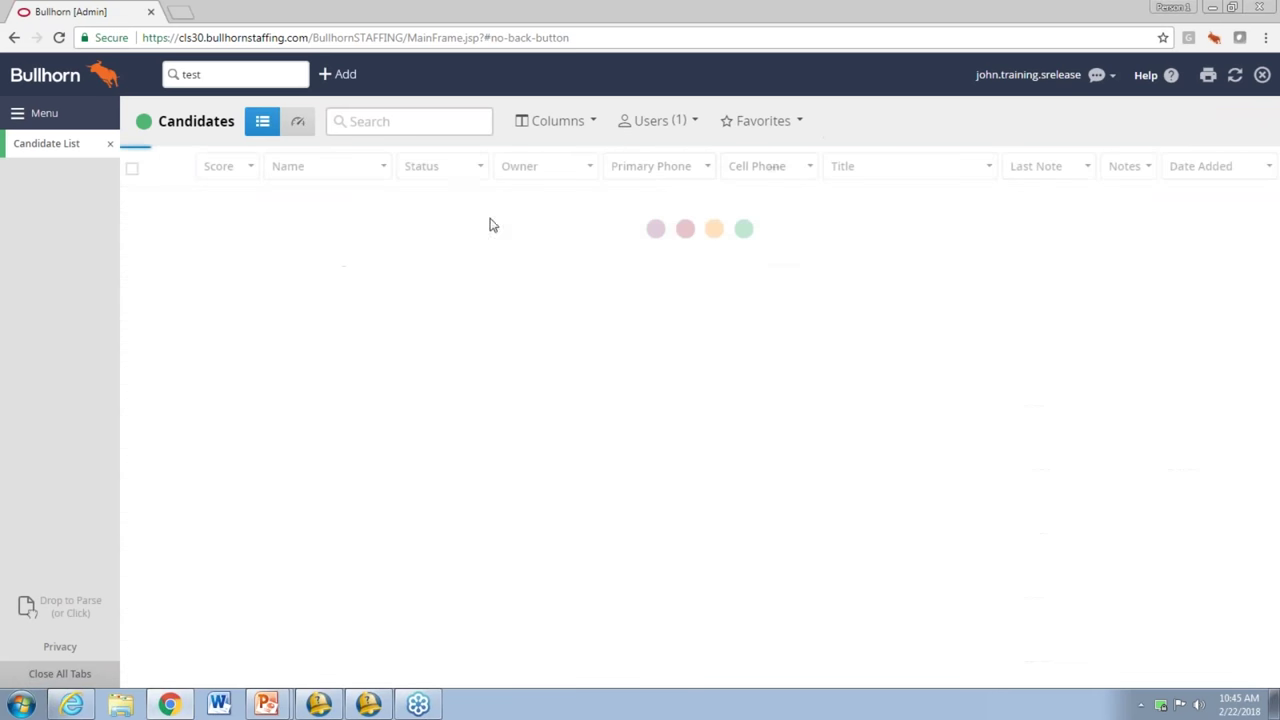
Filter the Status column to Active, then switch it to Placed only.
click(446, 172)
click(411, 269)
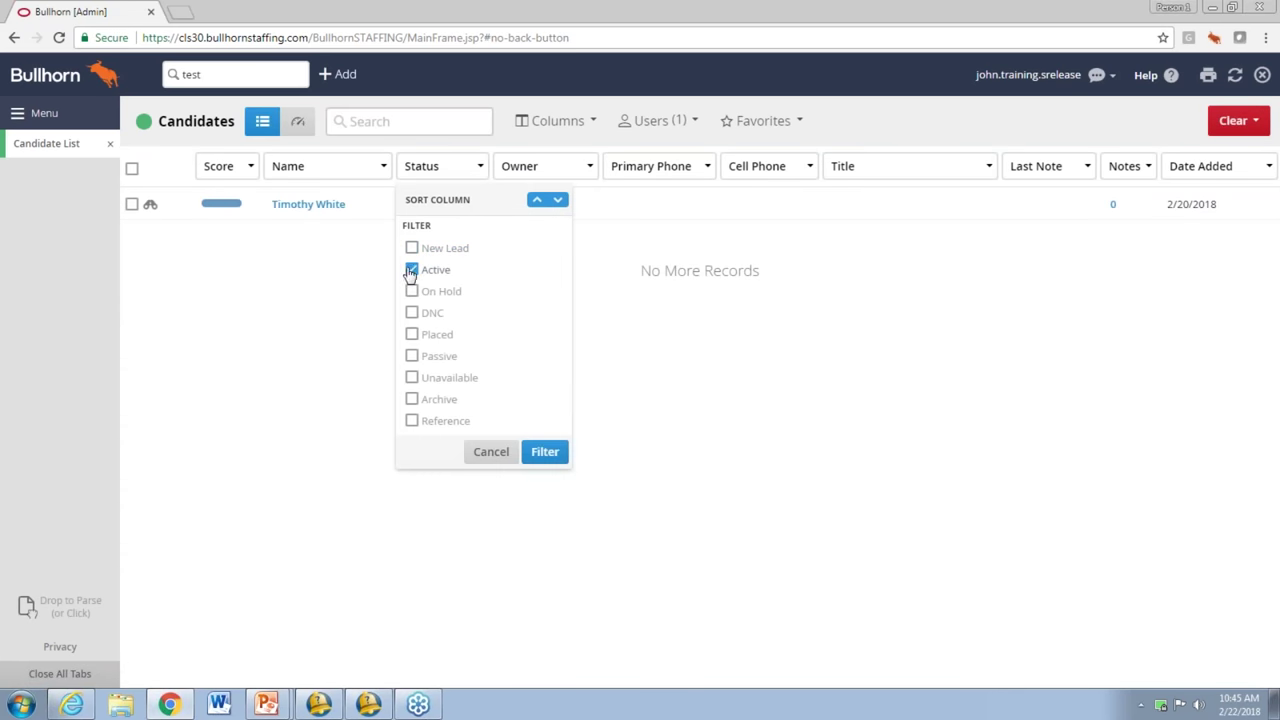
click(545, 451)
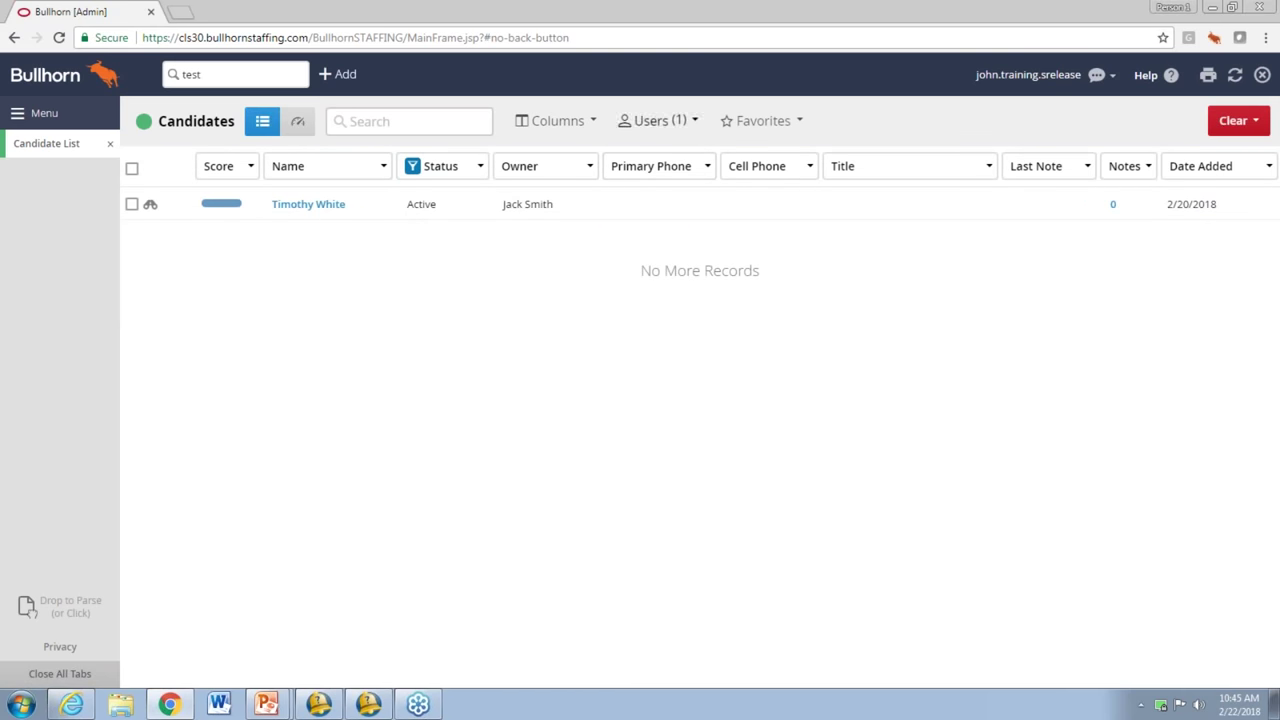
click(553, 121)
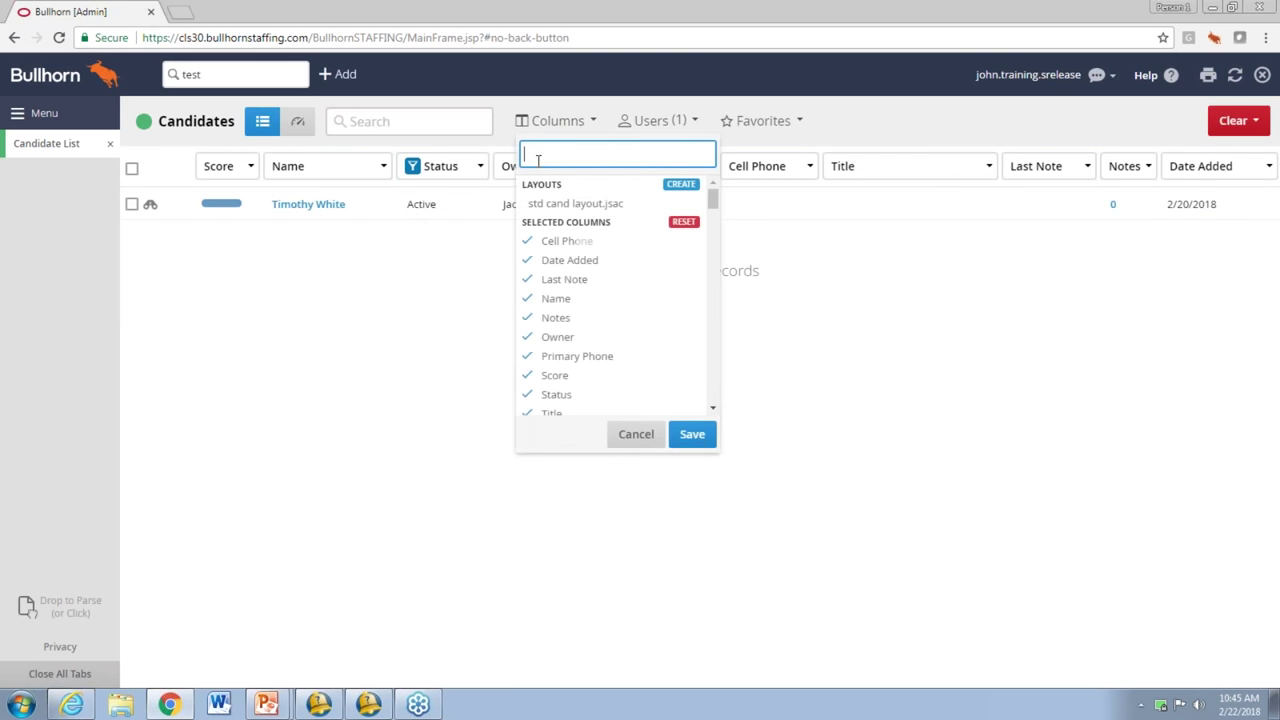
click(441, 166)
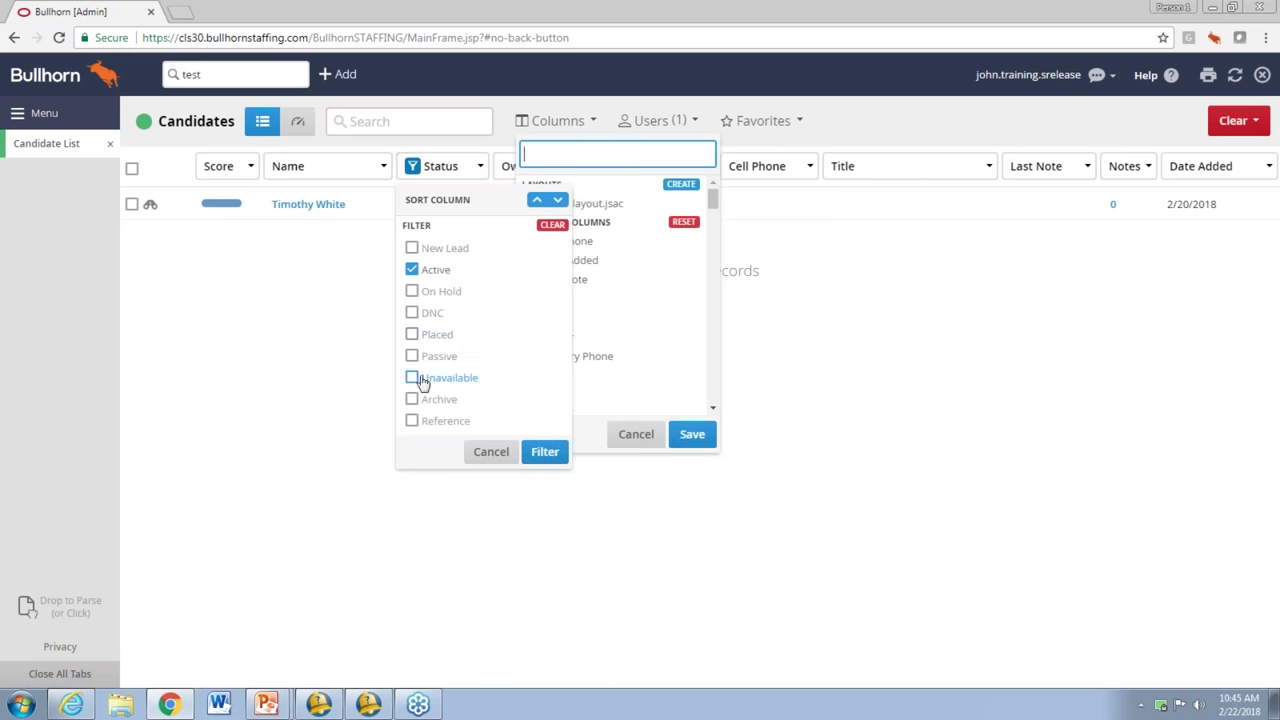
click(412, 334)
click(412, 270)
click(545, 451)
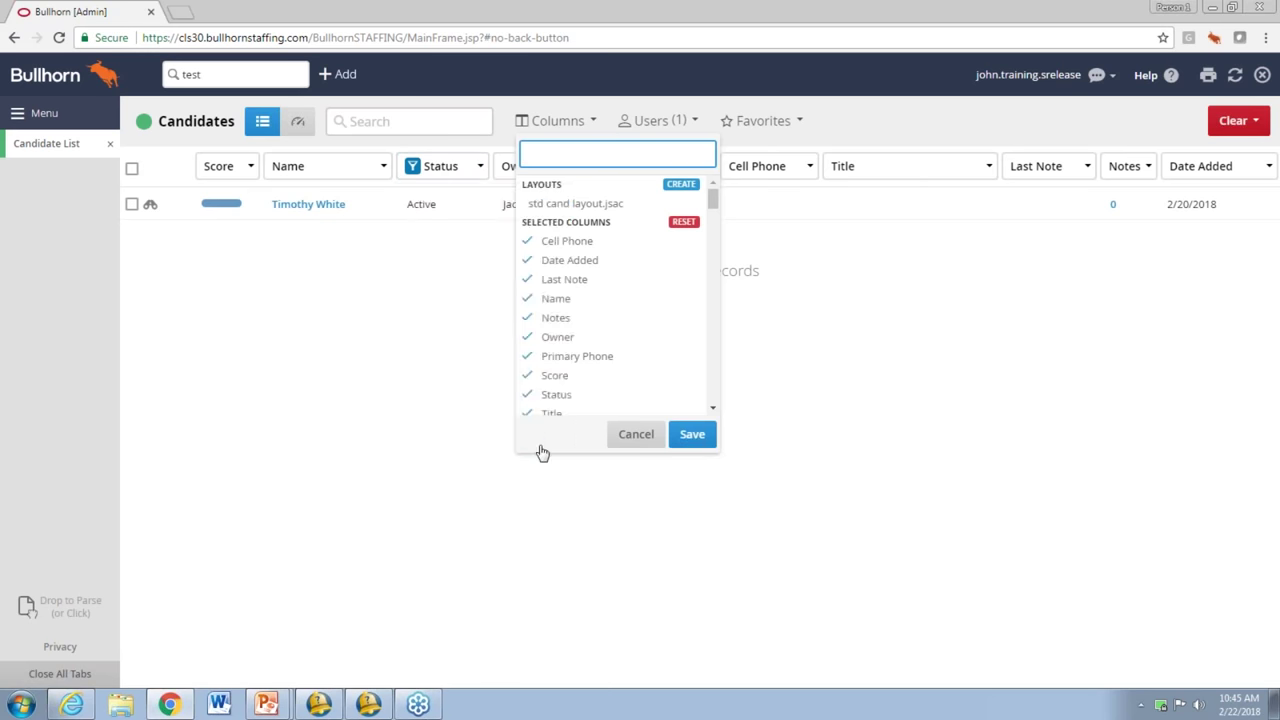
Add Active and New Lead to the status filter, then narrow it back to Active only.
click(457, 175)
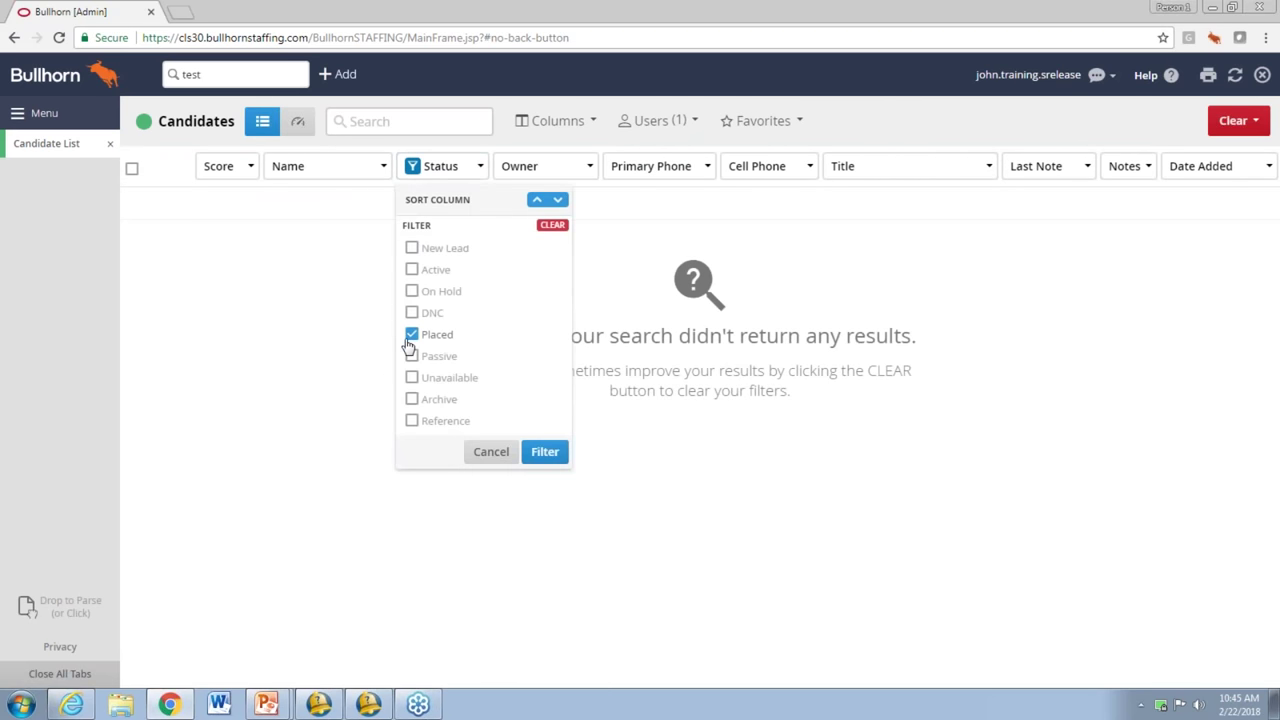
click(412, 269)
click(412, 247)
click(524, 447)
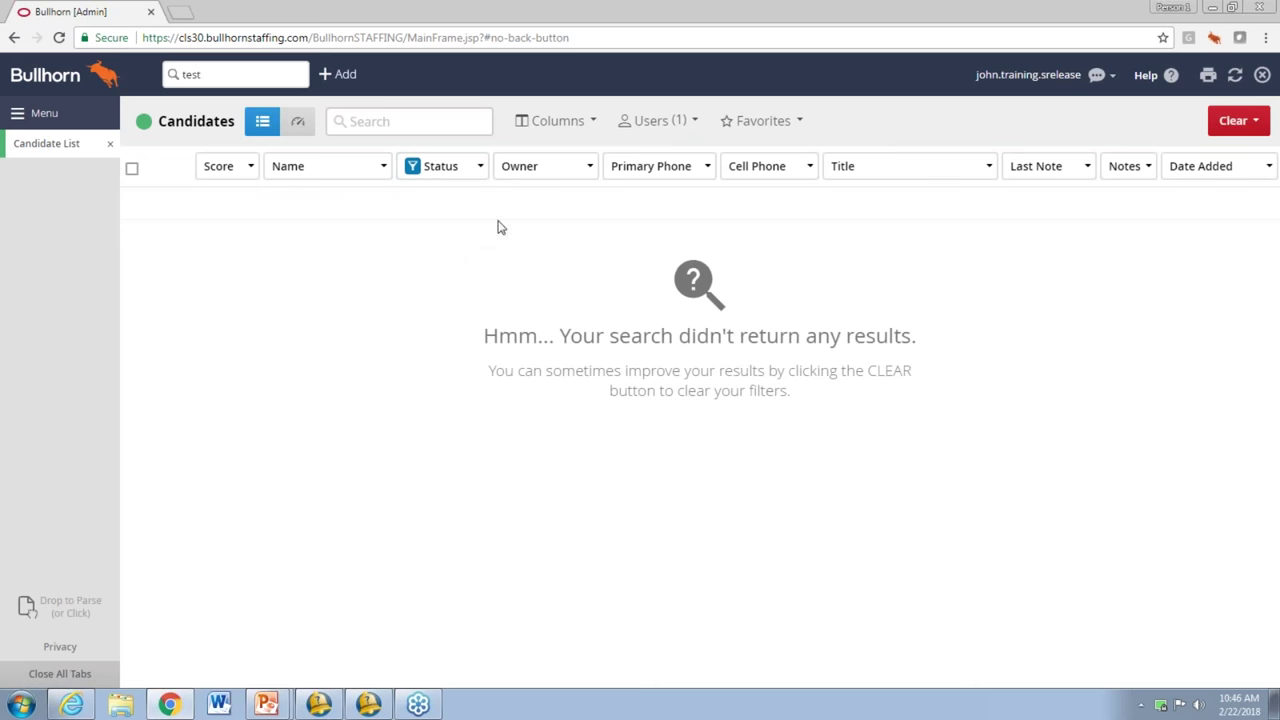
click(562, 124)
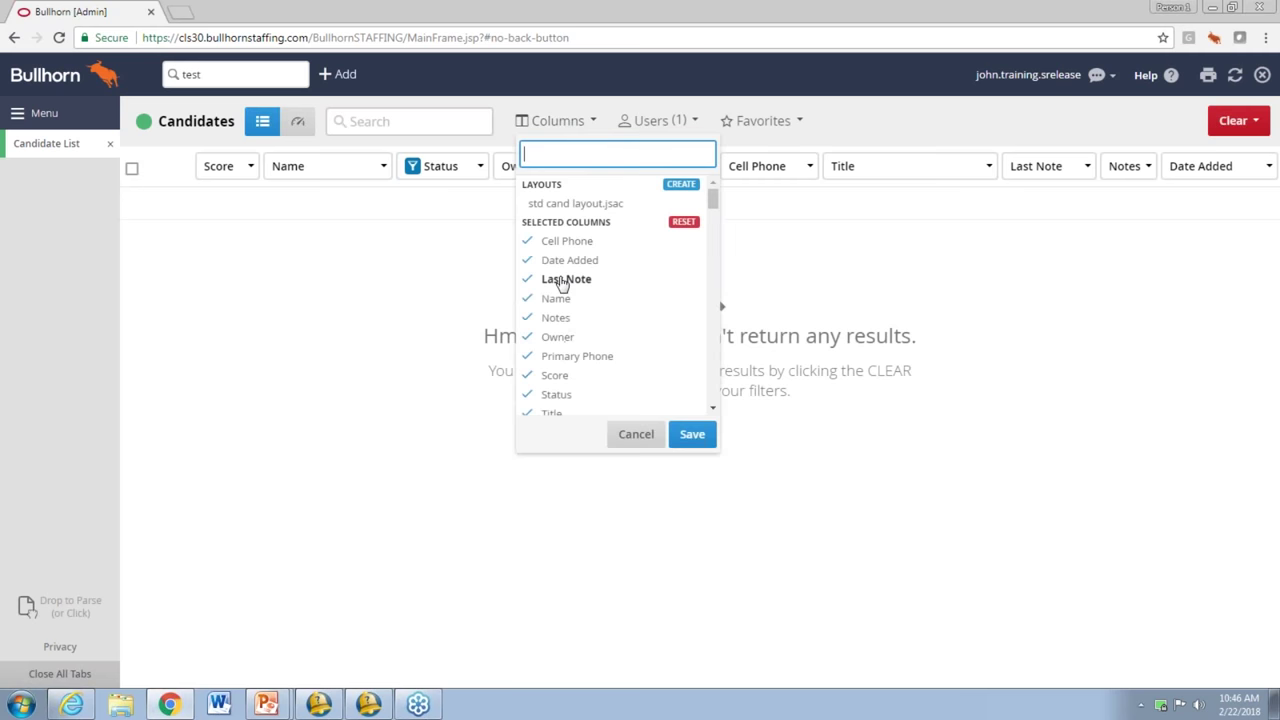
click(428, 176)
click(411, 248)
click(545, 451)
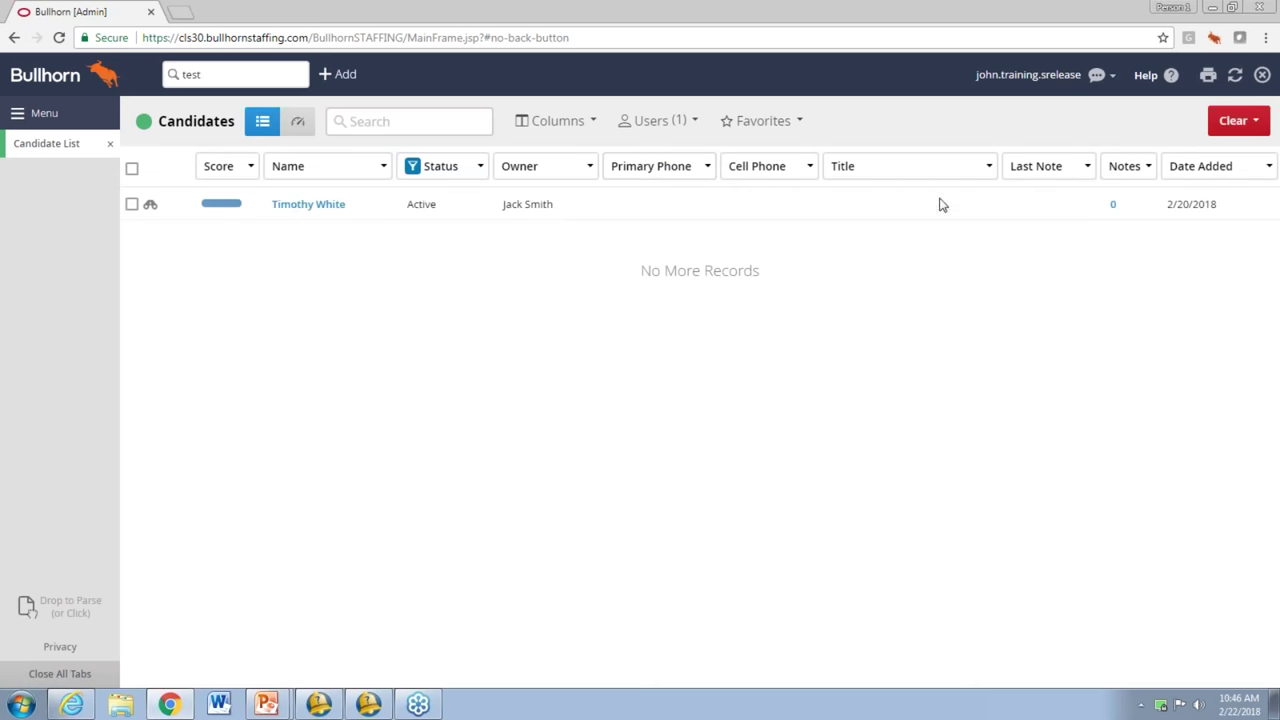
Save the filtered list as the private favorite 'MY active peeps', then clear all filters.
click(751, 124)
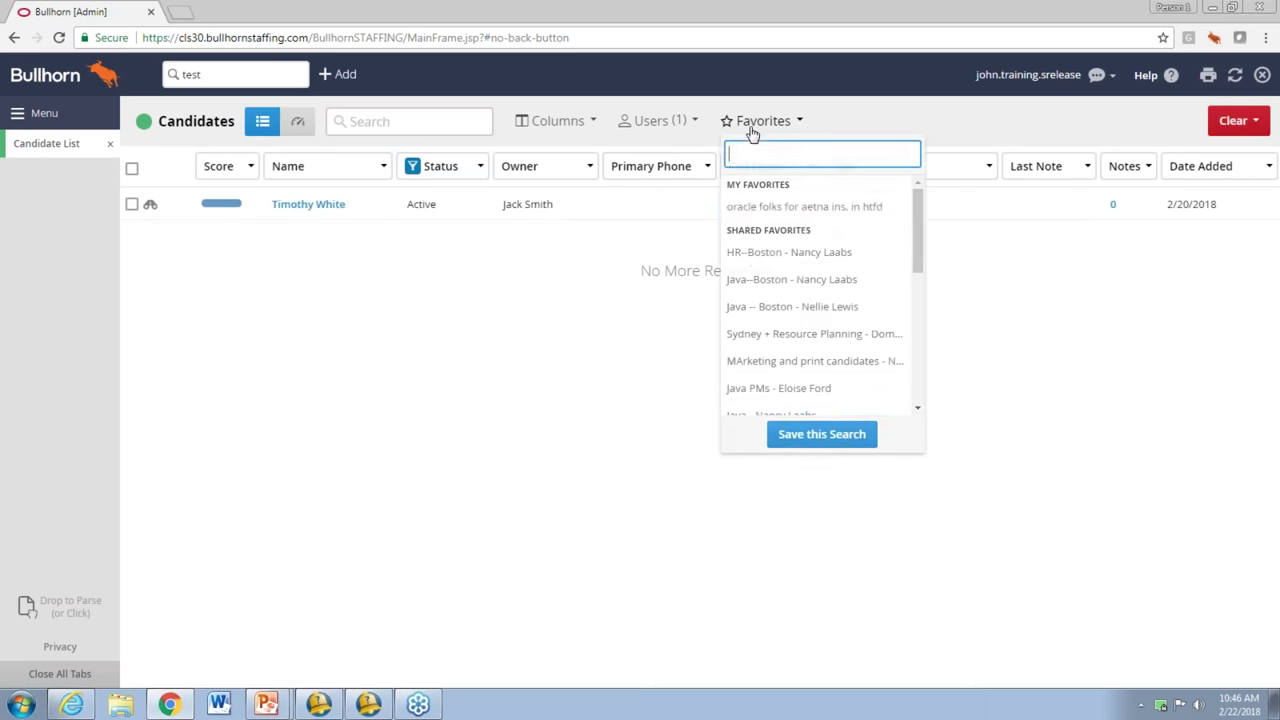
click(816, 437)
text(MY active peeps)
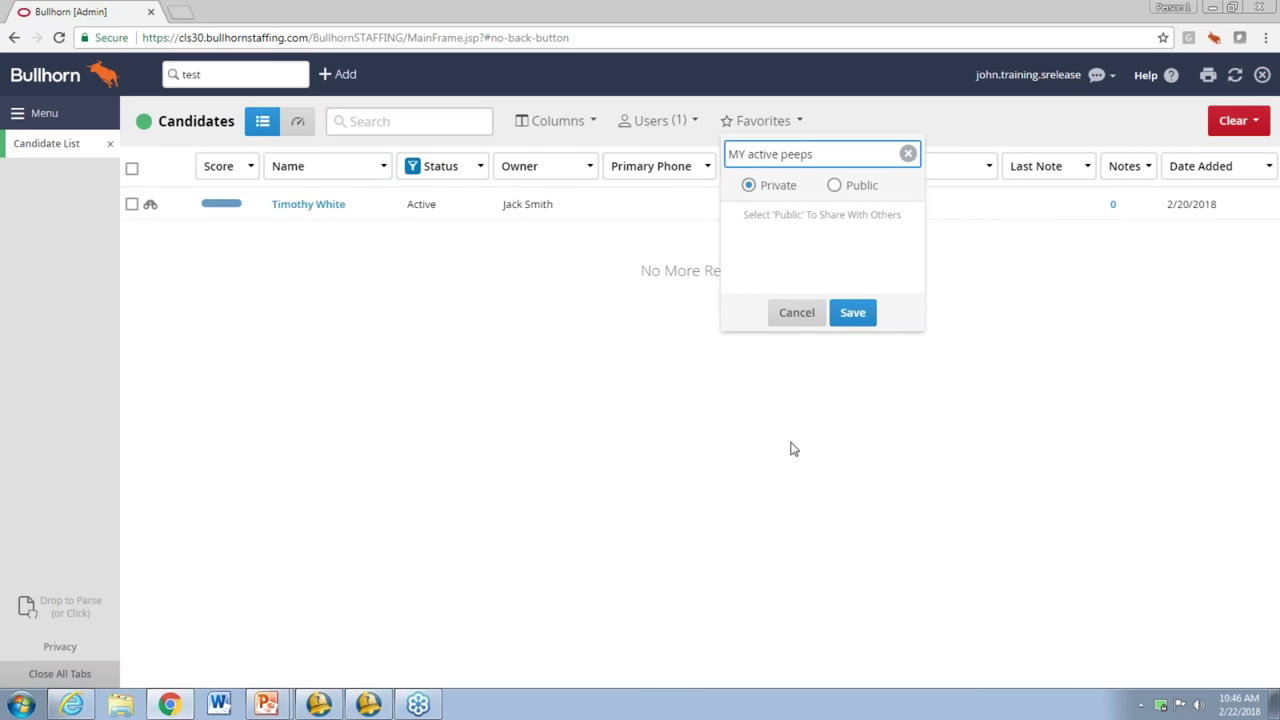
click(852, 312)
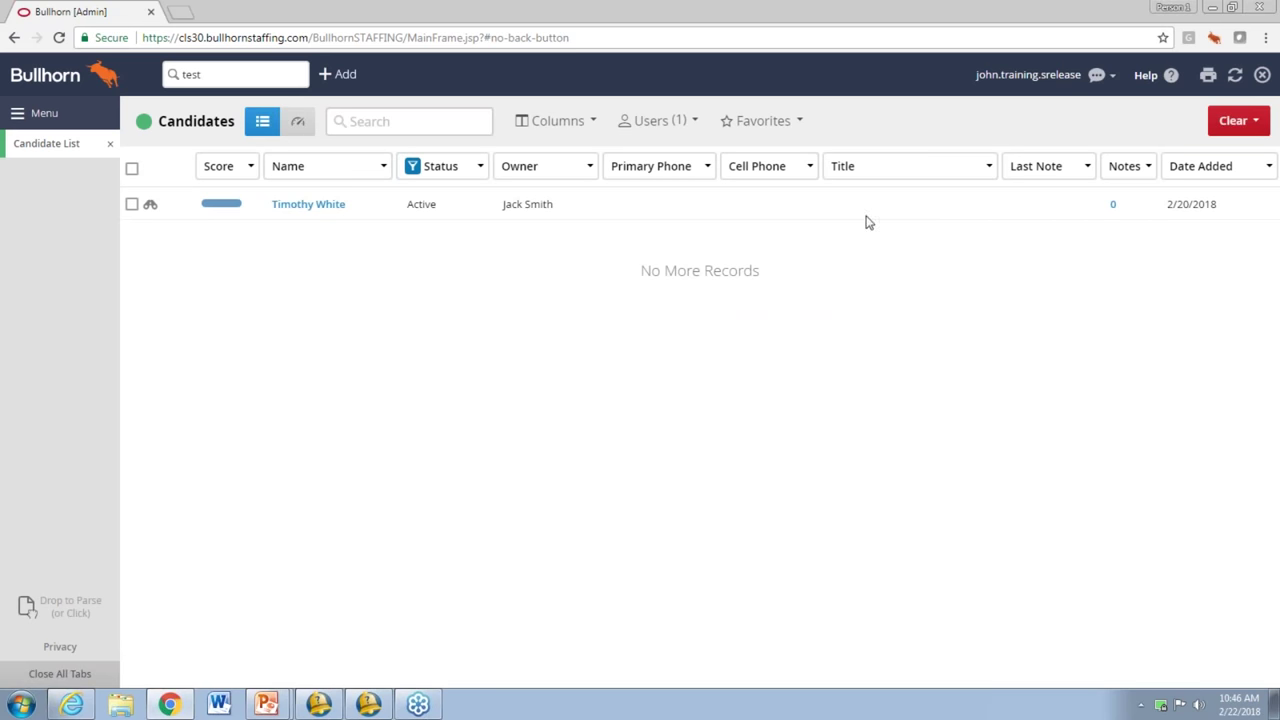
click(1226, 128)
click(1172, 200)
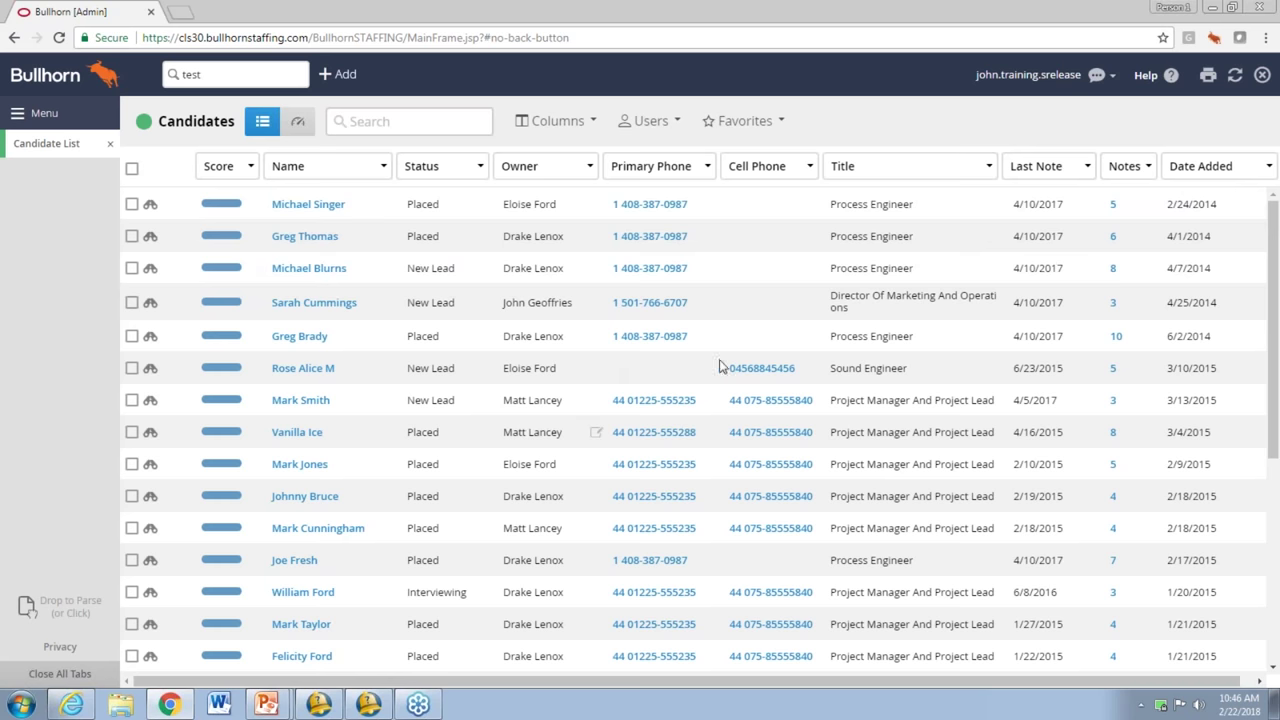
Save the search as public favorite 'test layout', shared with My Candidates and All My Groups.
click(758, 121)
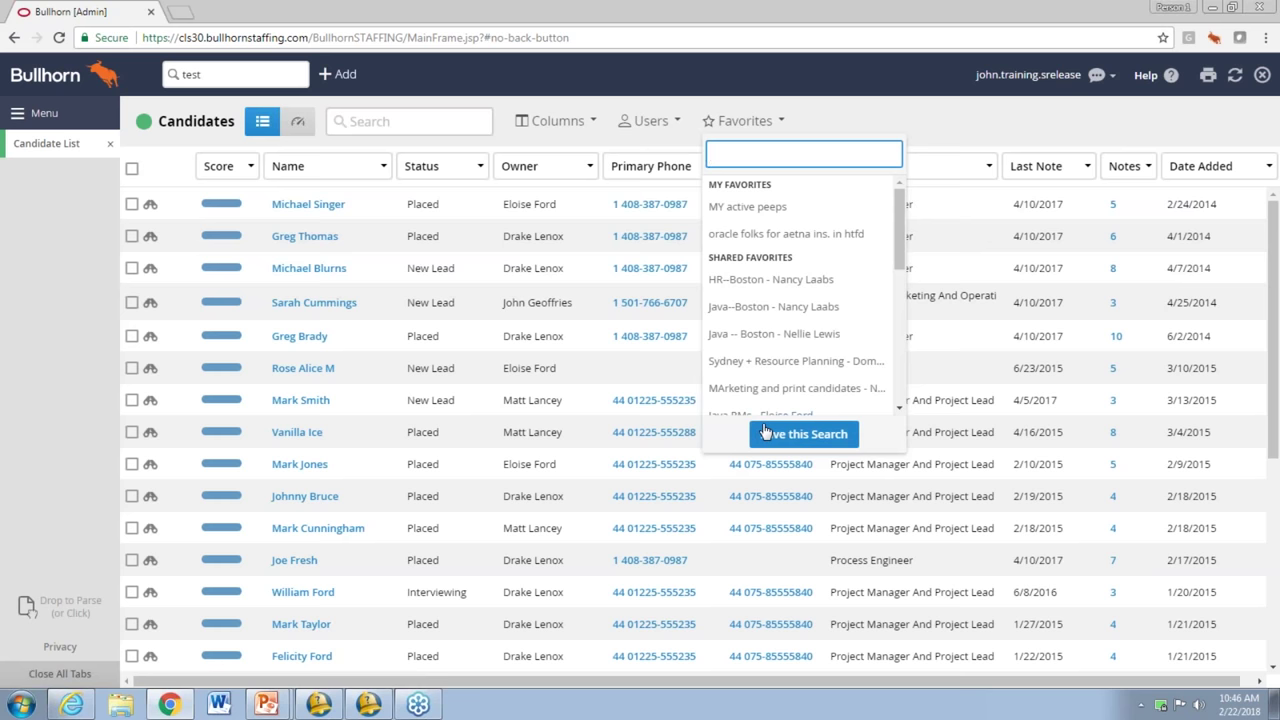
click(803, 434)
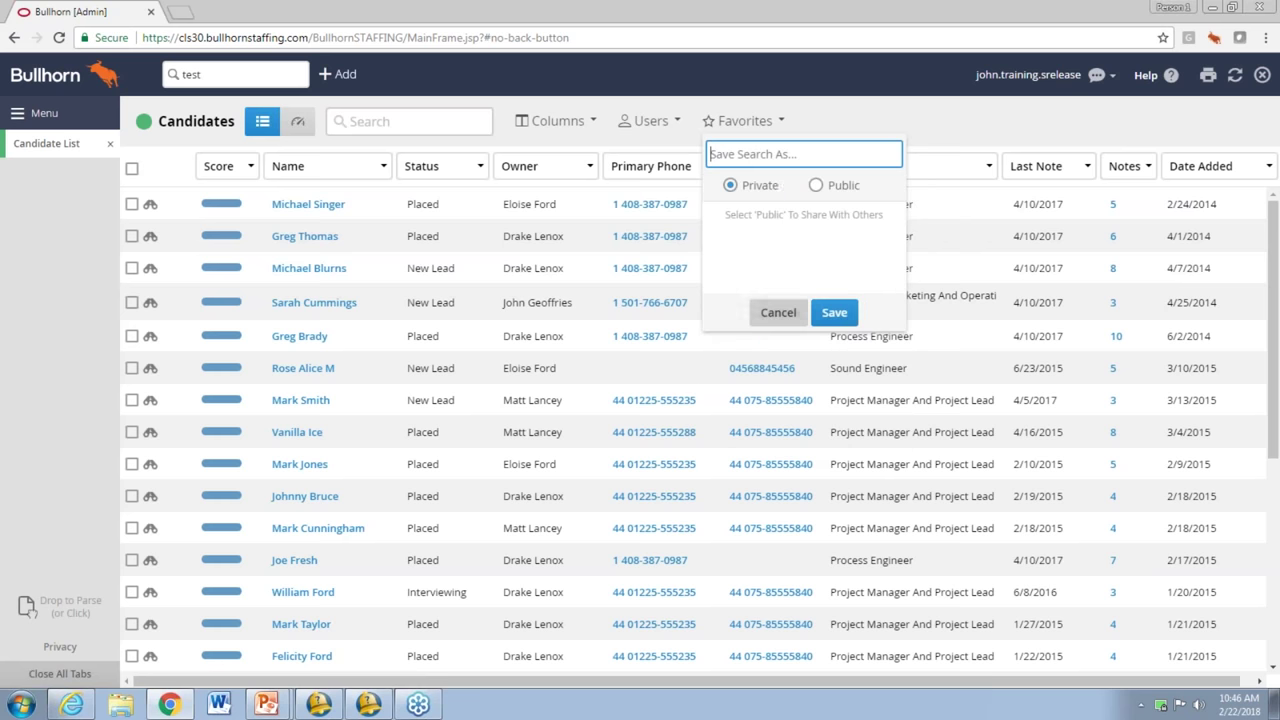
text(test layout)
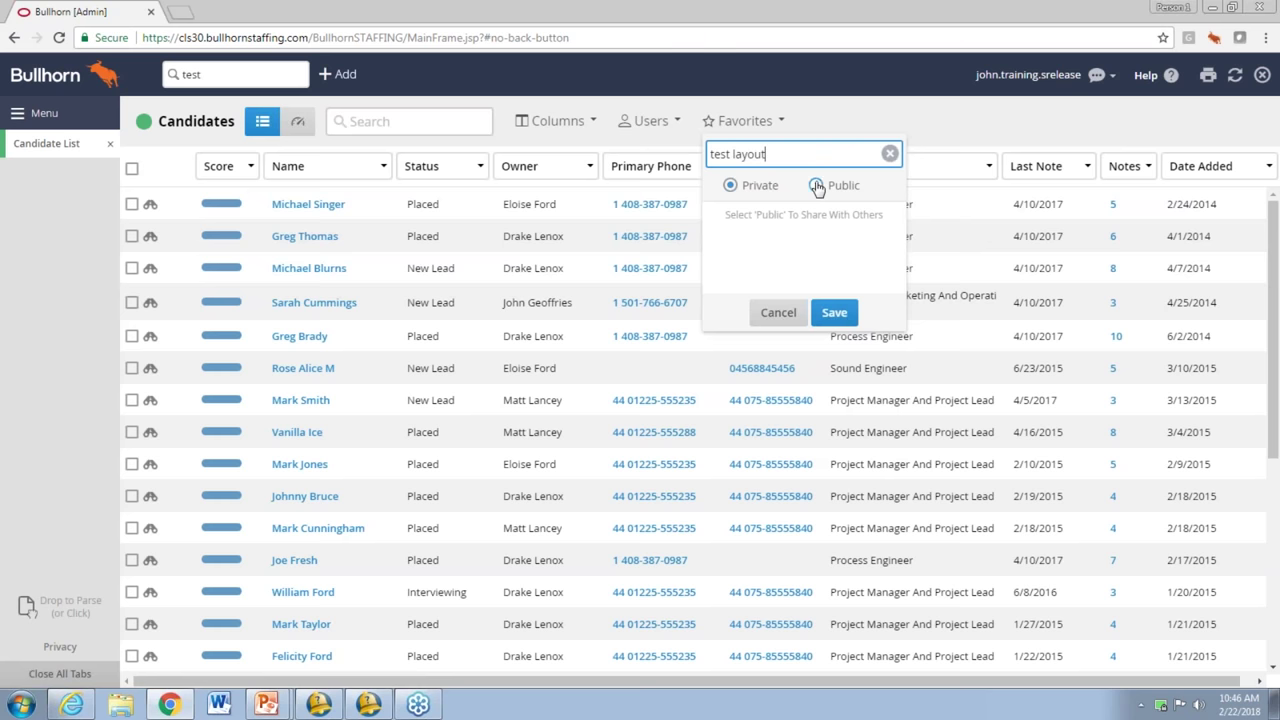
click(816, 185)
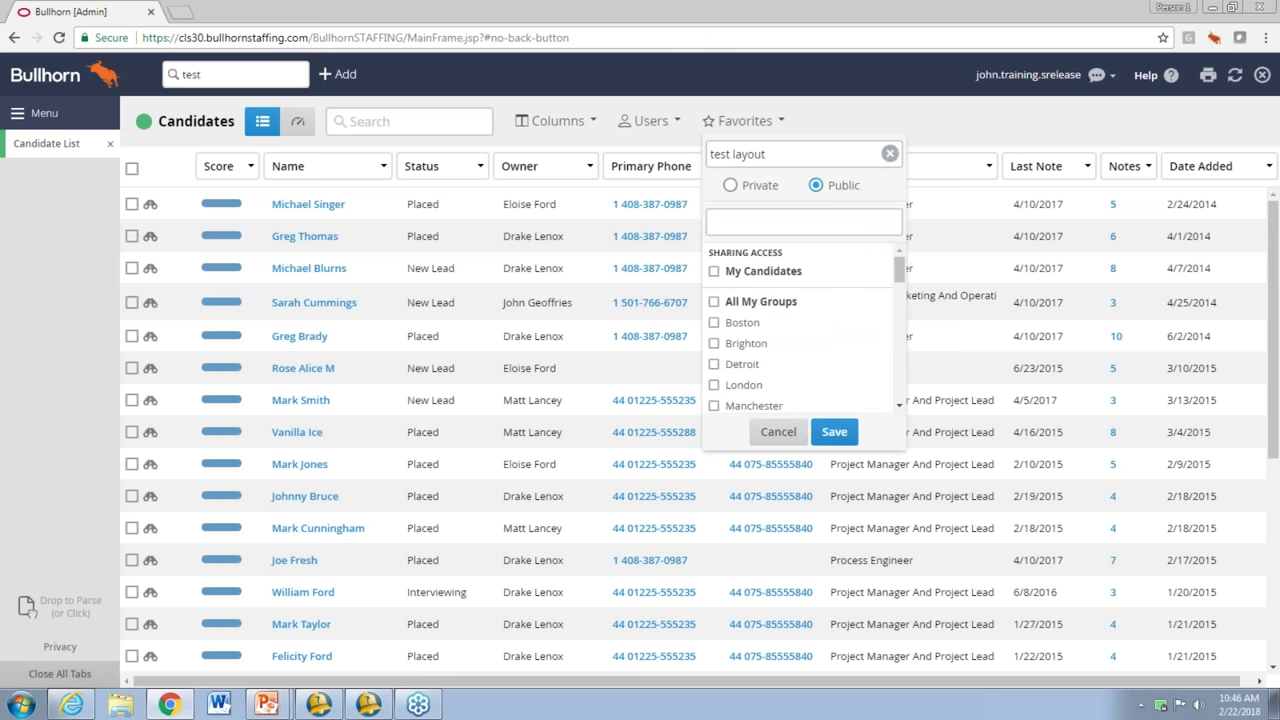
click(713, 271)
click(713, 301)
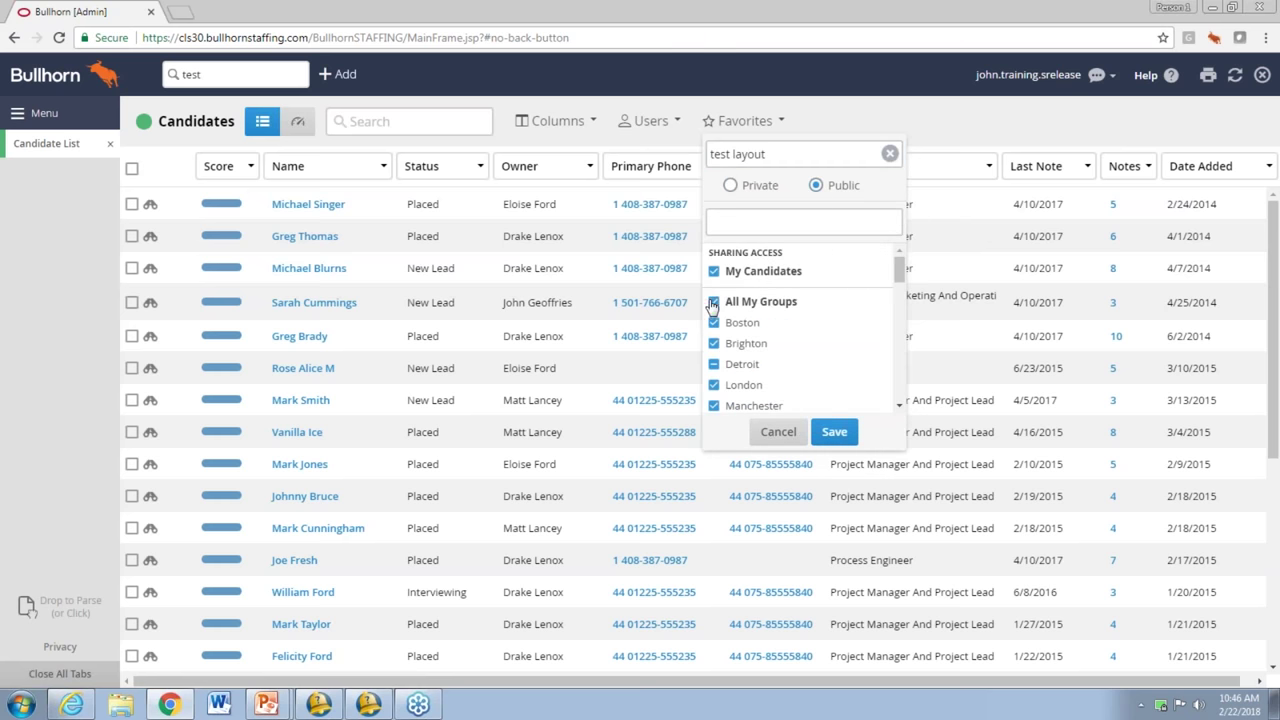
click(820, 431)
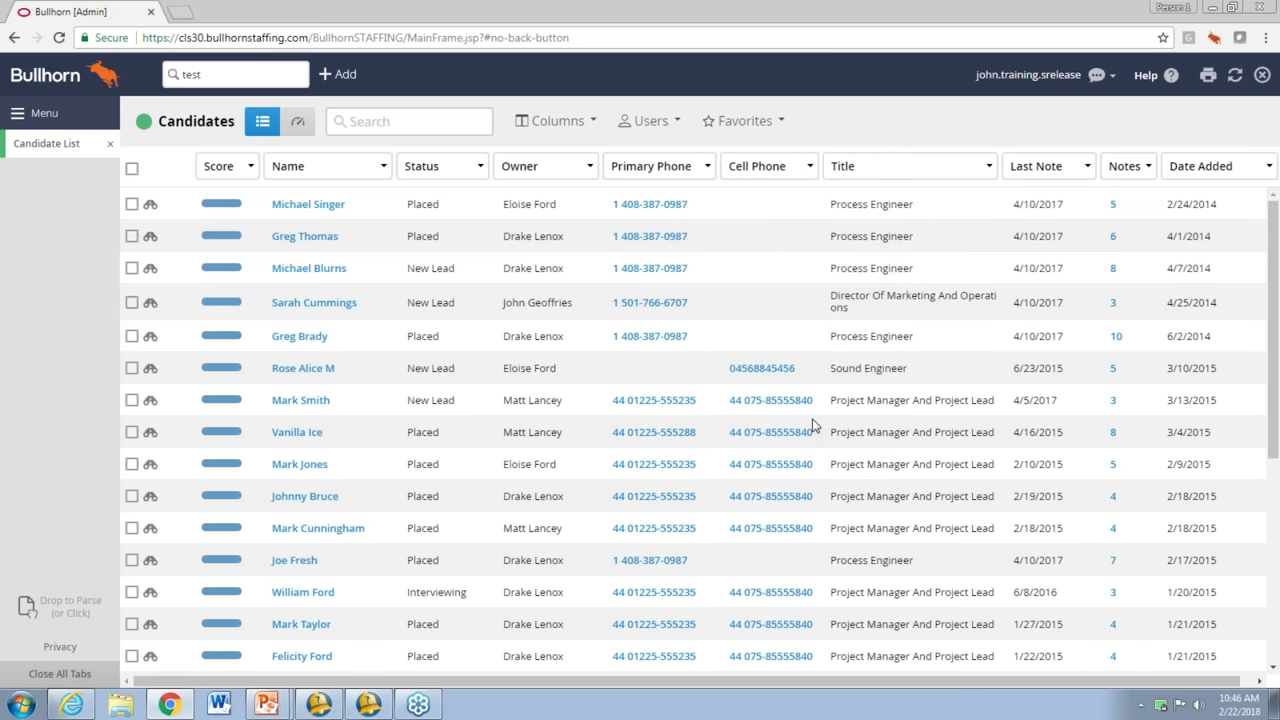
click(762, 130)
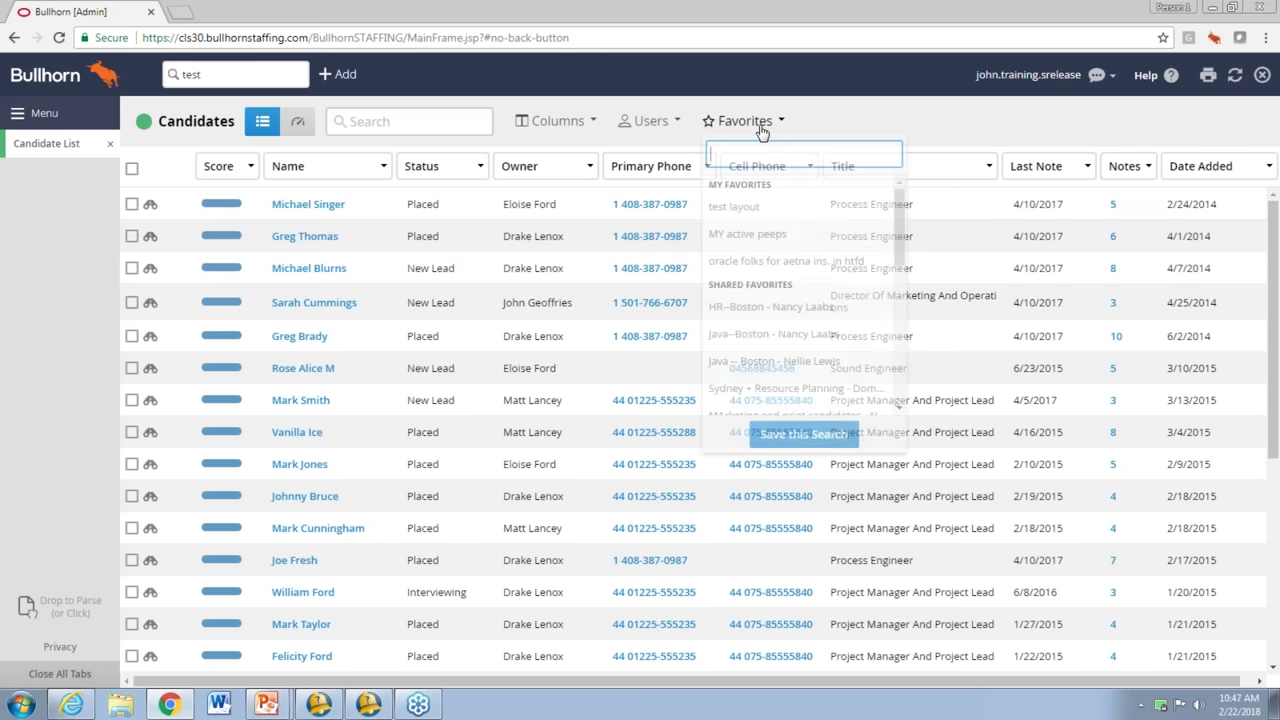
click(757, 207)
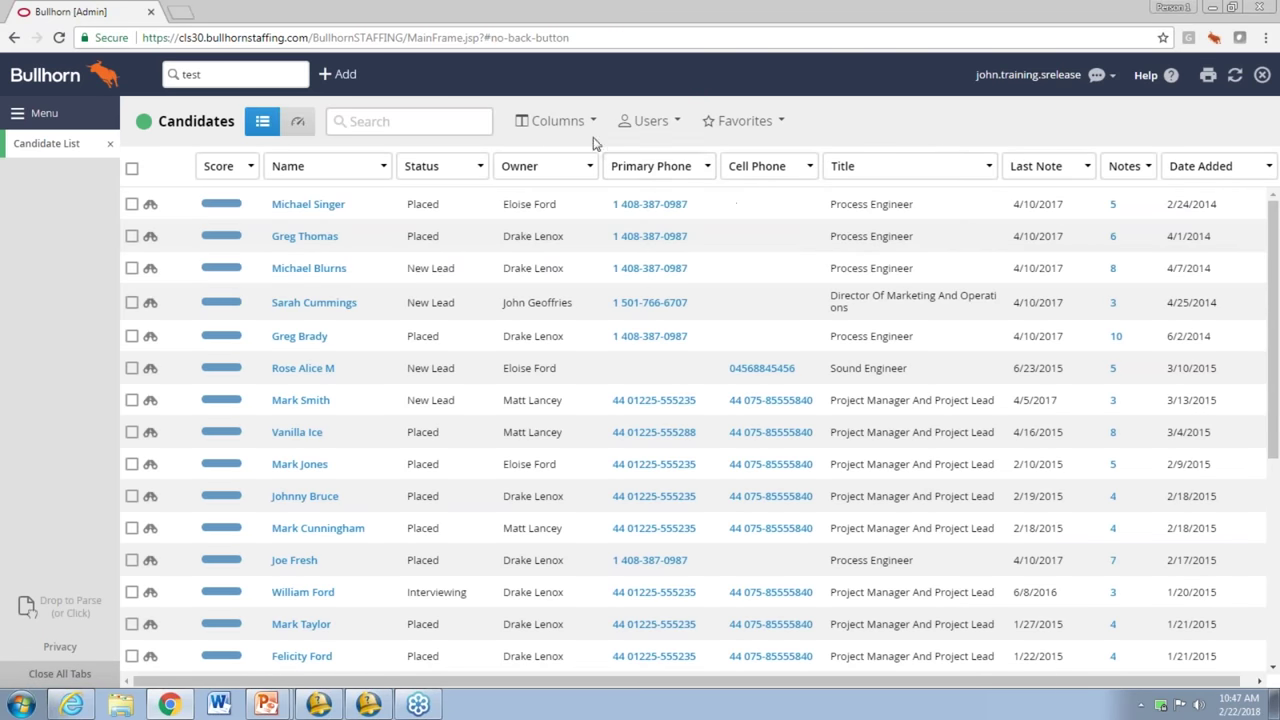
click(550, 120)
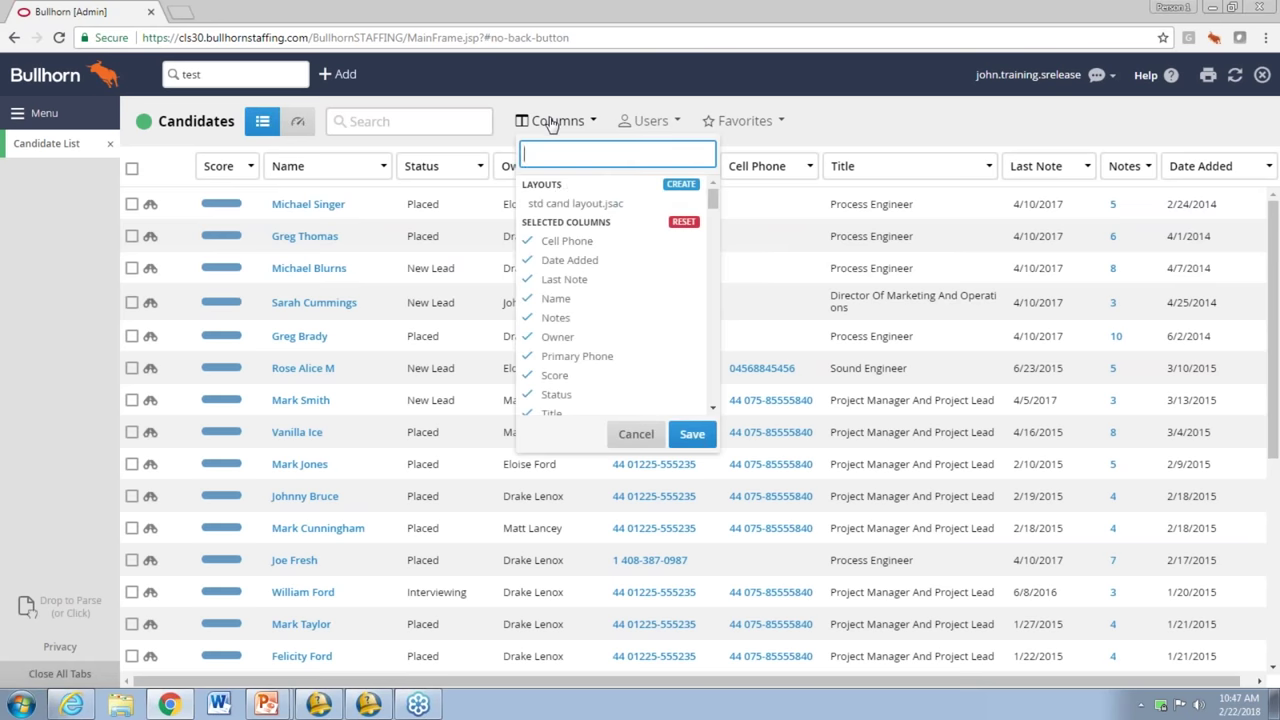
click(838, 138)
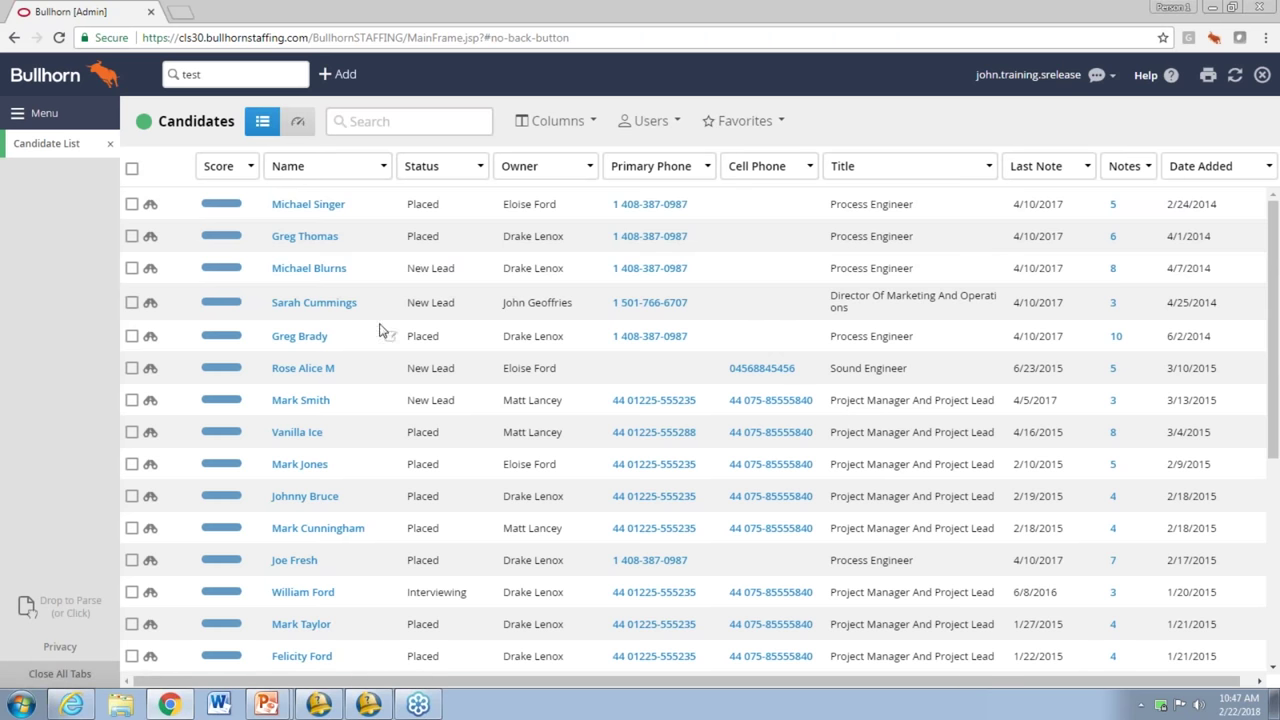
click(572, 121)
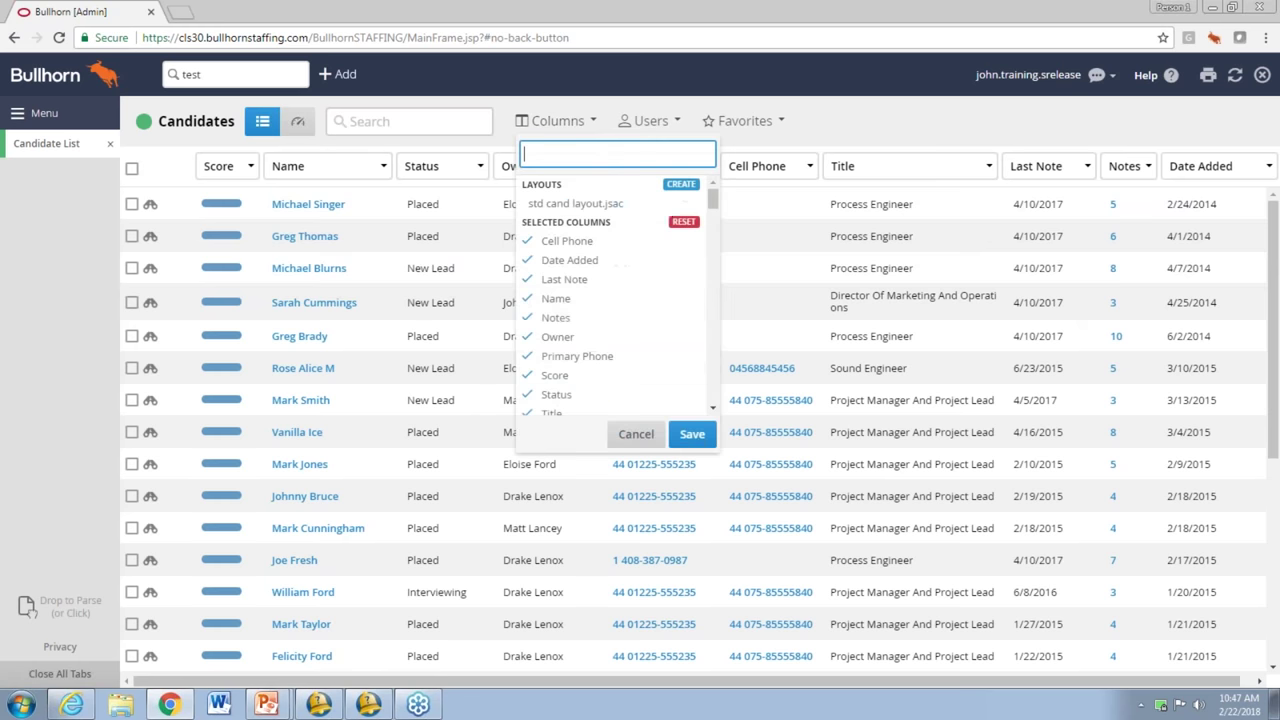
click(681, 184)
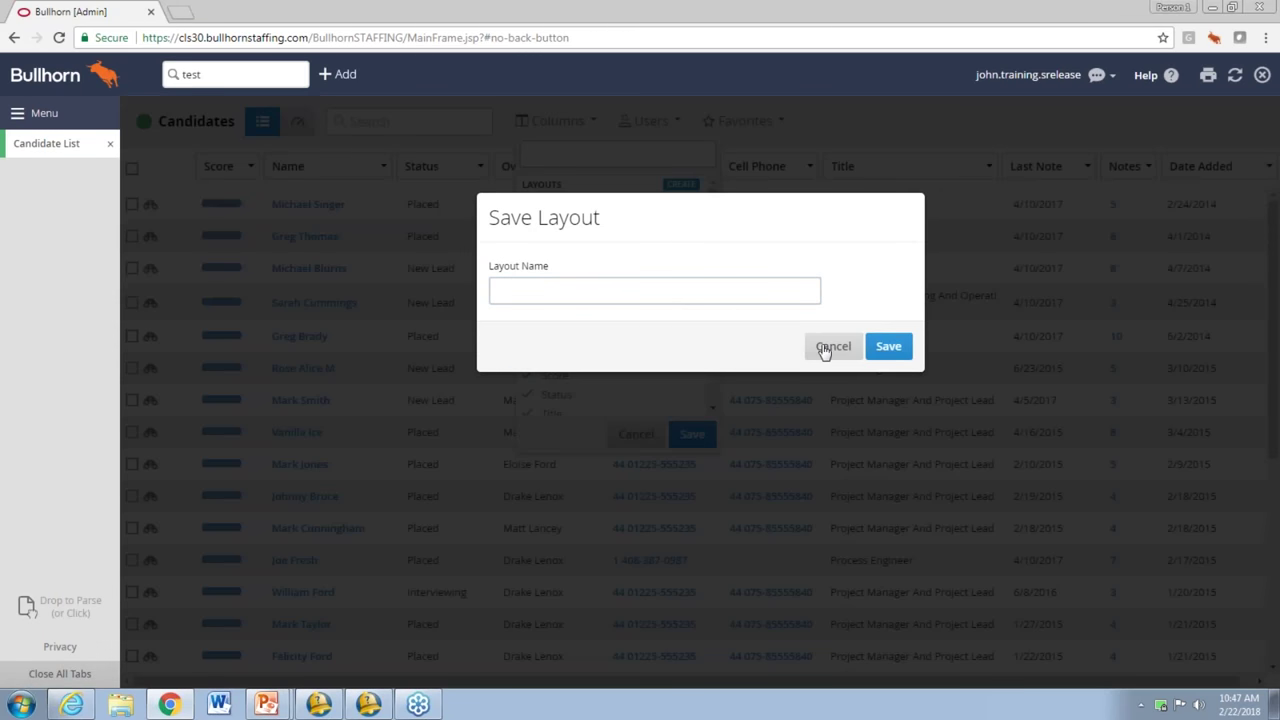
click(828, 345)
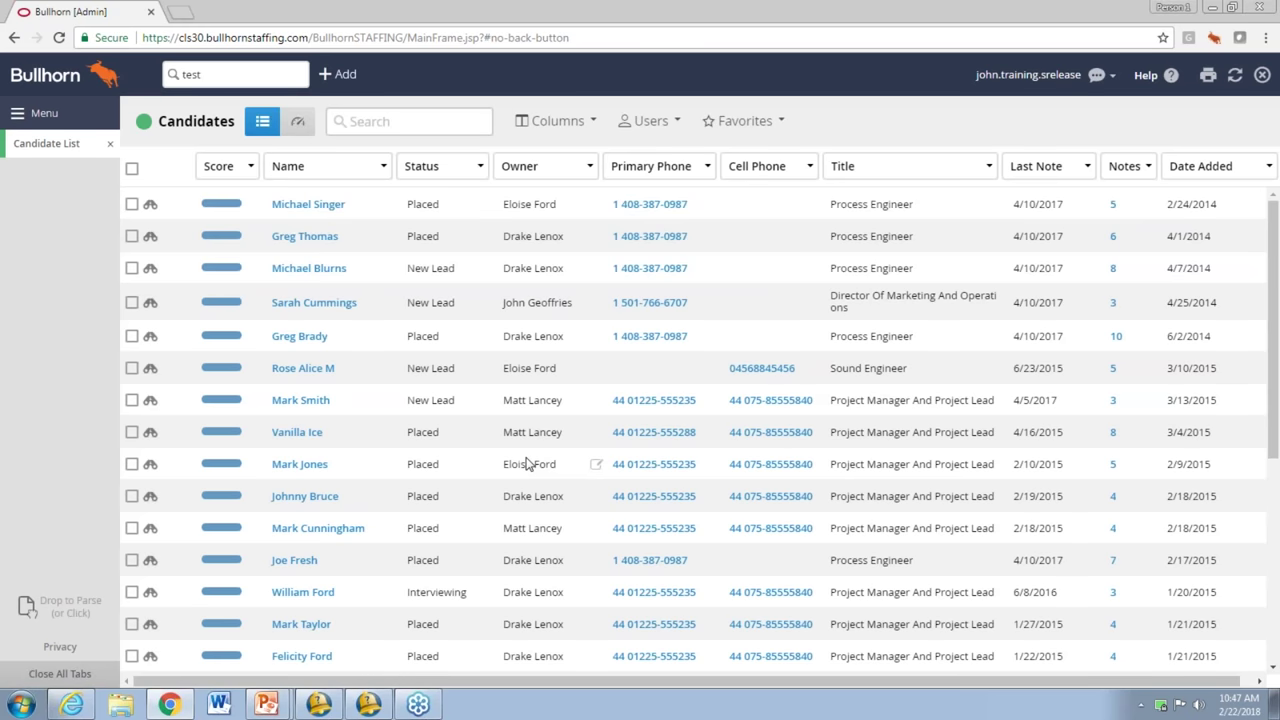
Rerun the recent +oracle, +unix keyword search from the Recent searches list.
click(415, 121)
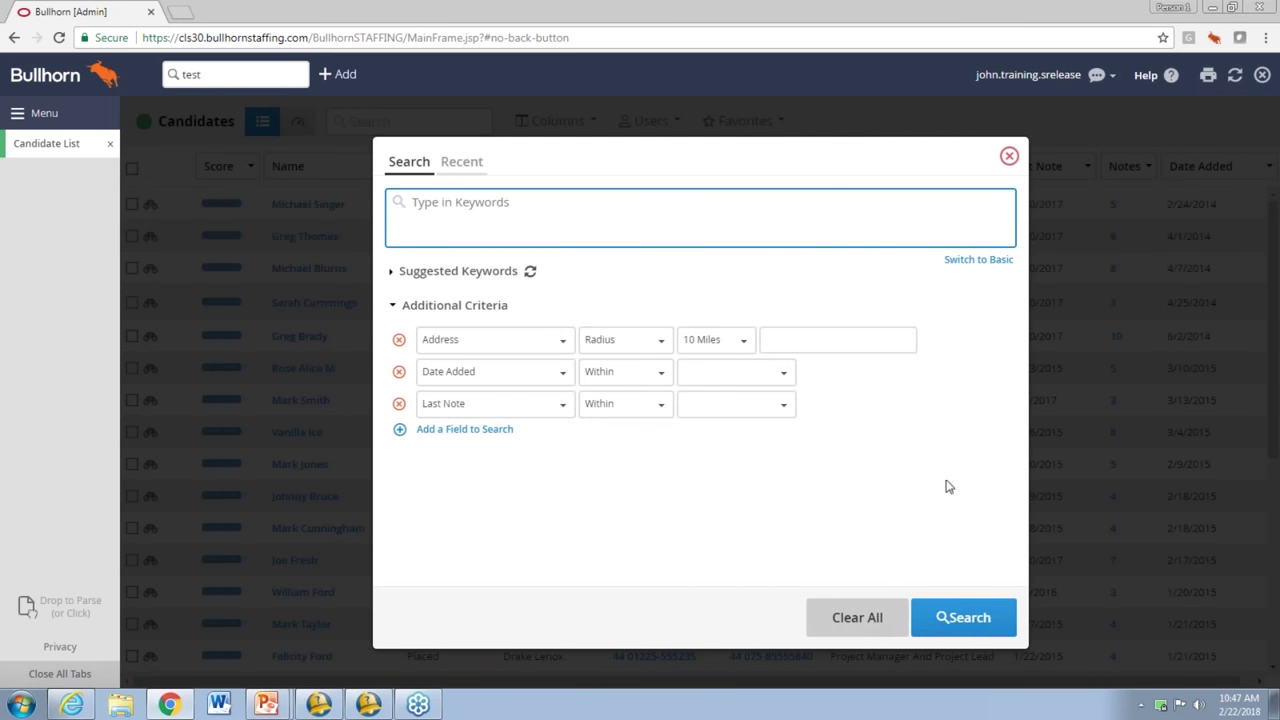
click(1008, 158)
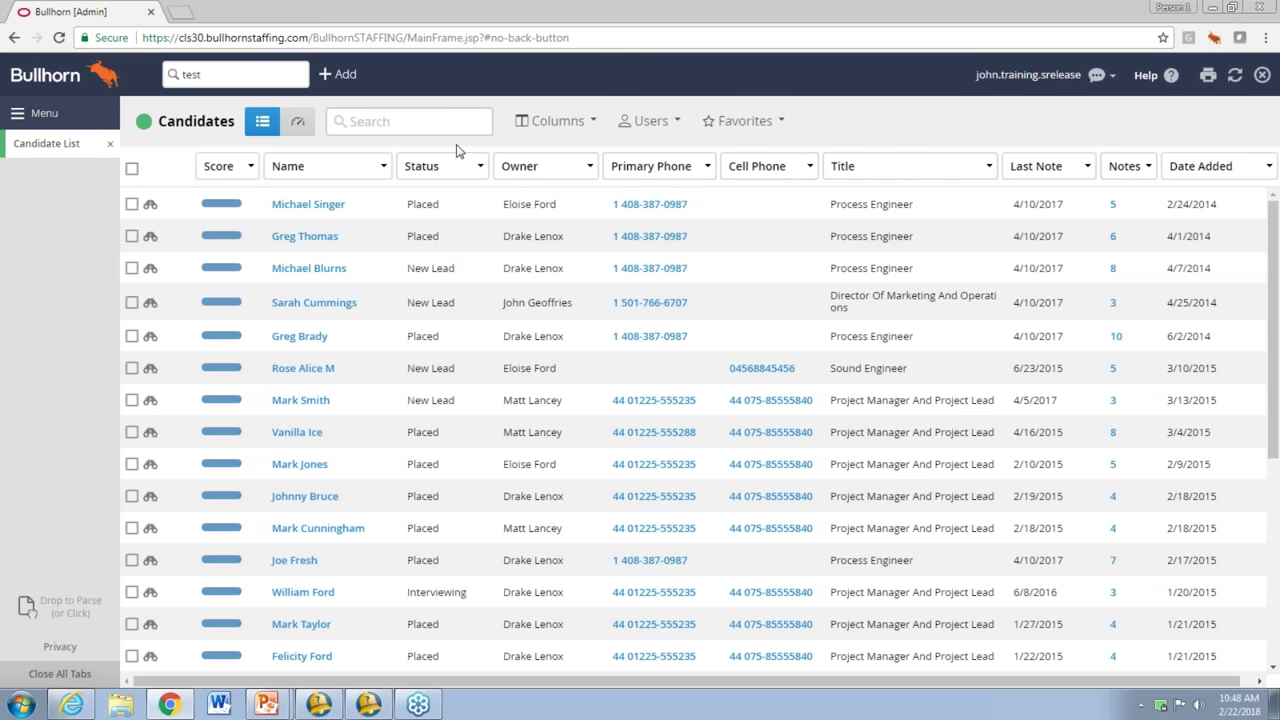
click(425, 122)
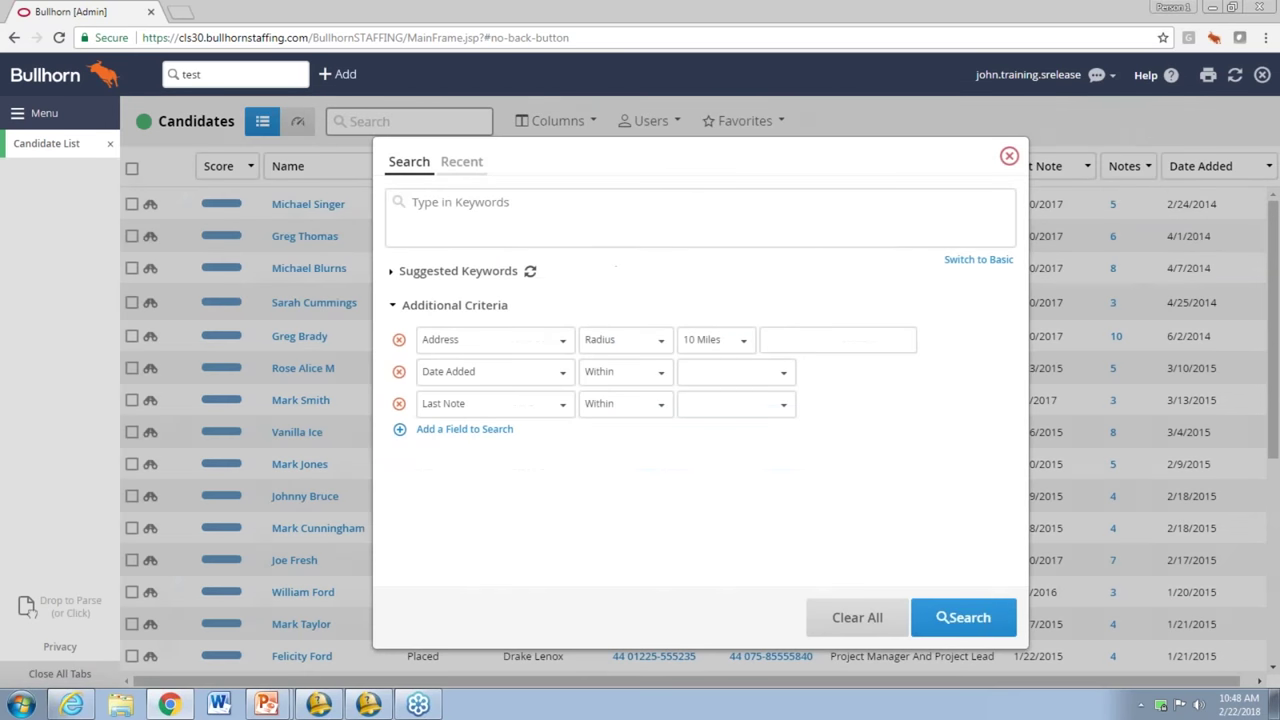
click(461, 163)
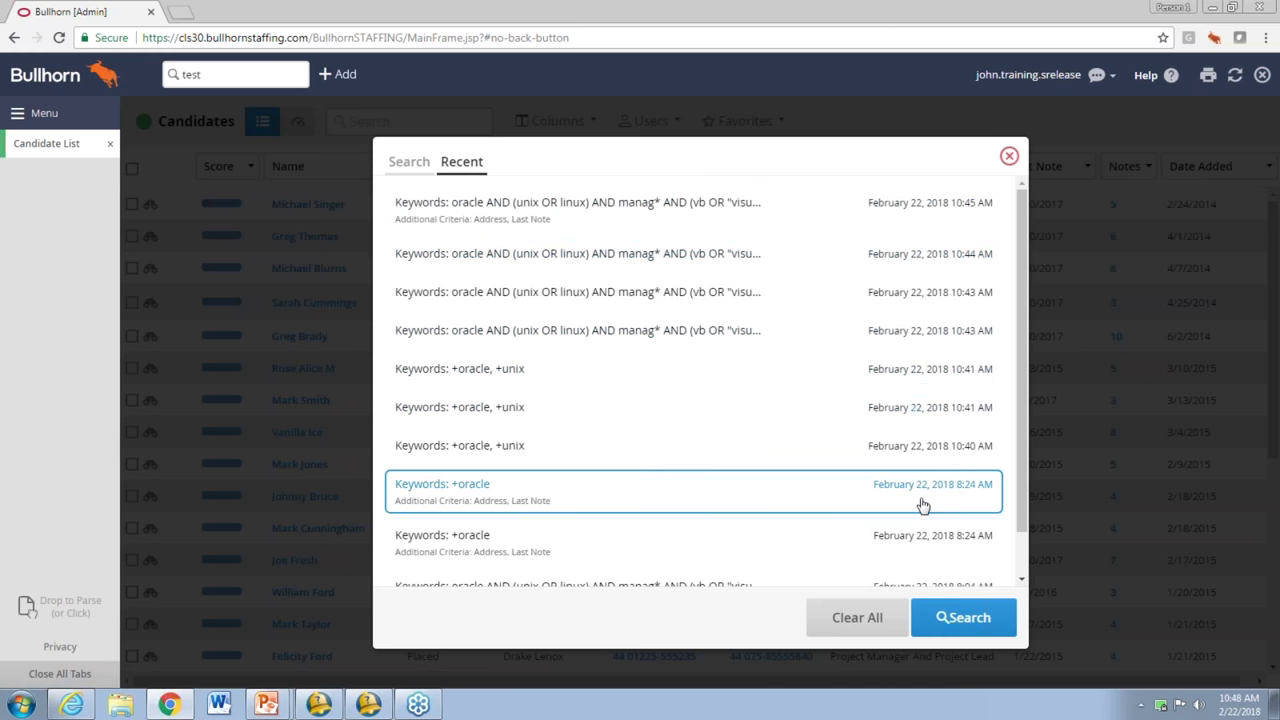
scroll(891, 526, down, 2)
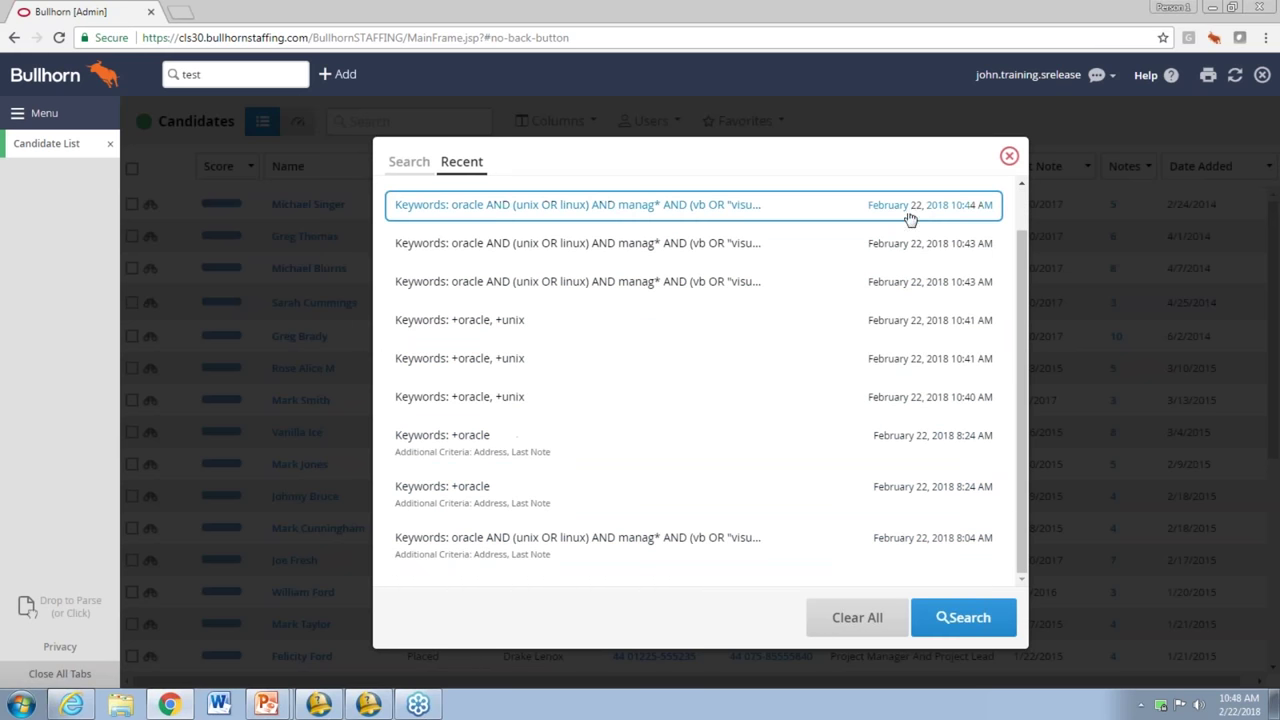
scroll(517, 297, up, 1)
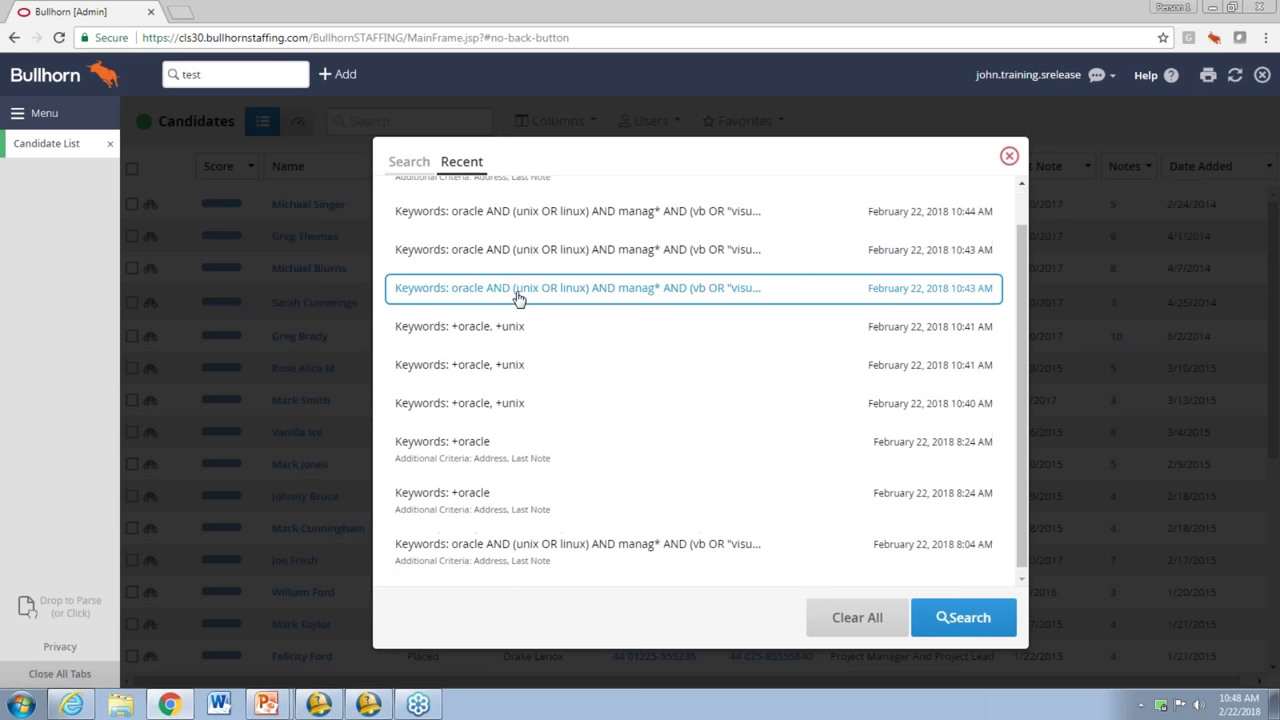
scroll(517, 297, up, 1)
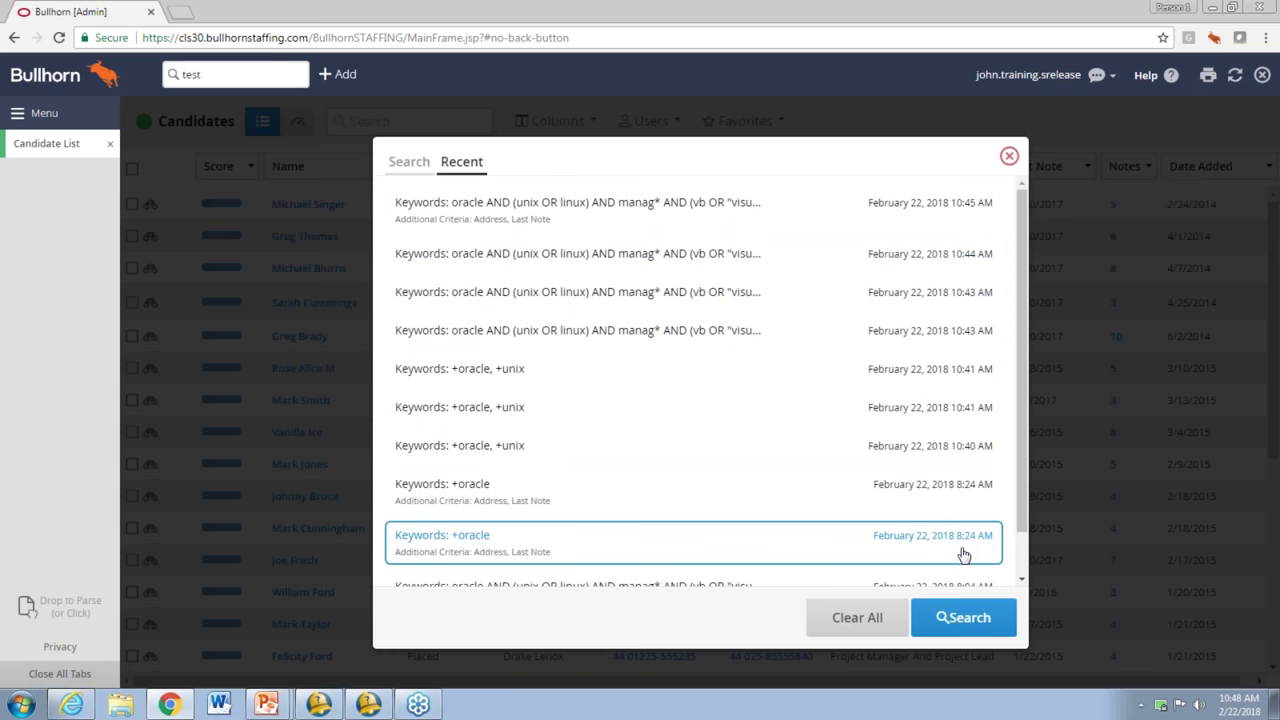
scroll(963, 554, down, 1)
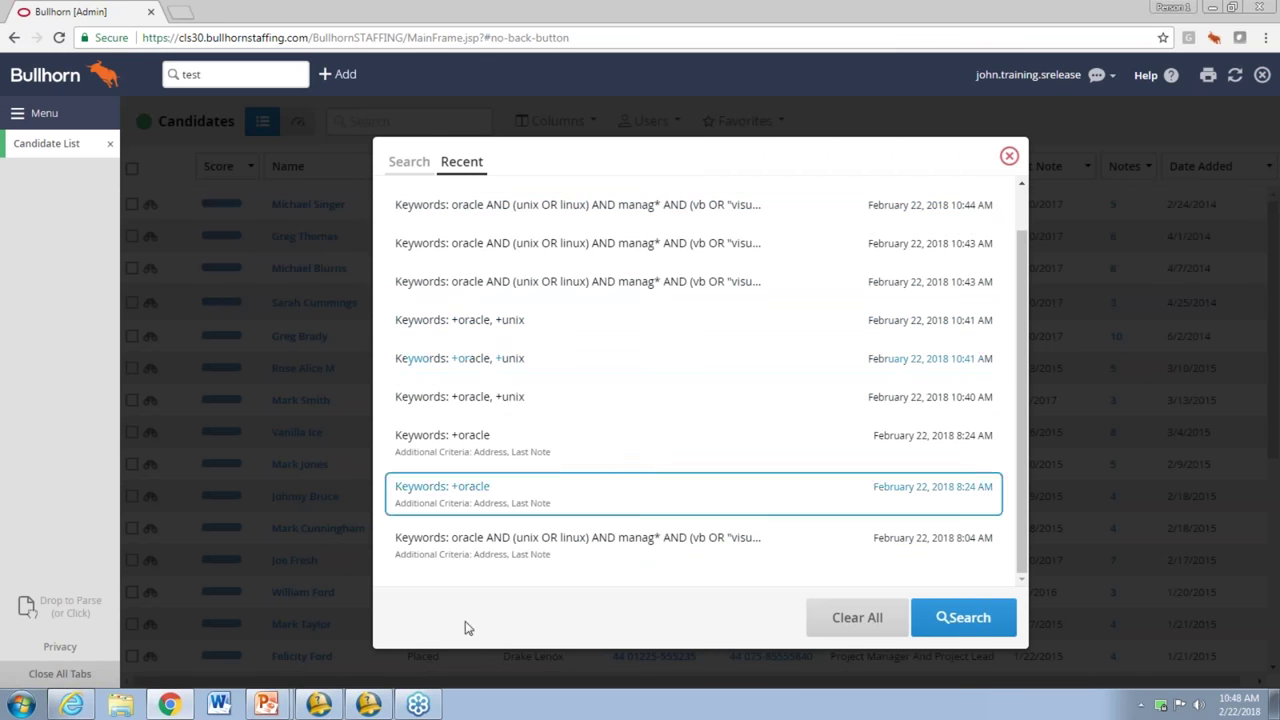
click(462, 398)
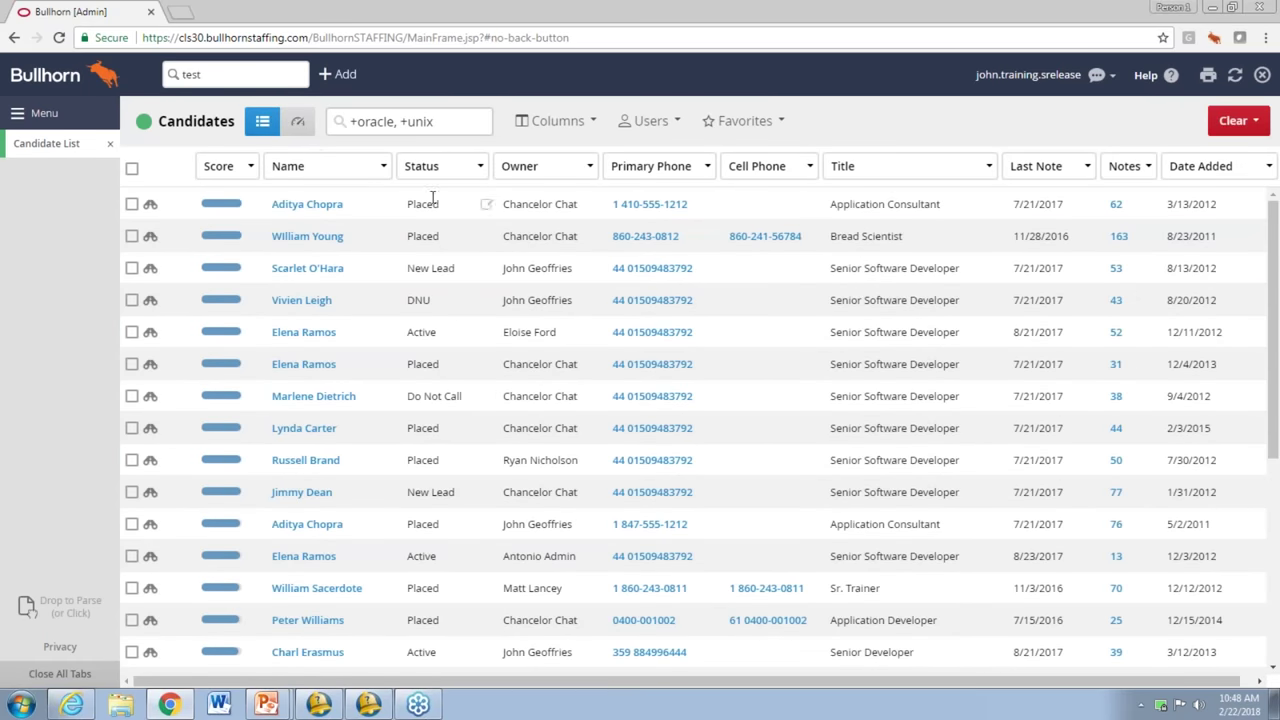
click(422, 126)
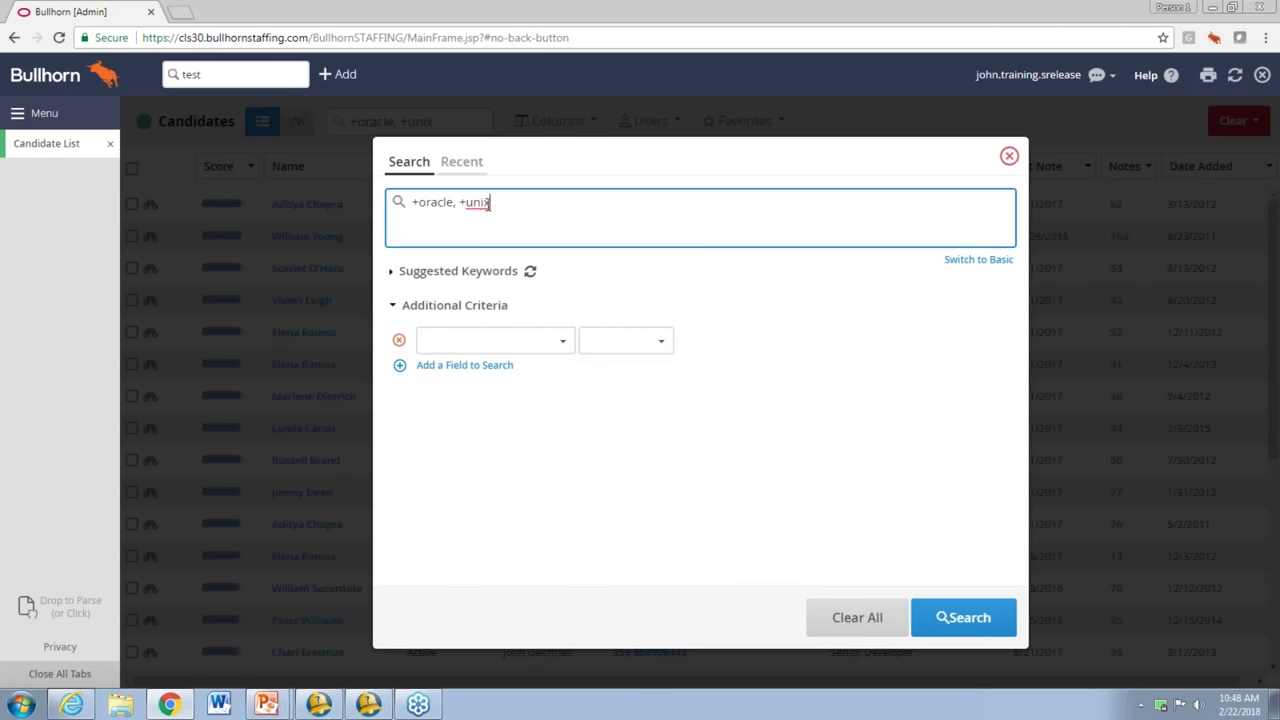
click(960, 630)
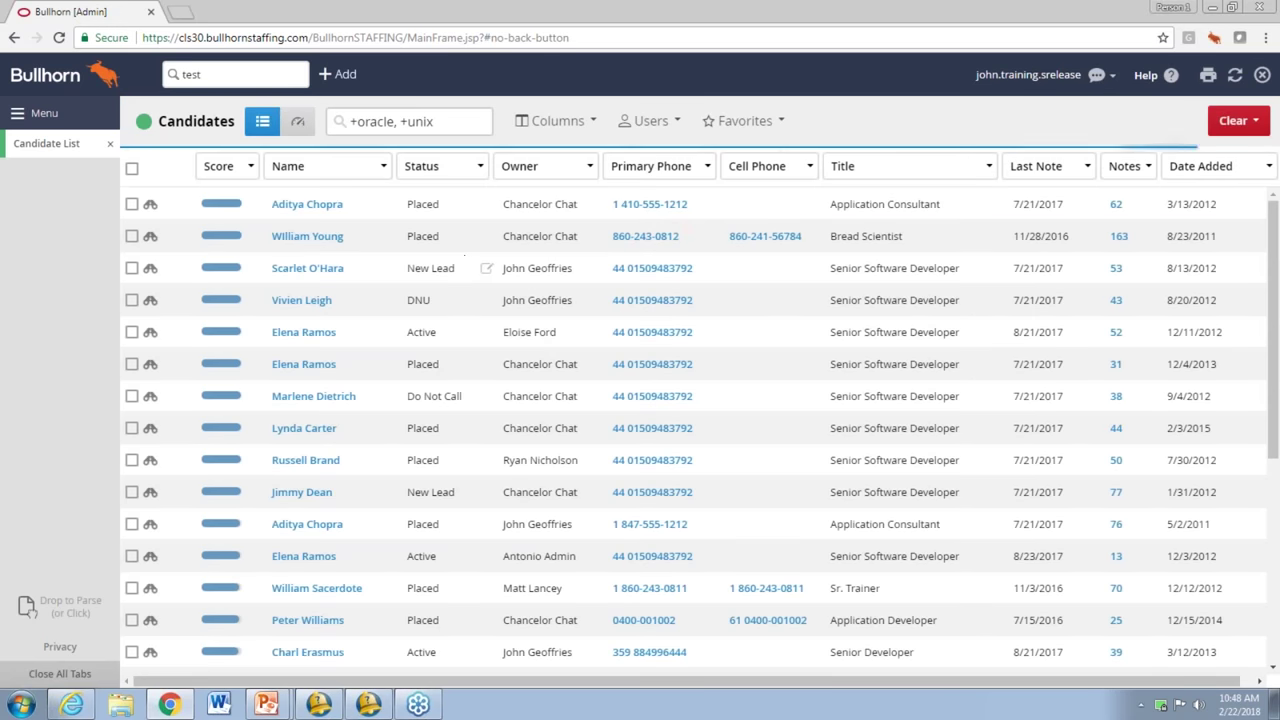
Rerun the recent oracle AND (unix OR linux) search, leaving four candidates.
click(449, 128)
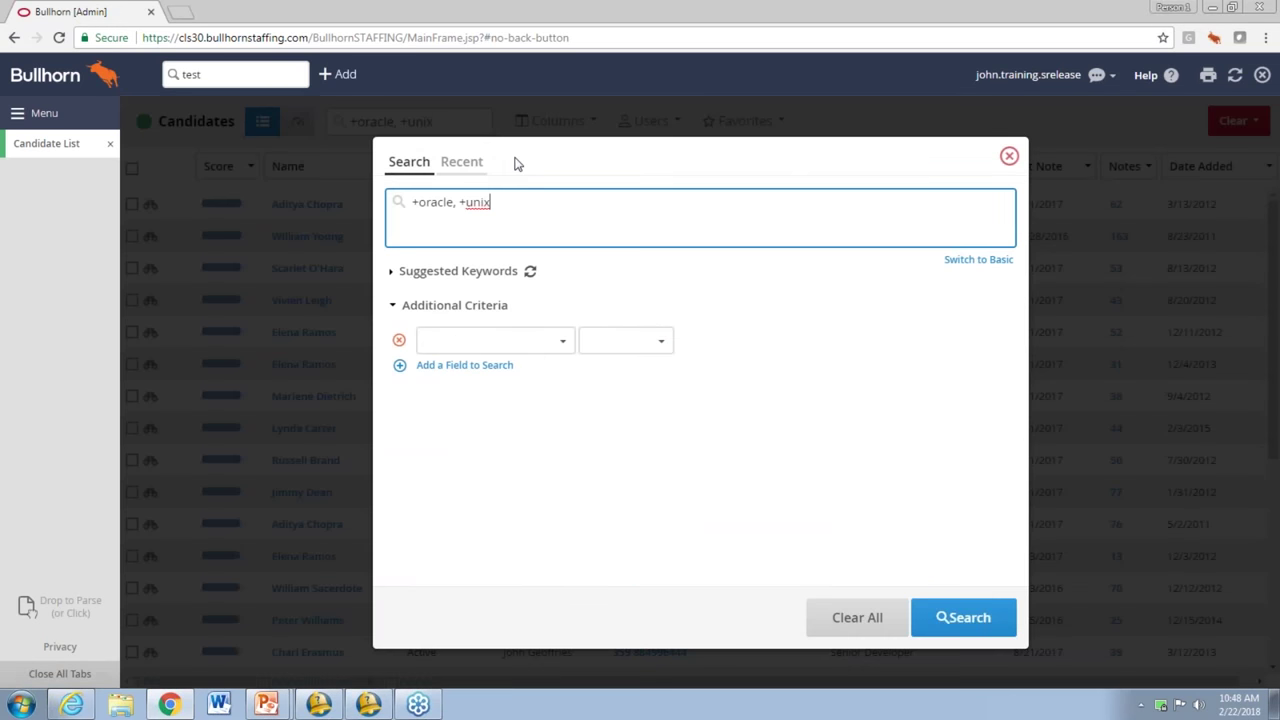
click(468, 163)
click(492, 246)
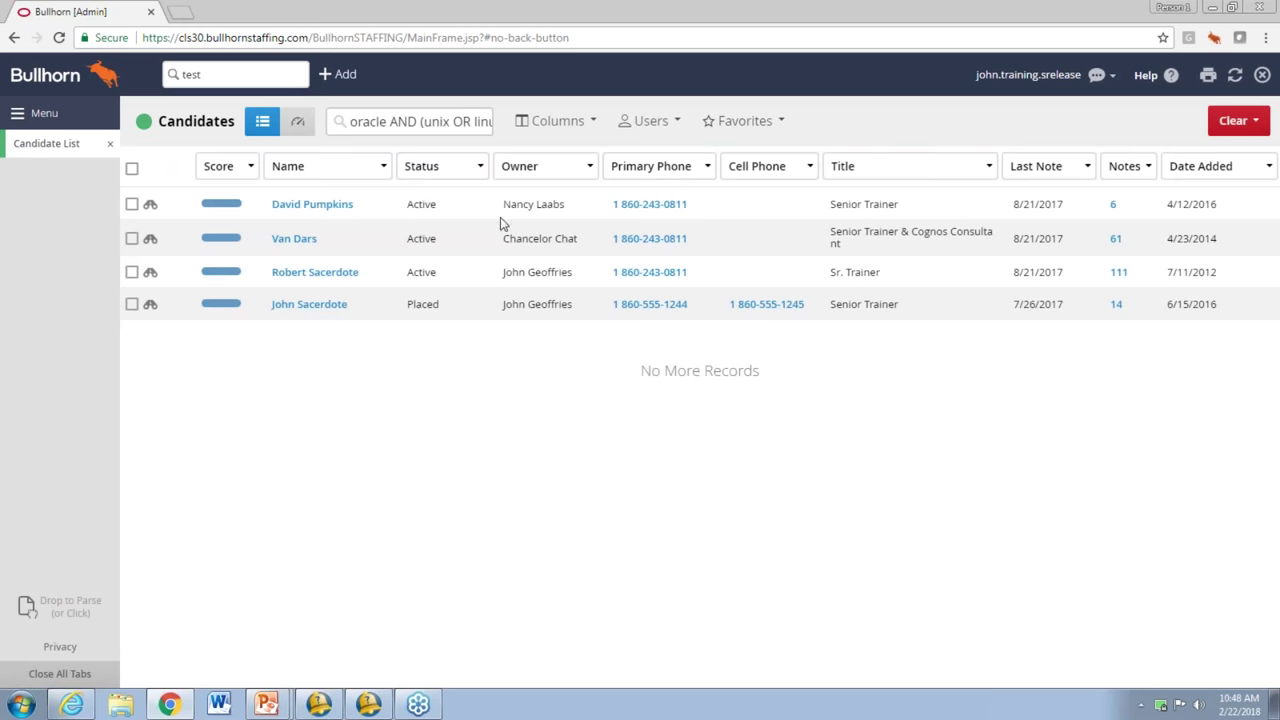
click(756, 128)
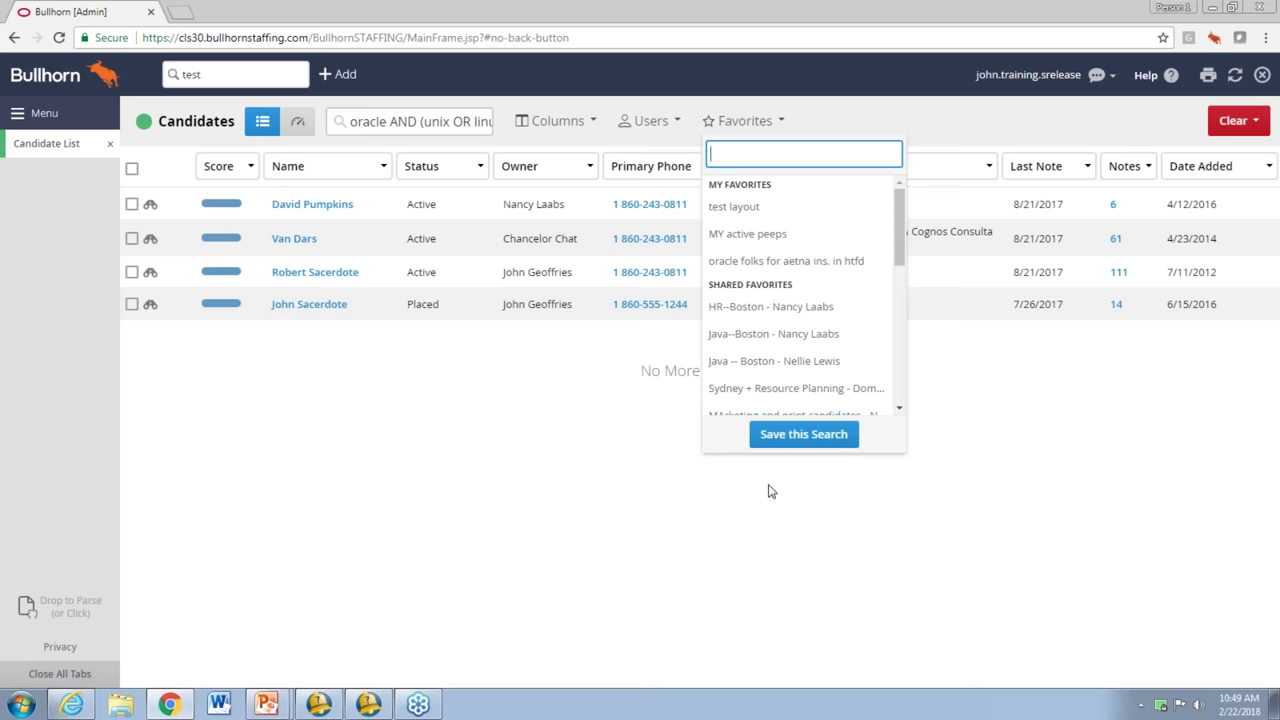
Close the Candidate List, open Internal Submissions, and clear all its filters.
click(109, 146)
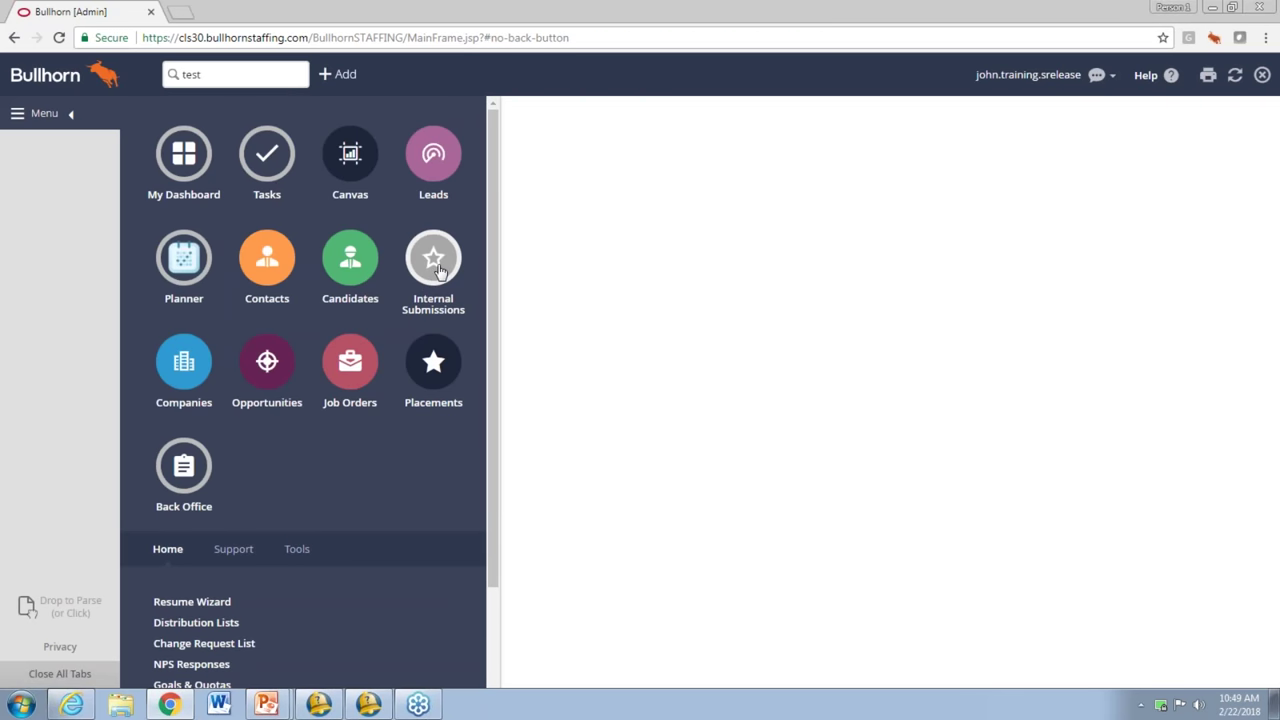
click(435, 262)
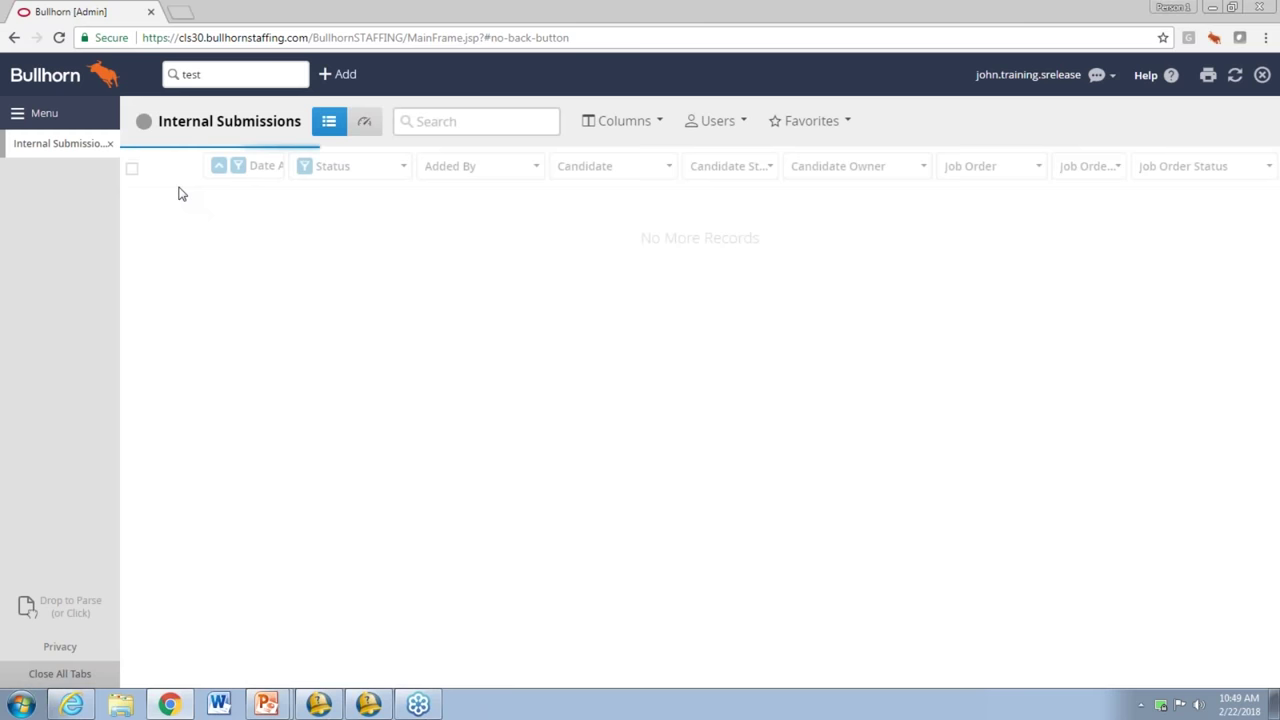
click(1233, 120)
click(1211, 200)
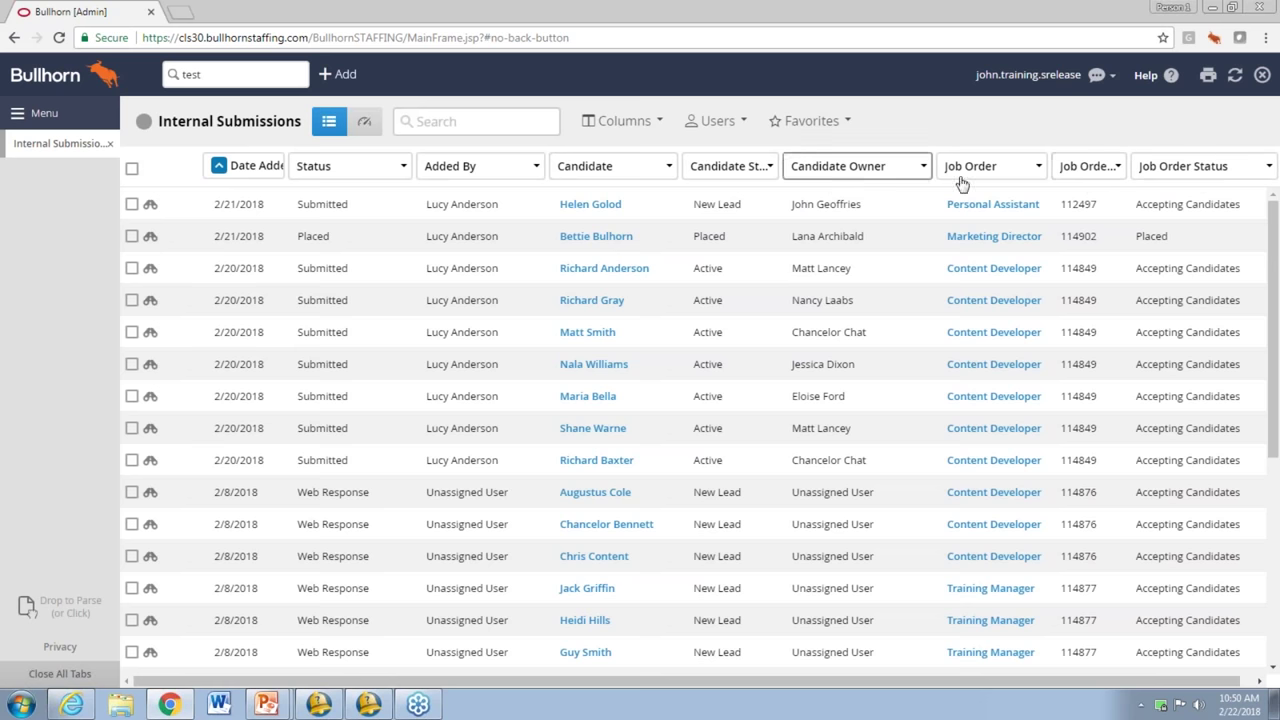
click(728, 125)
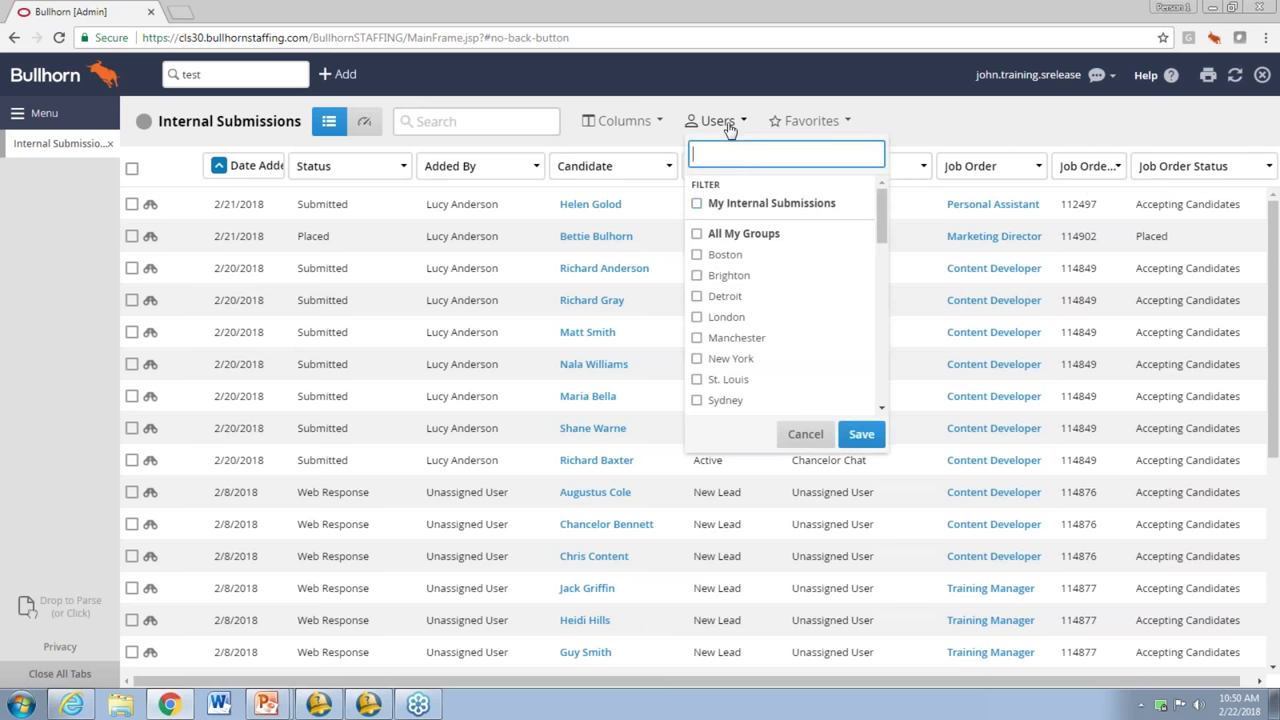
click(938, 116)
click(939, 116)
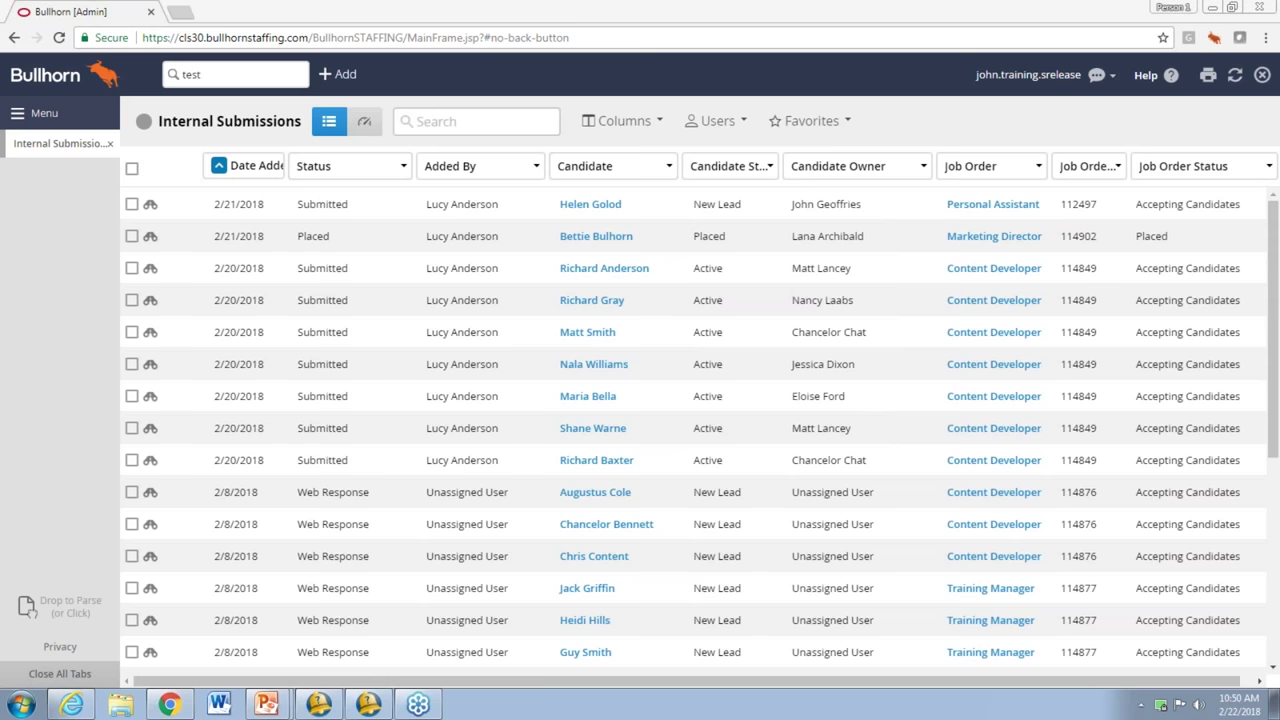
mouse_move(262, 140)
mouse_down()
mouse_move(268, 190)
mouse_move(243, 143)
mouse_move(381, 145)
mouse_move(290, 179)
mouse_up()
mouse_move(506, 158)
mouse_down()
mouse_move(460, 146)
mouse_move(537, 149)
mouse_move(480, 140)
mouse_up()
mouse_move(840, 145)
mouse_down()
mouse_move(788, 134)
mouse_move(948, 150)
mouse_move(852, 142)
mouse_up()
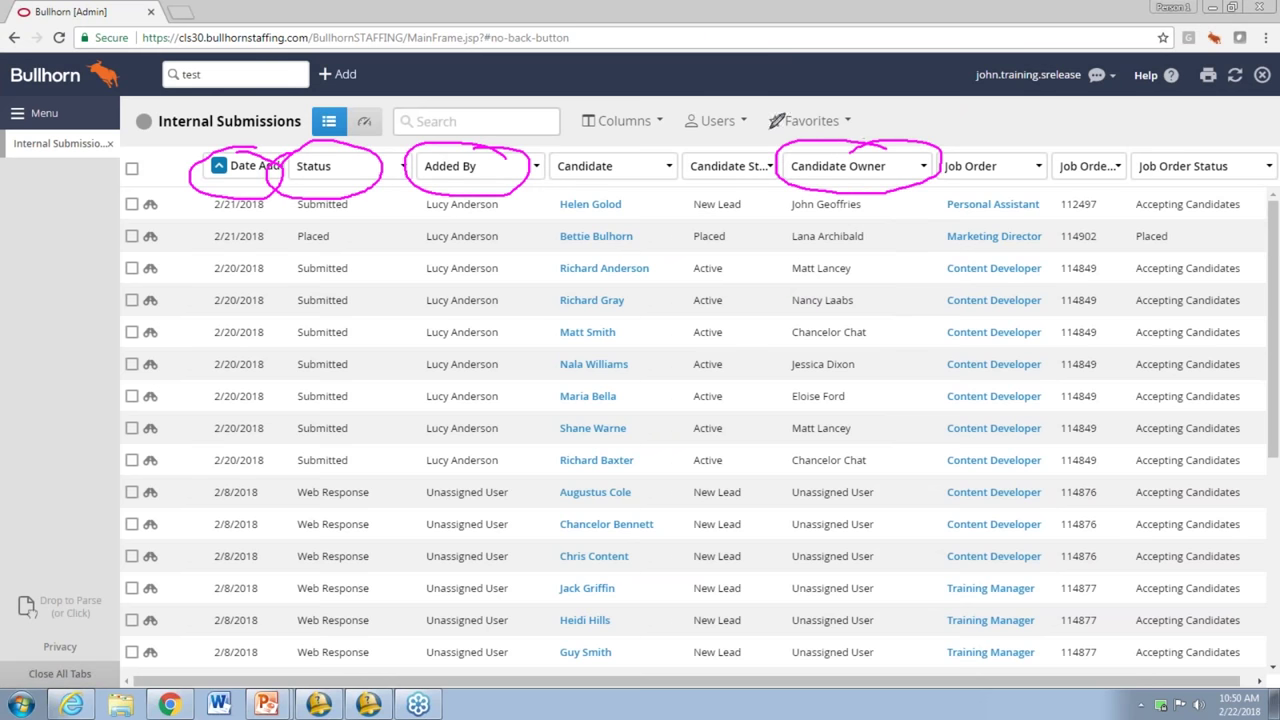
drag(740, 98, 728, 122)
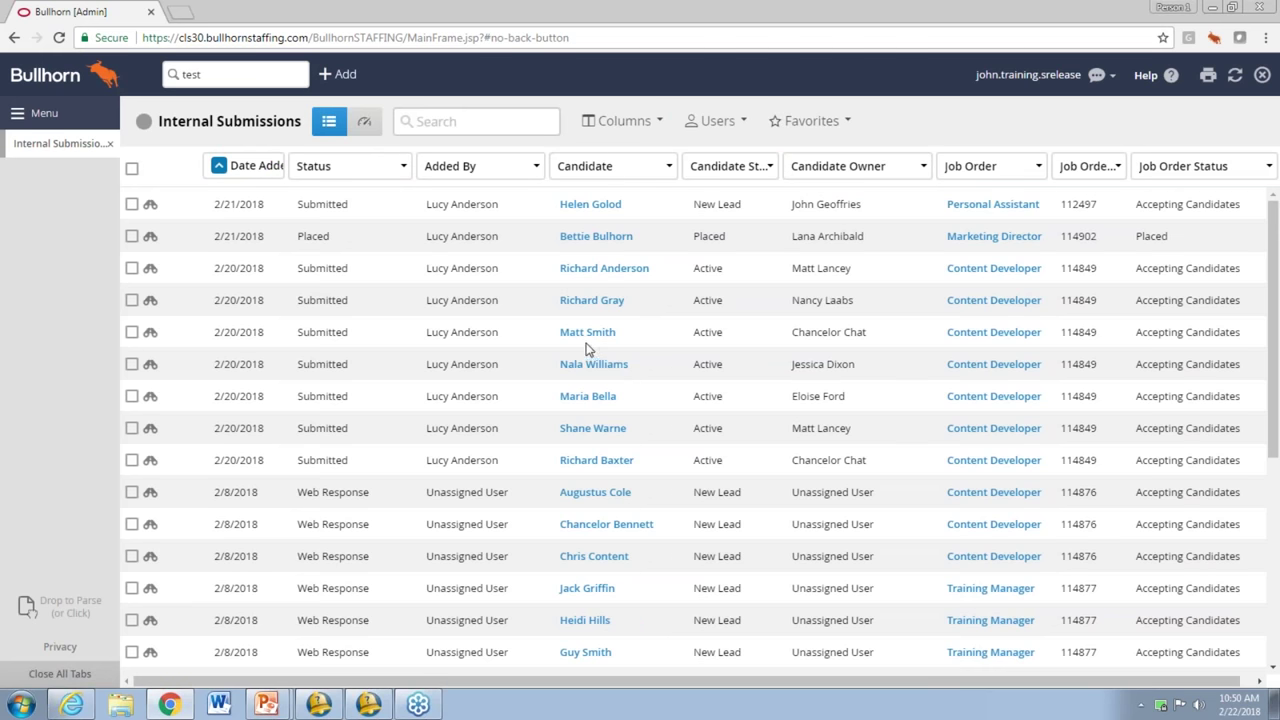
Apply the applied-candidates favorite to list six Web Response submissions, cancelling any status change.
click(800, 121)
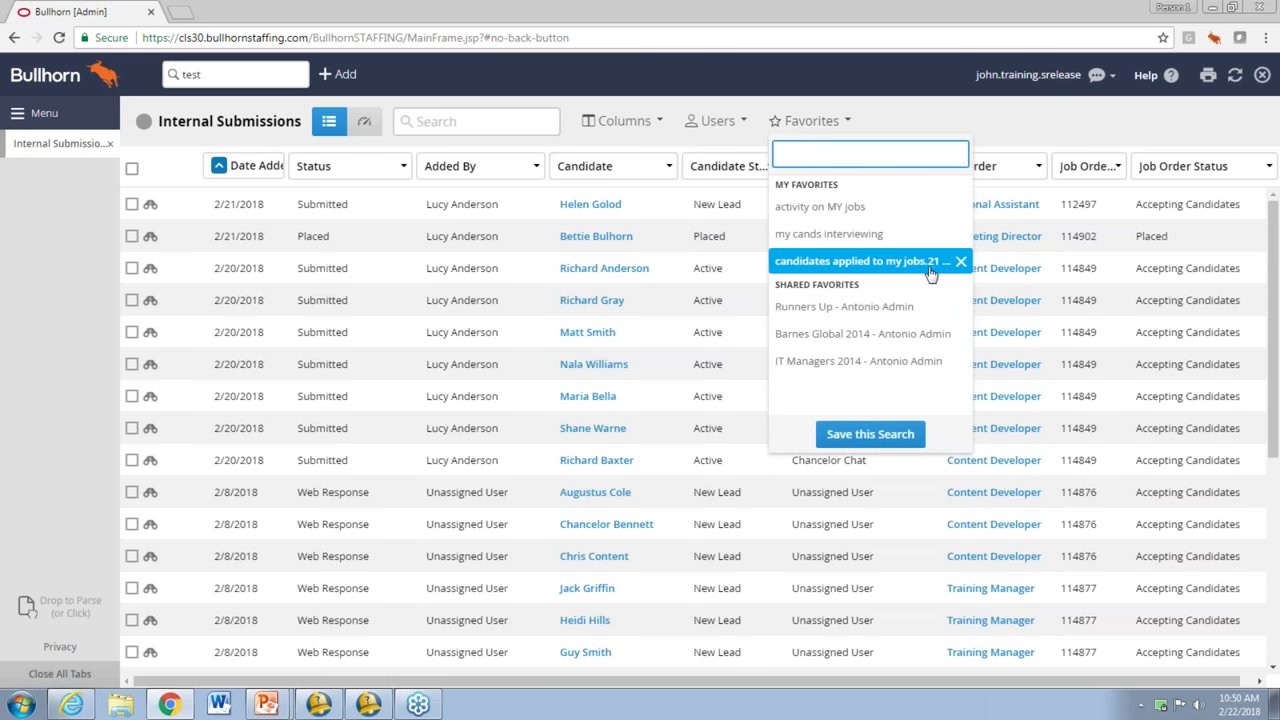
click(860, 261)
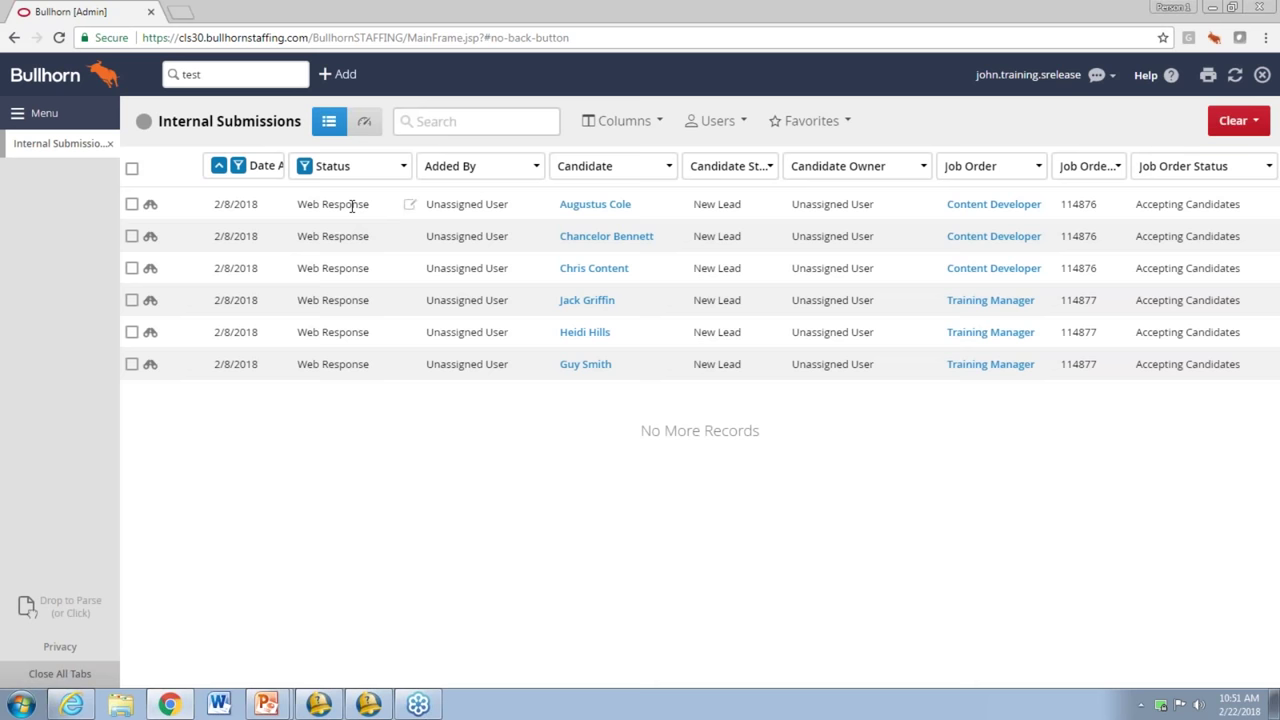
click(410, 205)
click(650, 268)
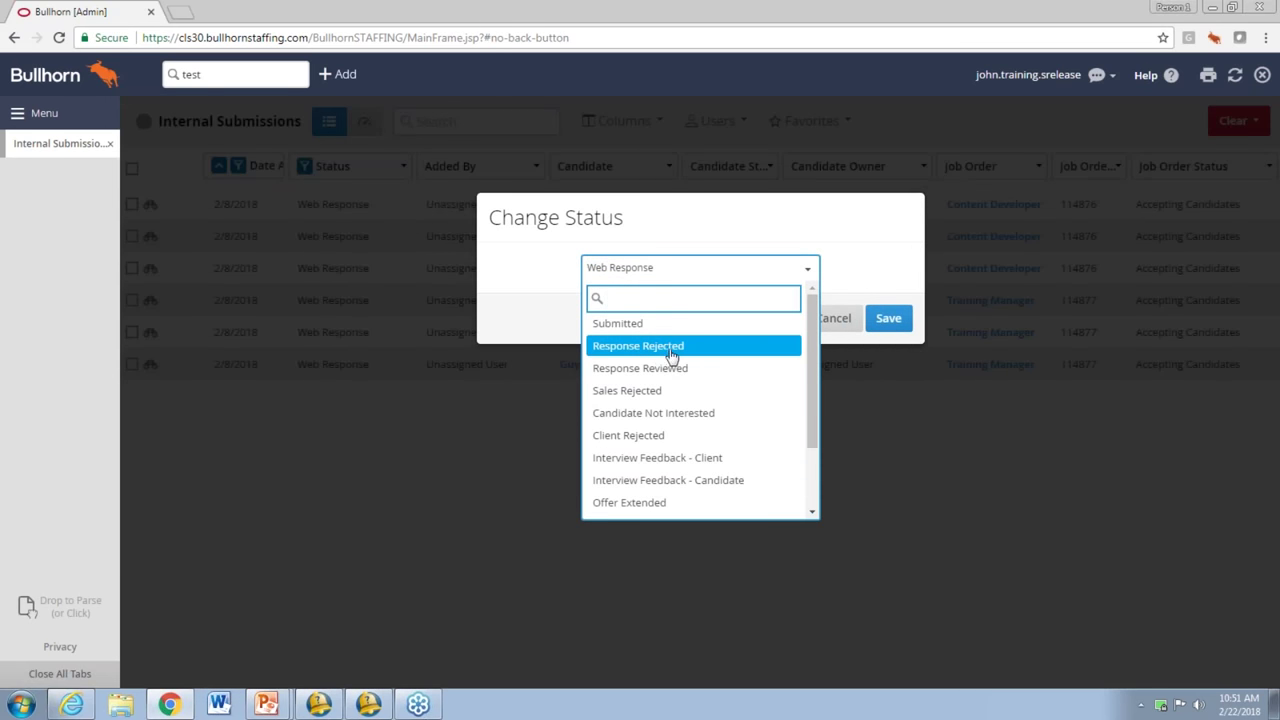
click(836, 322)
click(836, 322)
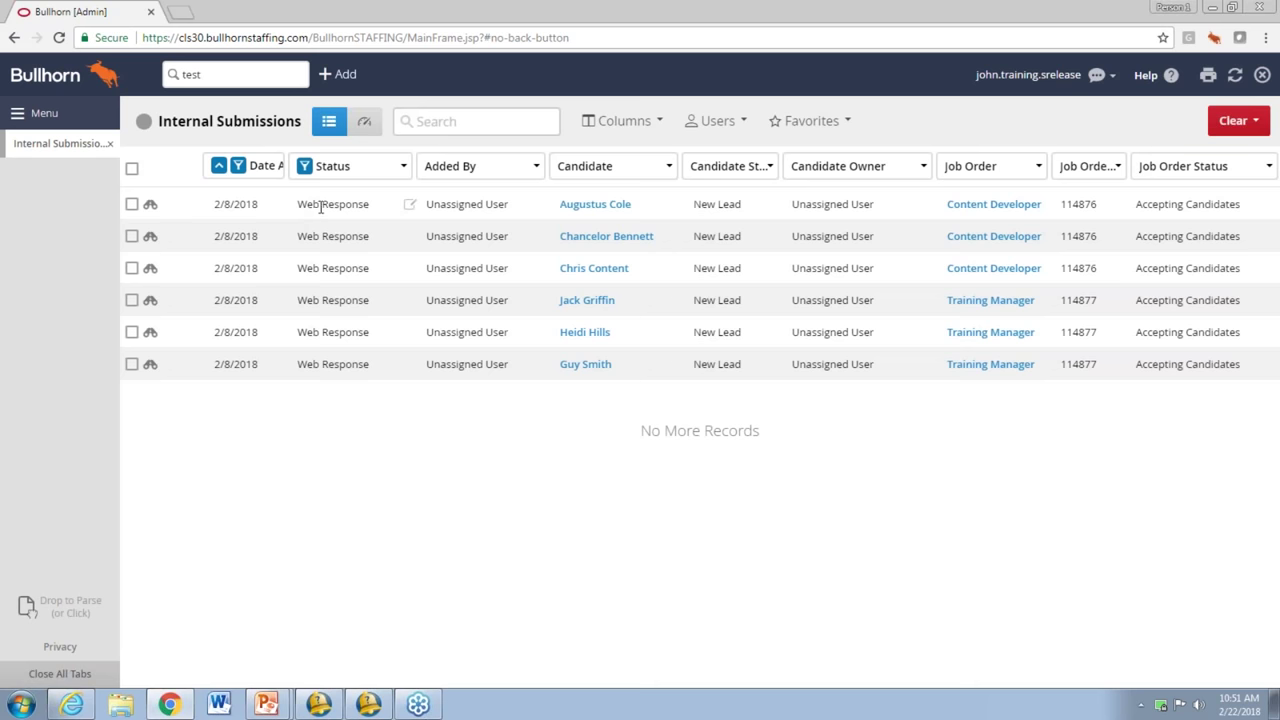
click(410, 208)
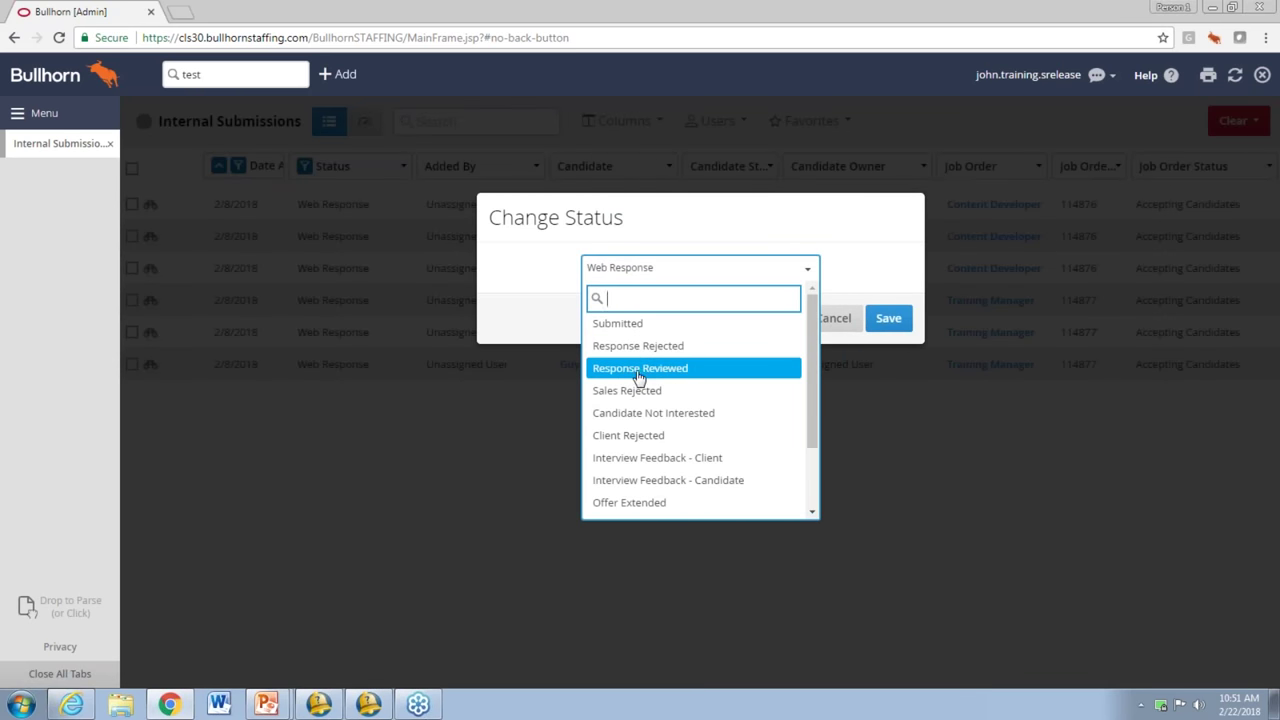
click(843, 328)
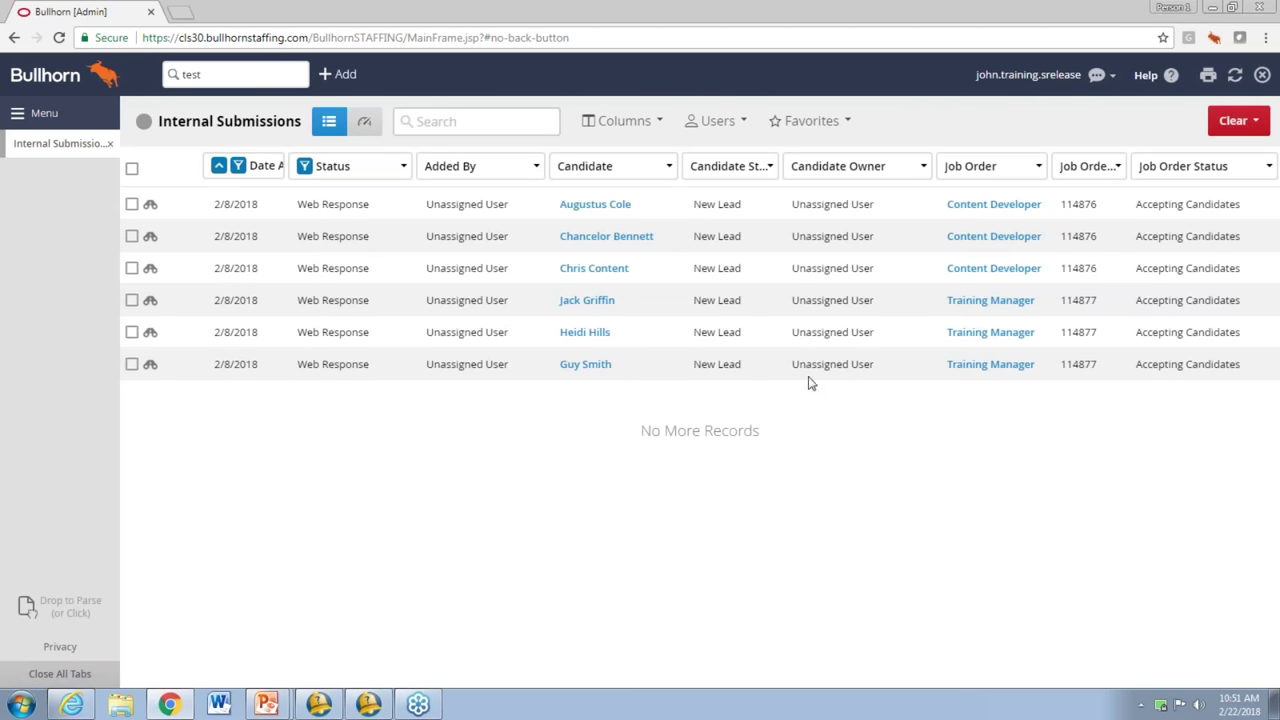
Rerun 'my cands interviewing', review its Status column filter, then load the 'activity on MY jobs' favorite.
click(822, 122)
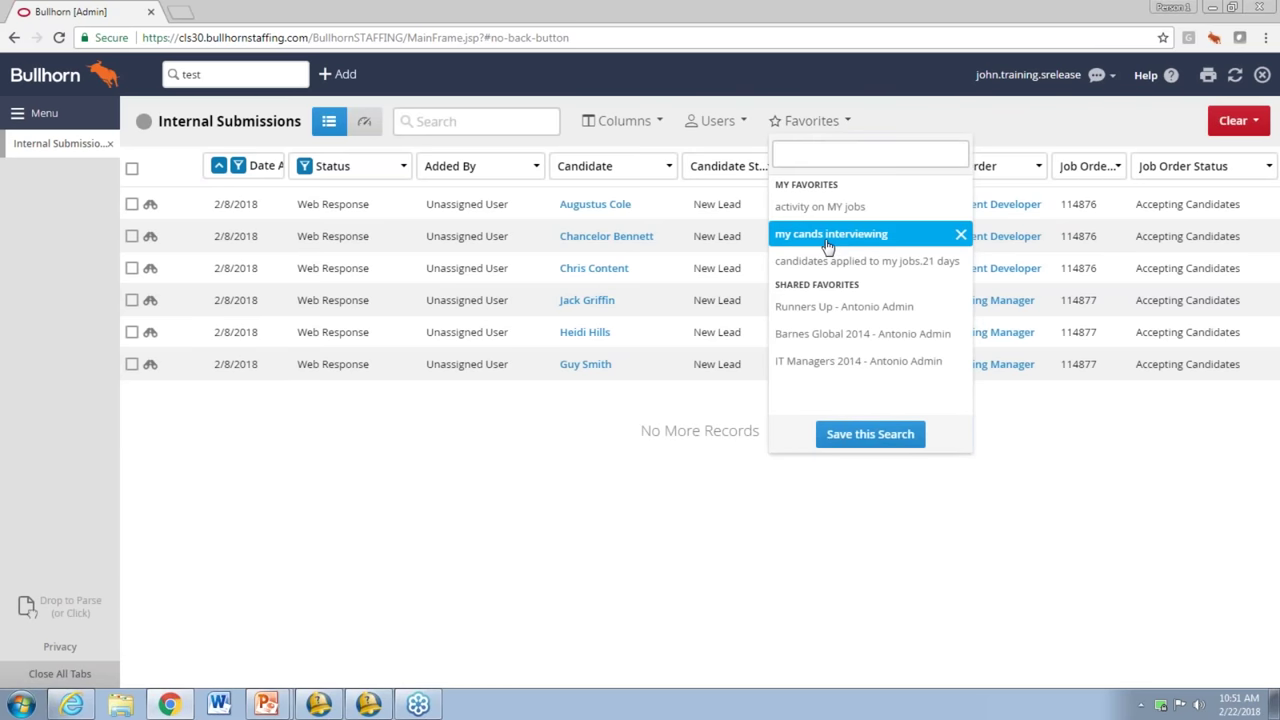
click(827, 246)
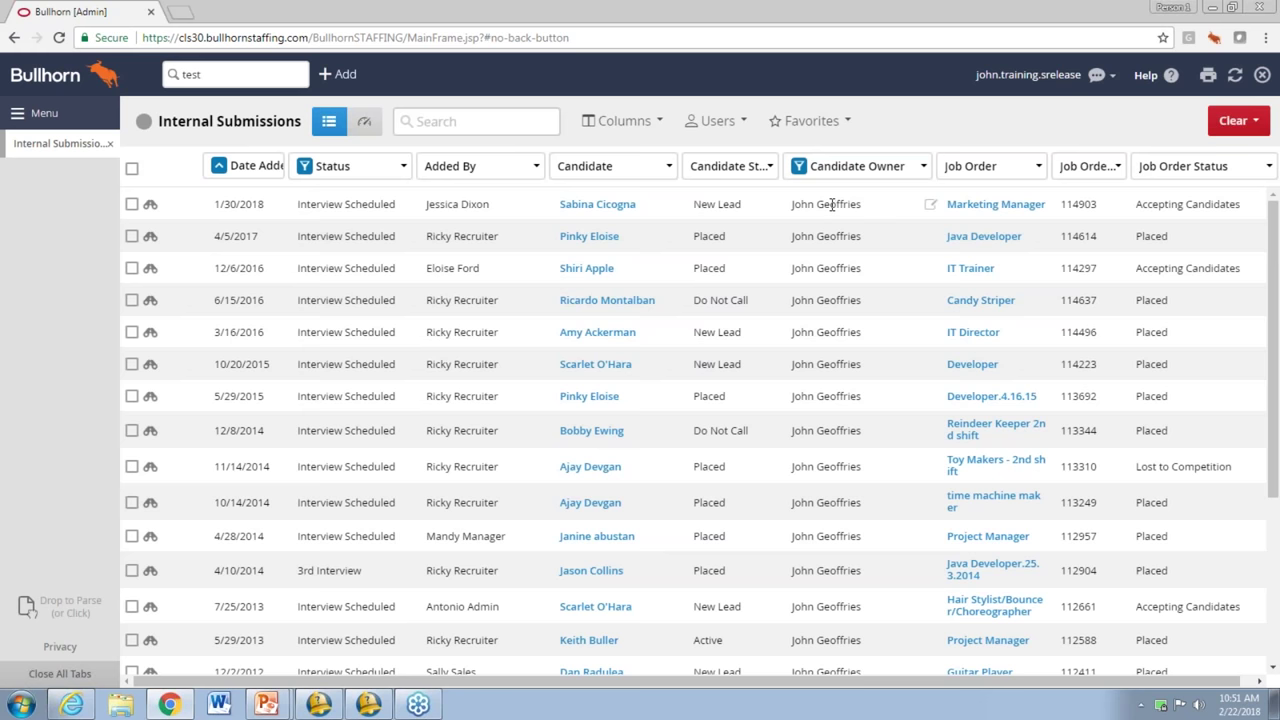
click(360, 172)
scroll(330, 322, down, 2)
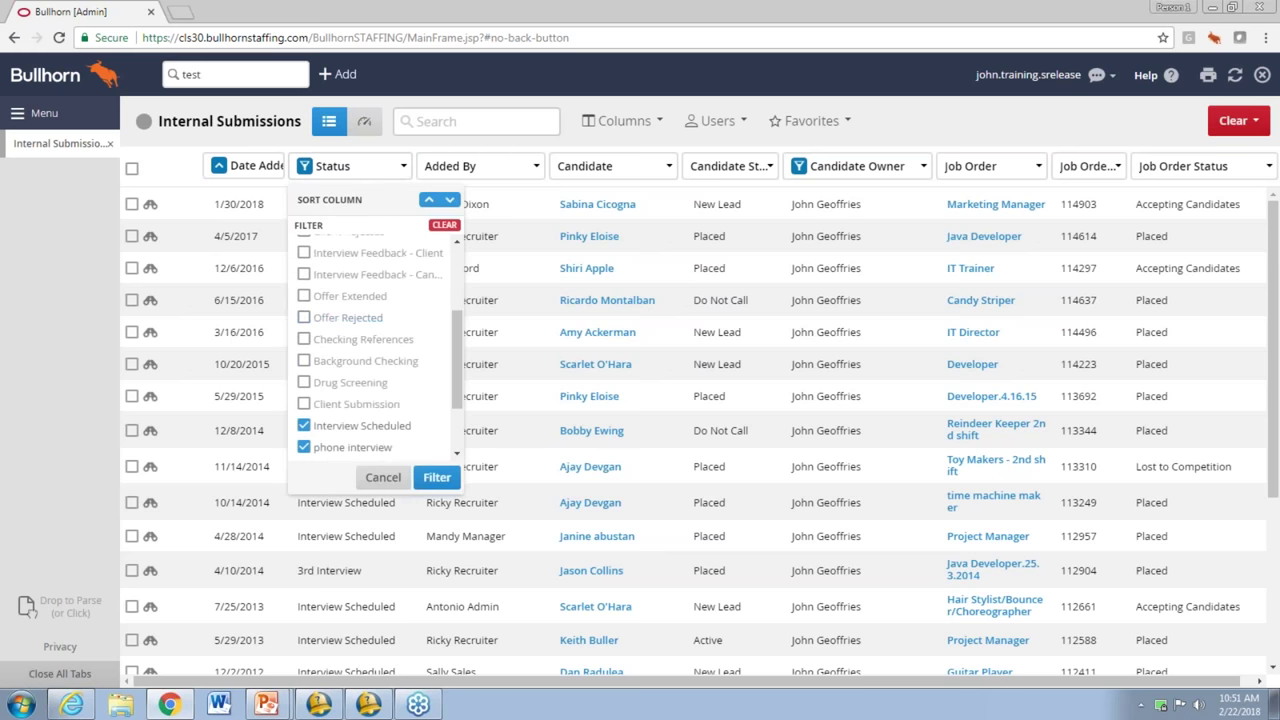
scroll(330, 350, down, 2)
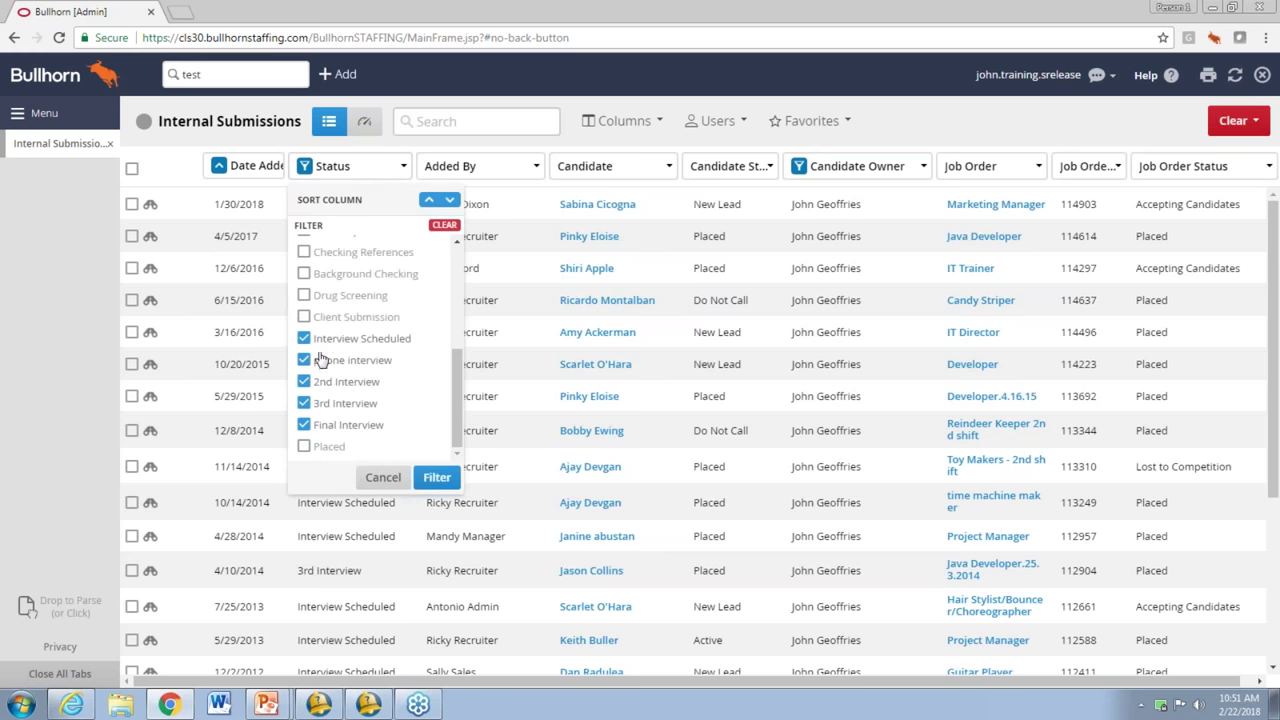
click(907, 140)
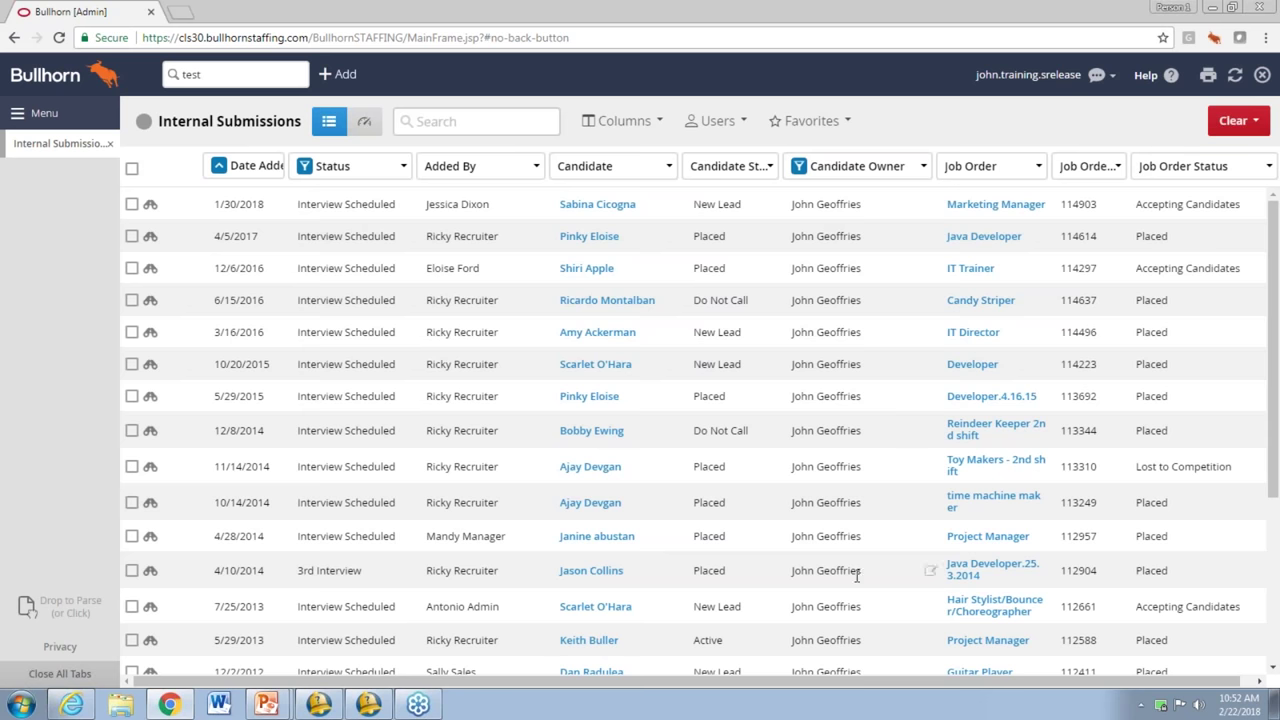
click(826, 124)
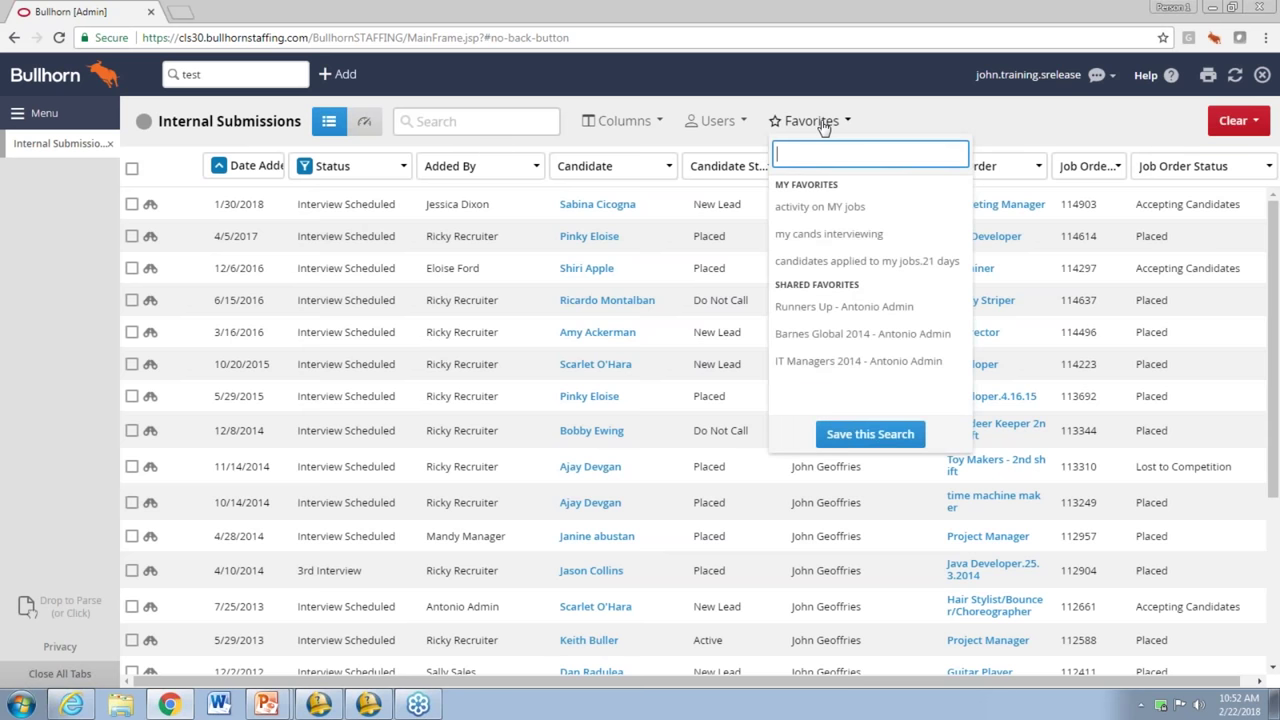
click(843, 208)
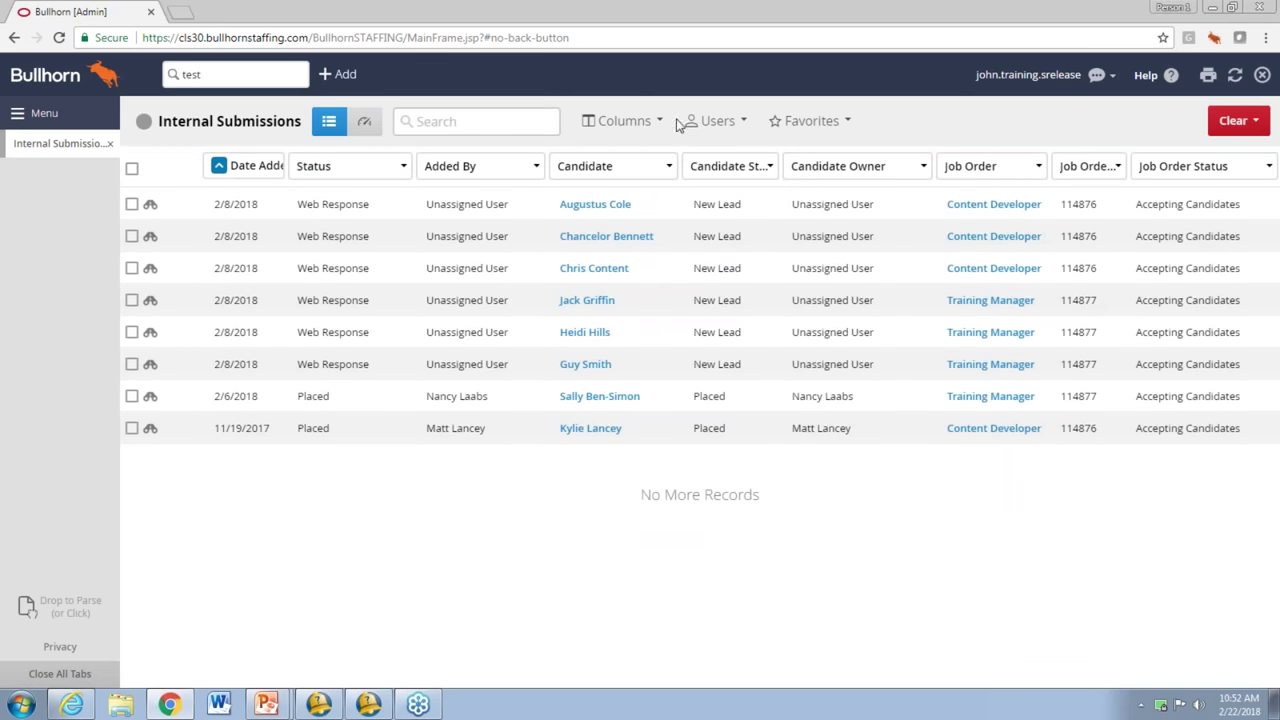
Look over the users filter and the Date Added column options on the current list.
click(724, 123)
click(930, 148)
click(262, 166)
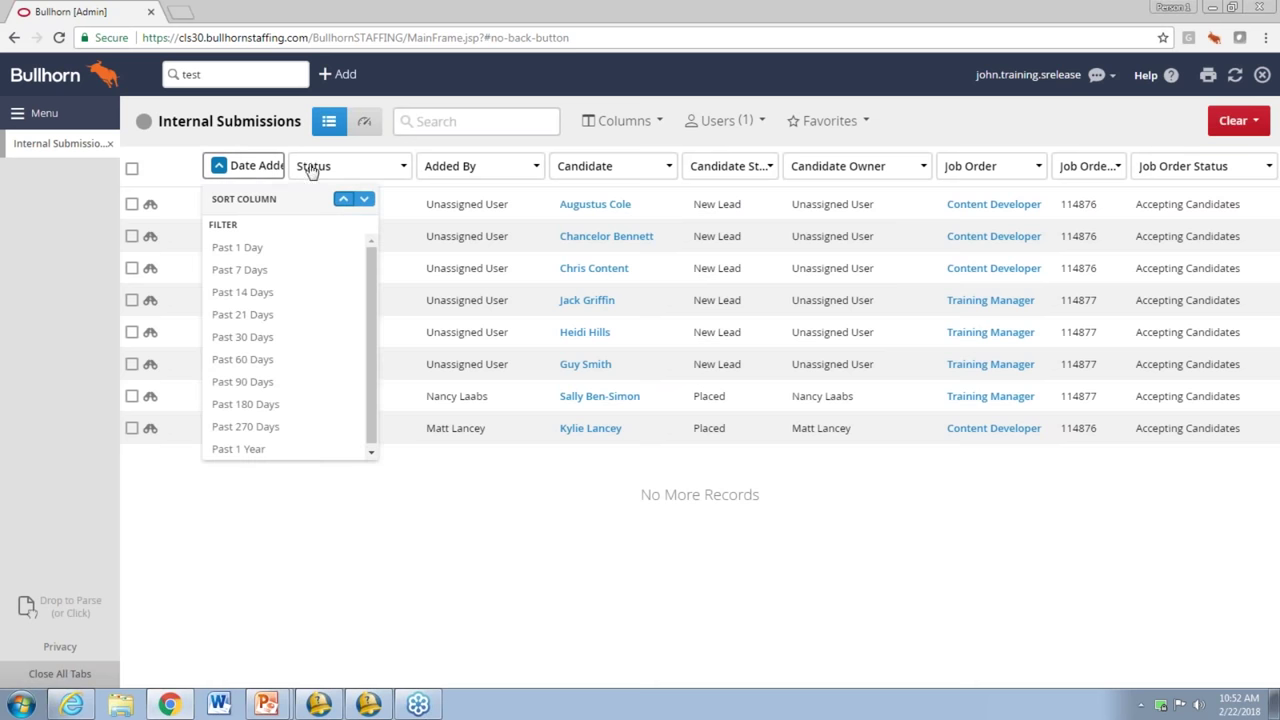
Load 'candidates applied to my jobs' and narrow Date Added to the past 1 day.
click(829, 121)
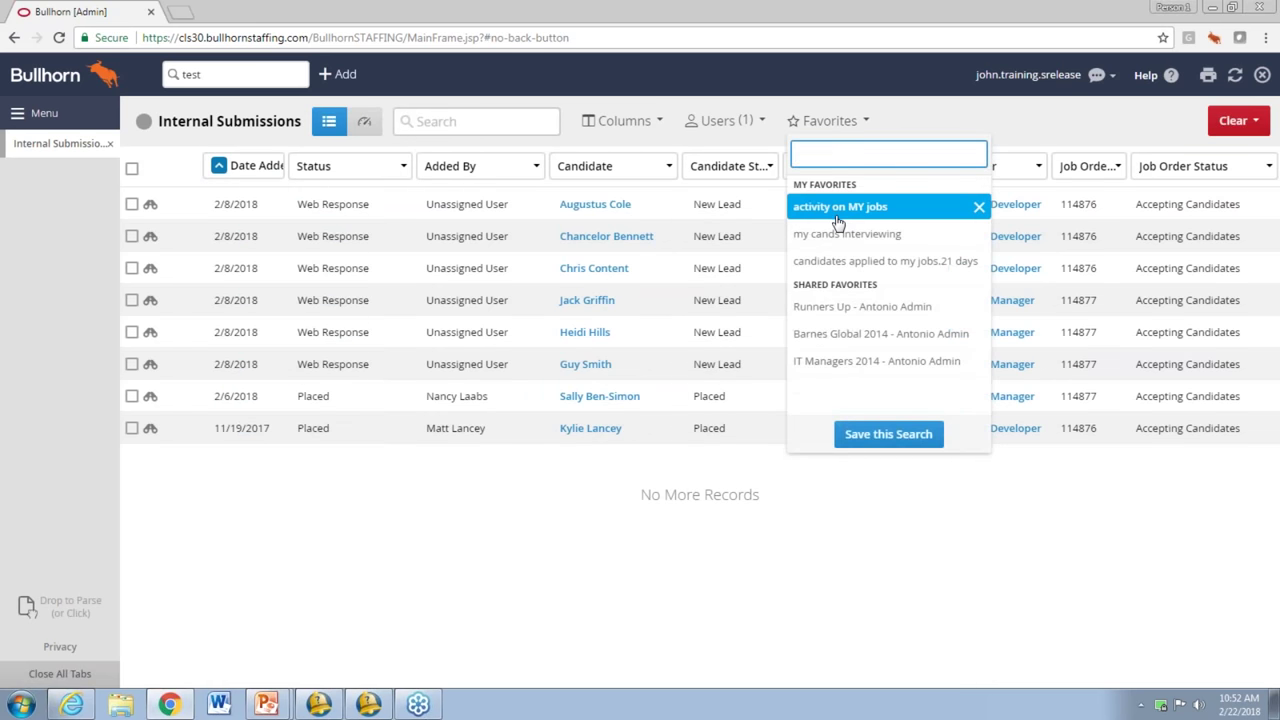
click(866, 264)
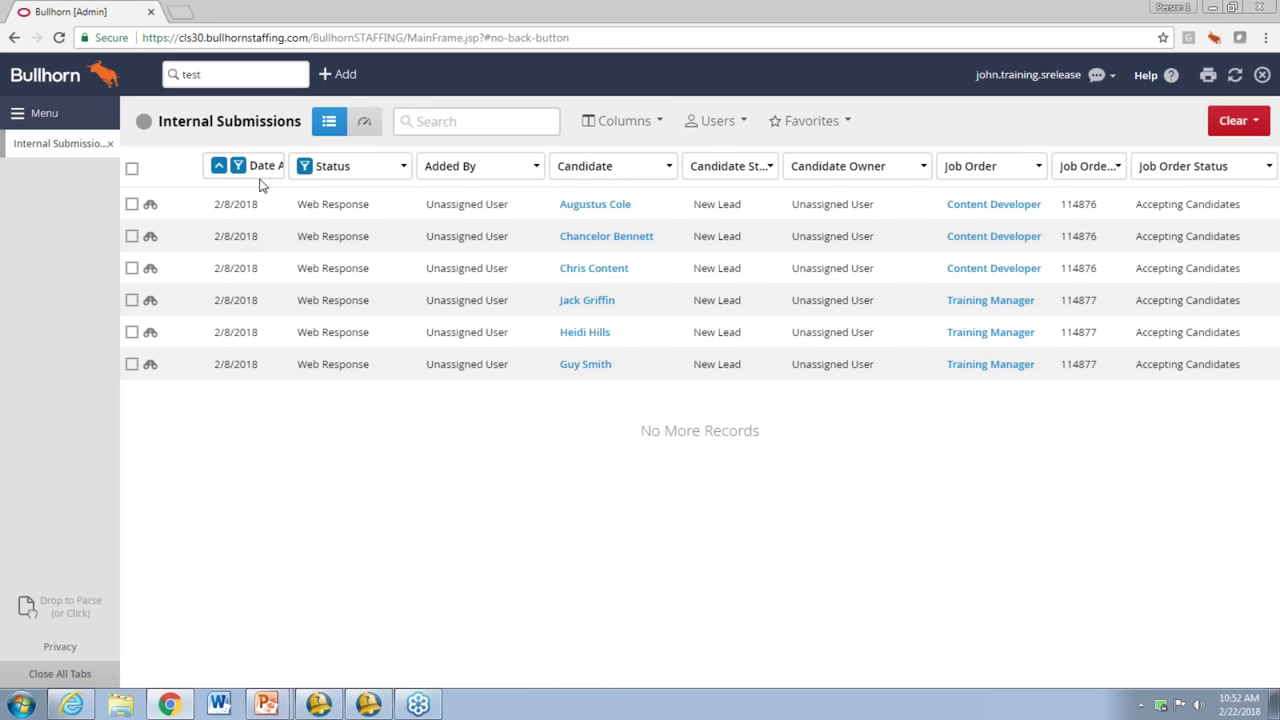
click(265, 176)
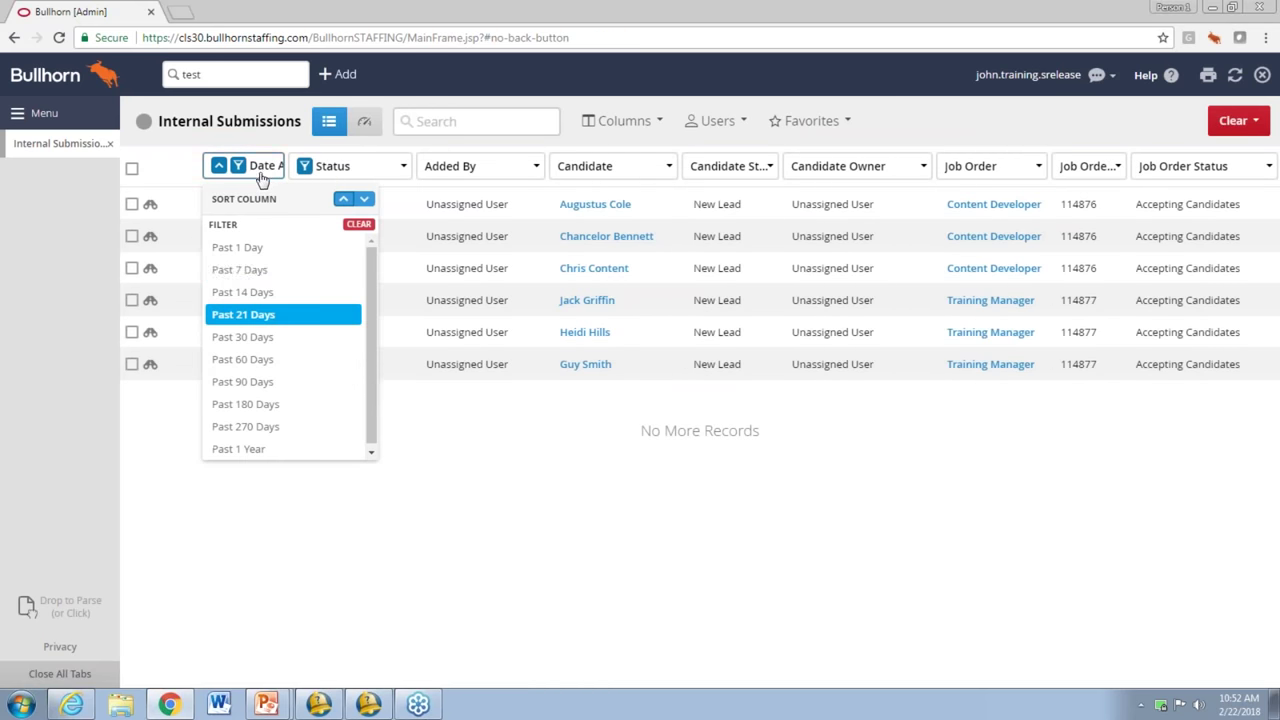
click(240, 250)
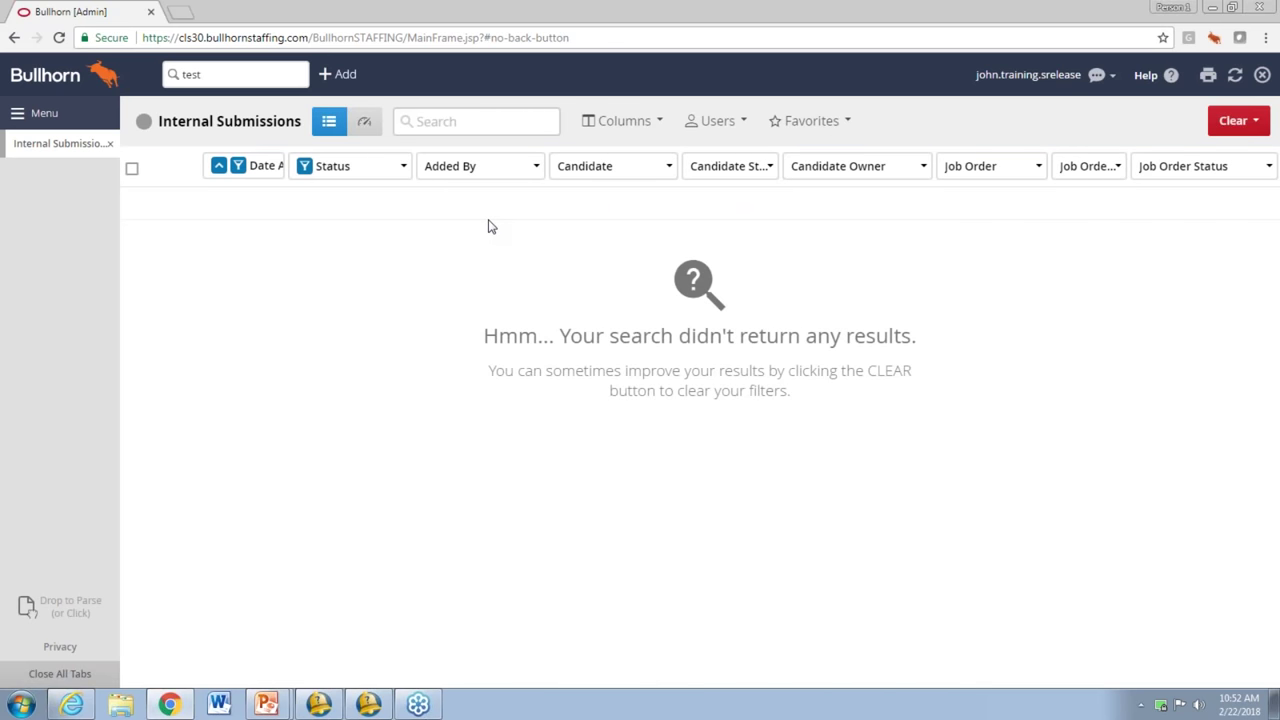
Save the search as private favorite 'my apps within 24 hours', then clear all filters.
click(818, 121)
click(870, 434)
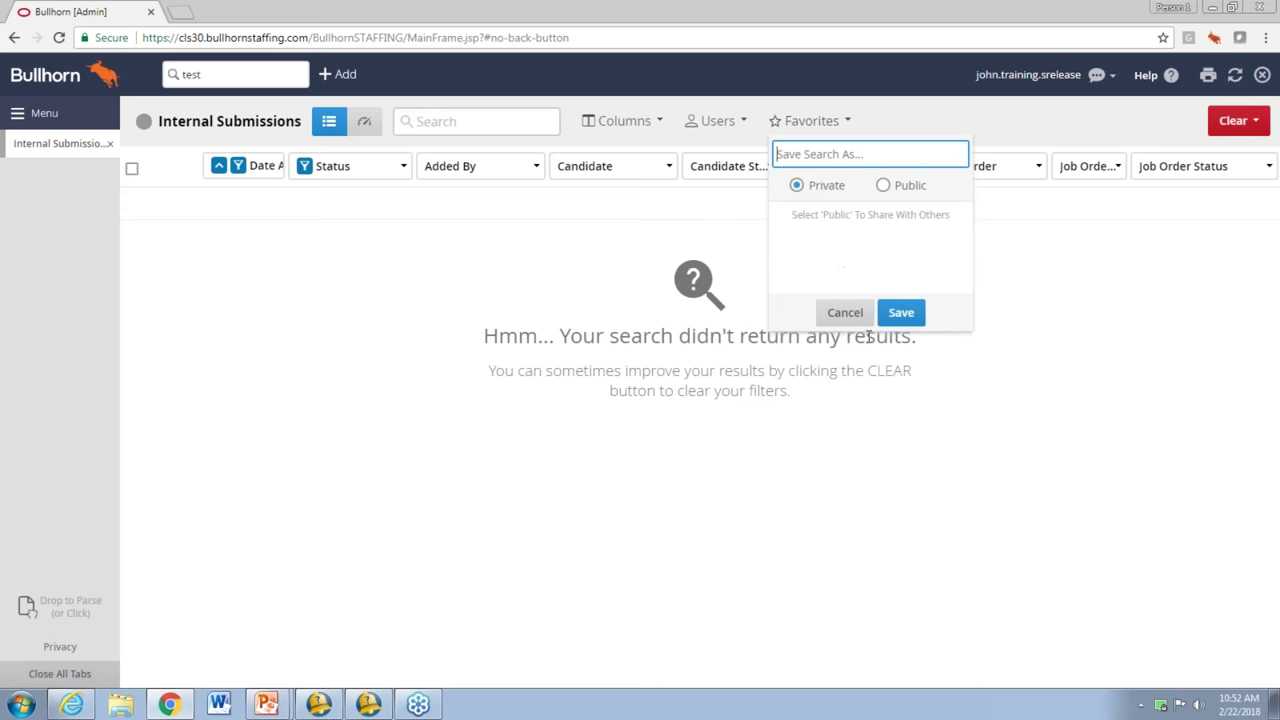
text(my apps with)
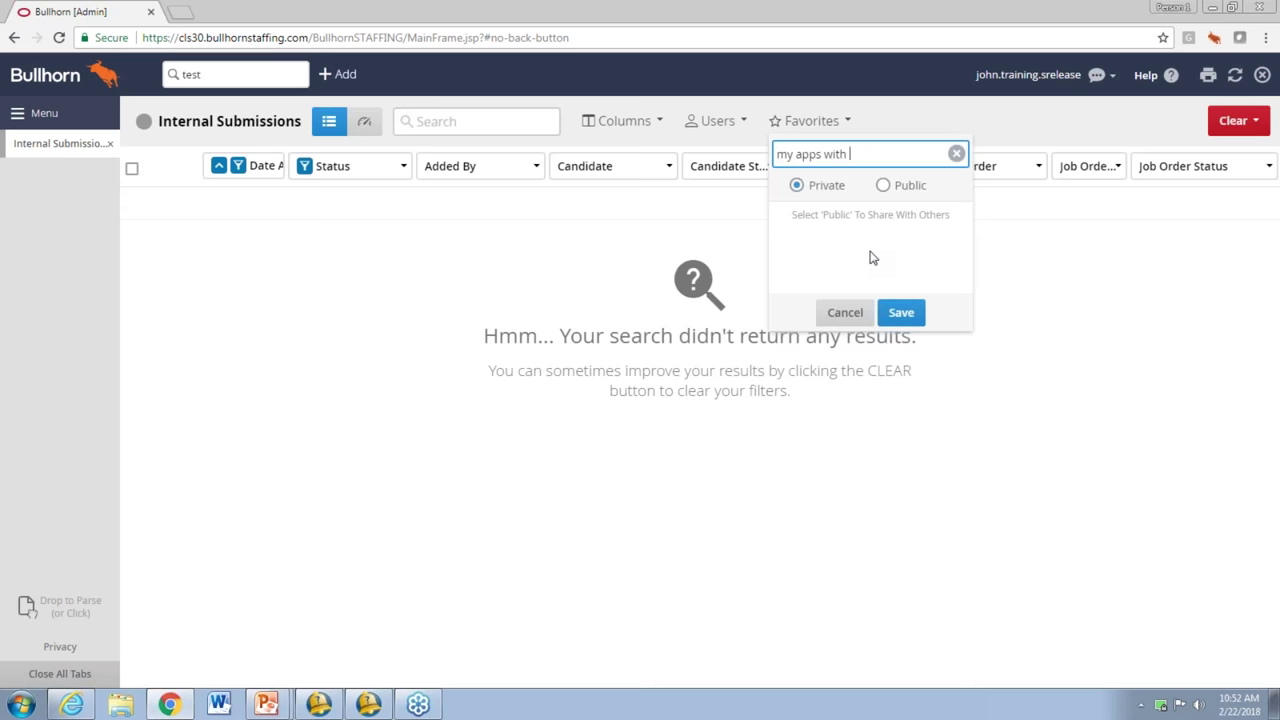
text(in 24 hours)
click(901, 314)
click(1236, 120)
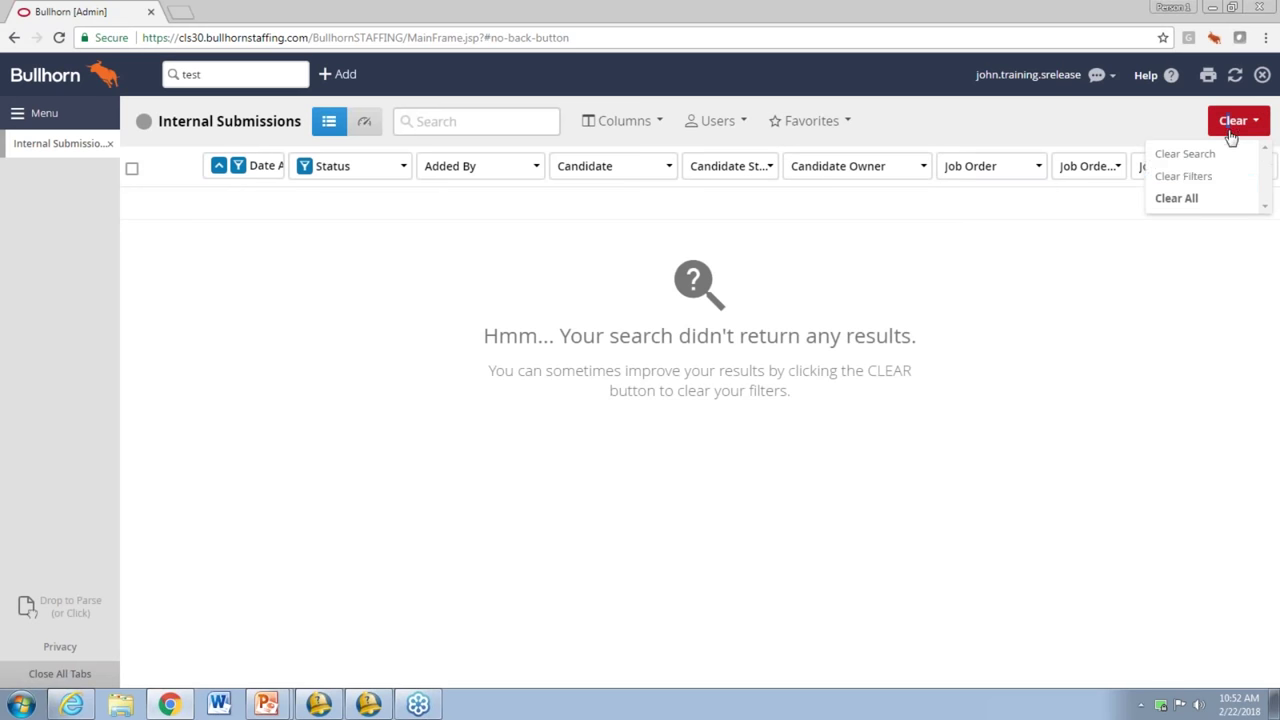
click(1190, 198)
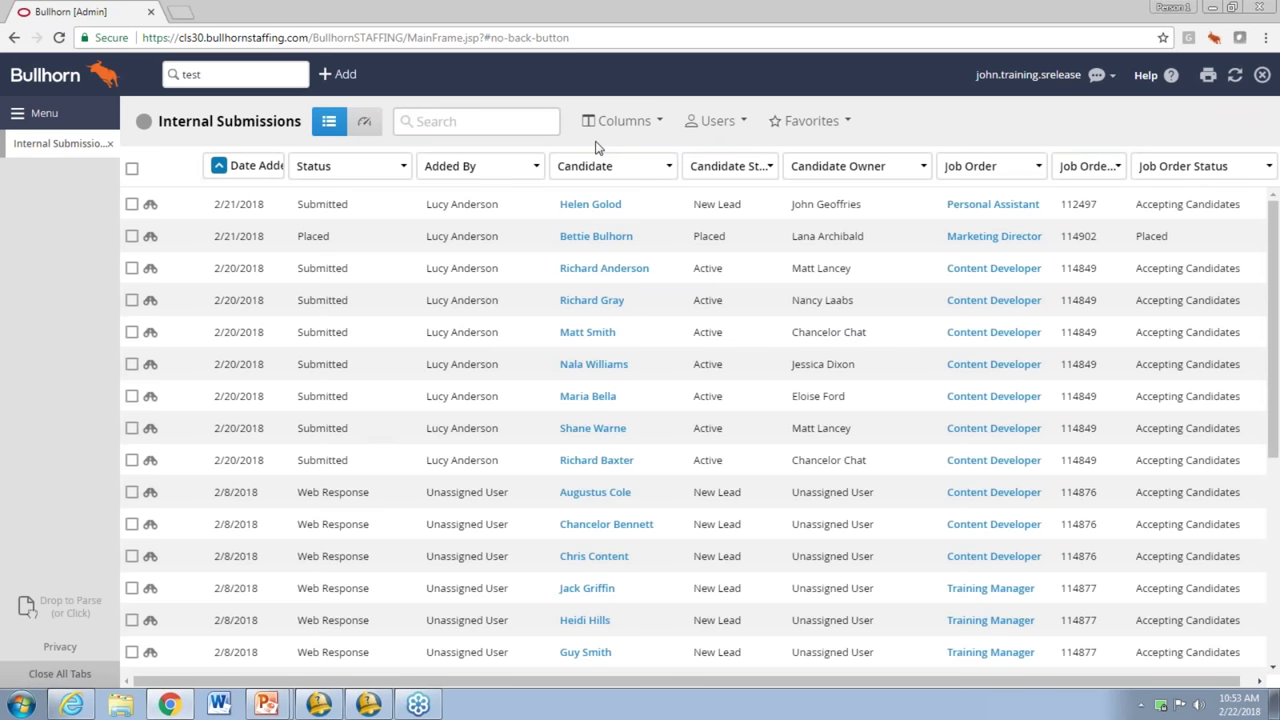
Rerun the 'my apps within 24 hours' favorite, then reload 'candidates applied to my jobs'.
click(808, 122)
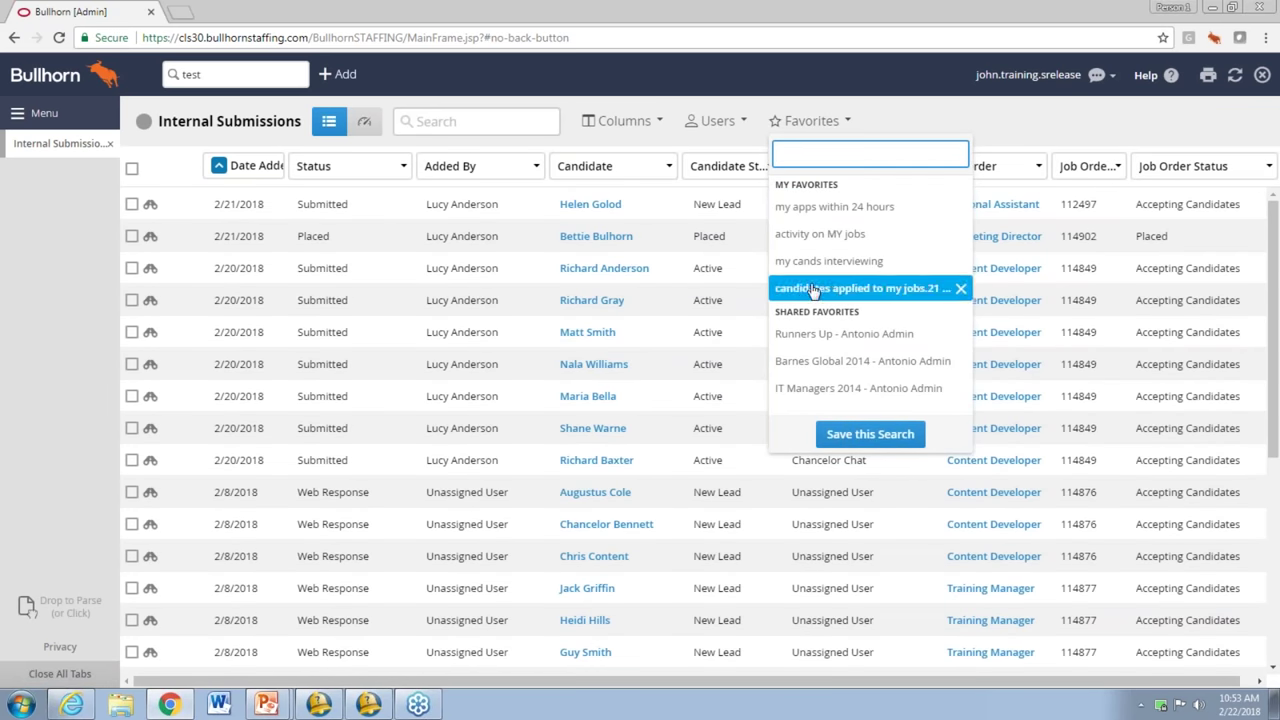
click(855, 210)
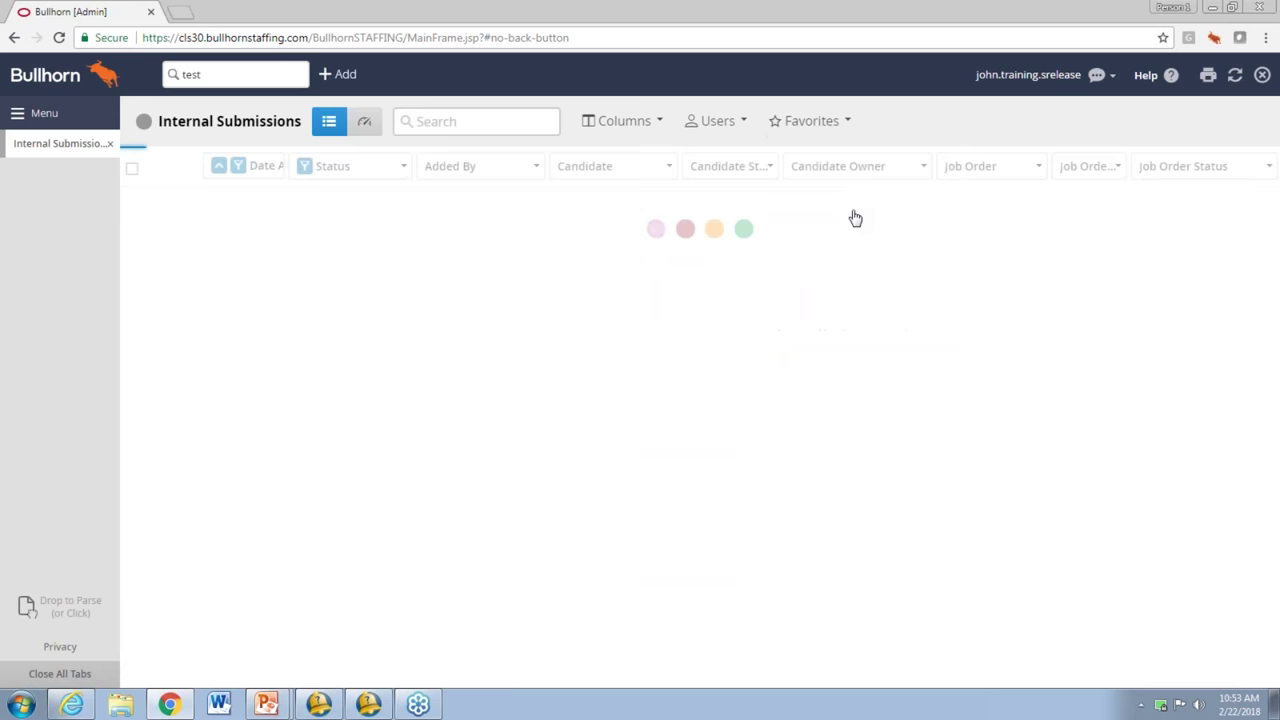
click(811, 124)
click(842, 290)
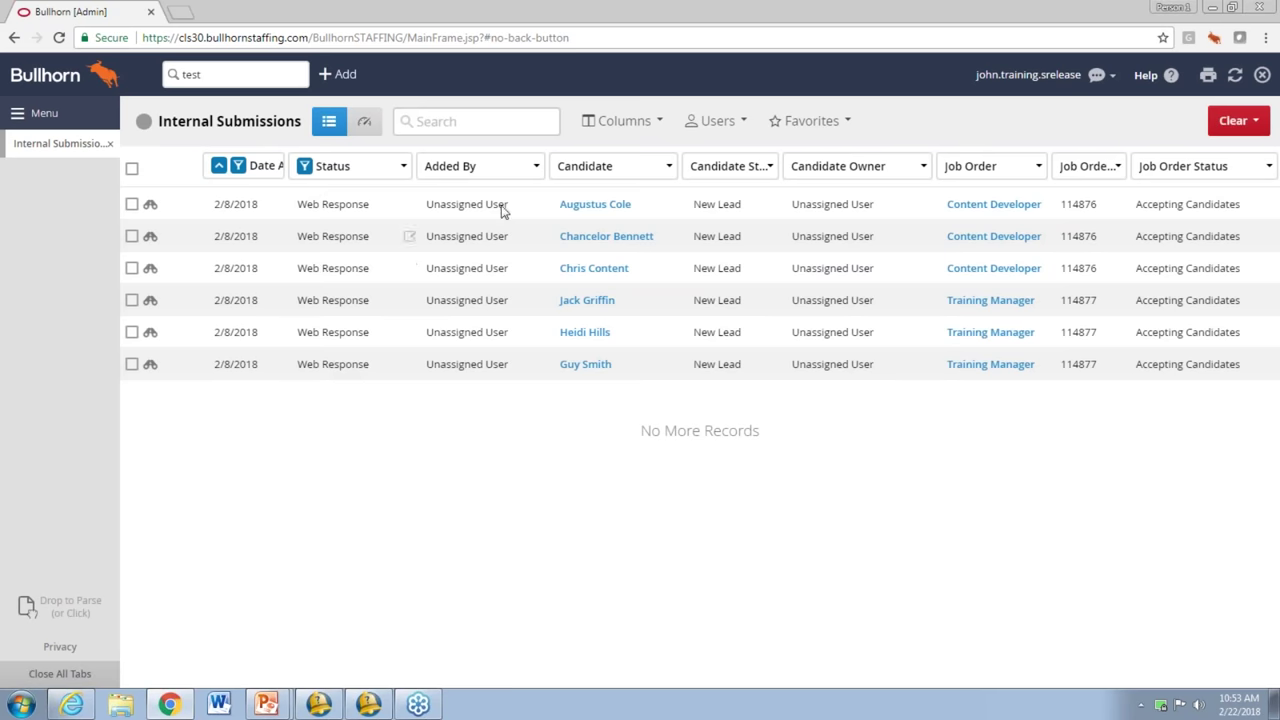
Select the first three submissions and bring up bulk actions for them.
click(131, 204)
click(131, 236)
click(131, 268)
click(1224, 120)
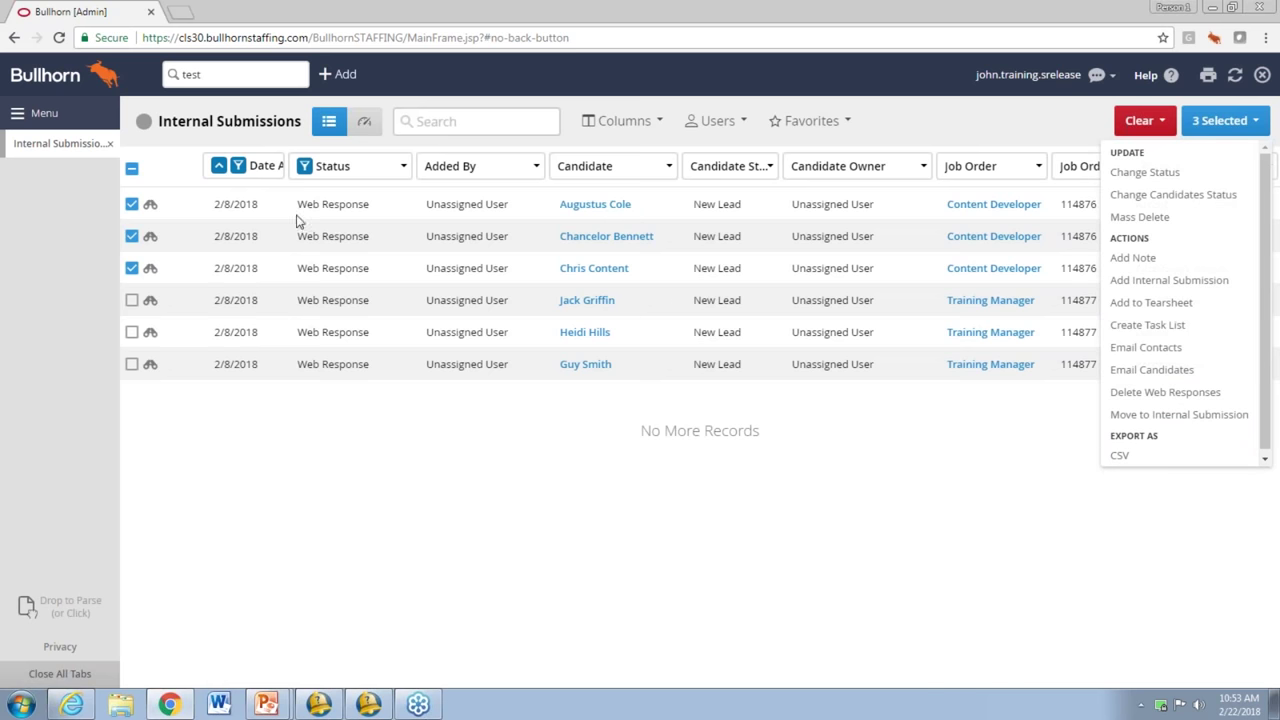
click(146, 268)
click(131, 236)
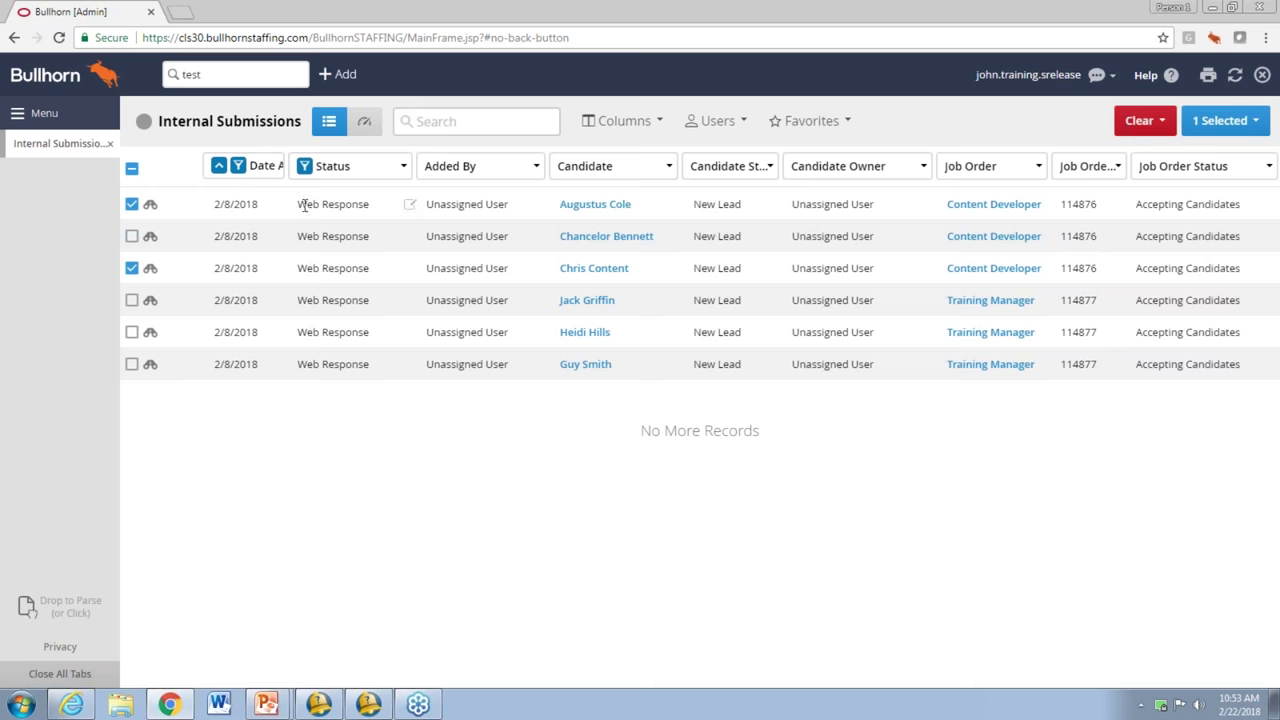
click(410, 206)
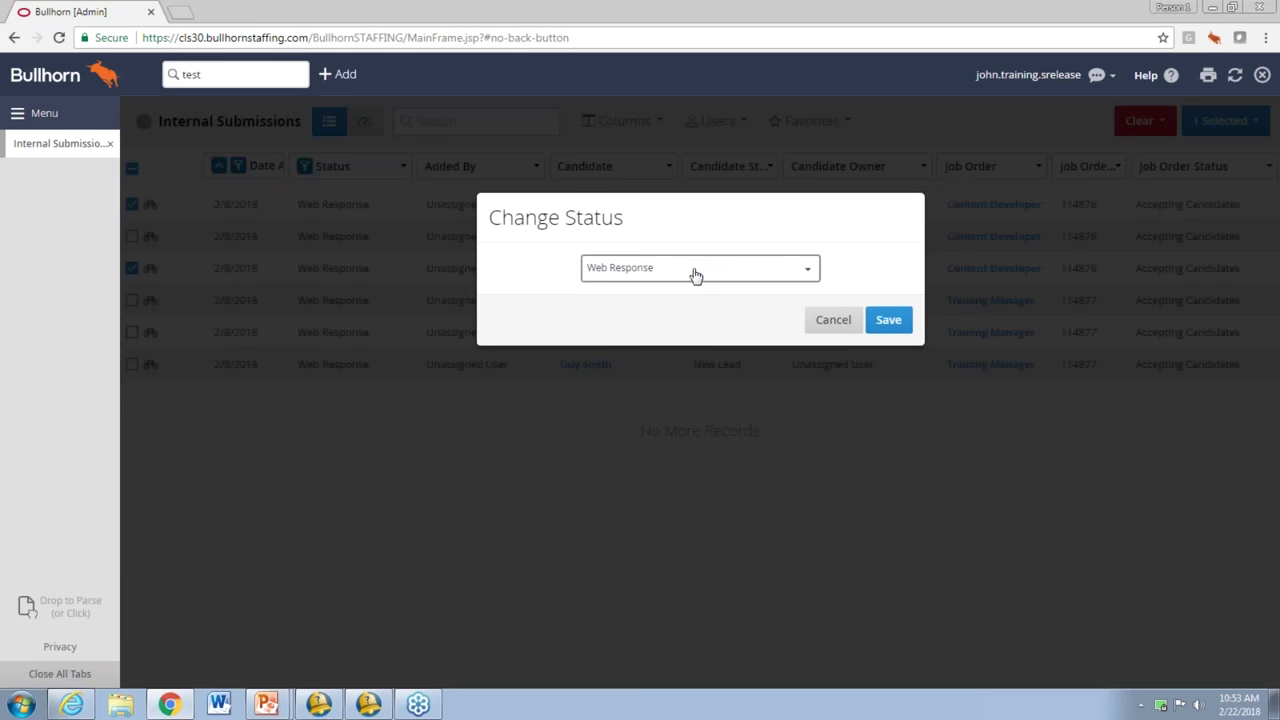
click(694, 271)
click(834, 318)
click(131, 268)
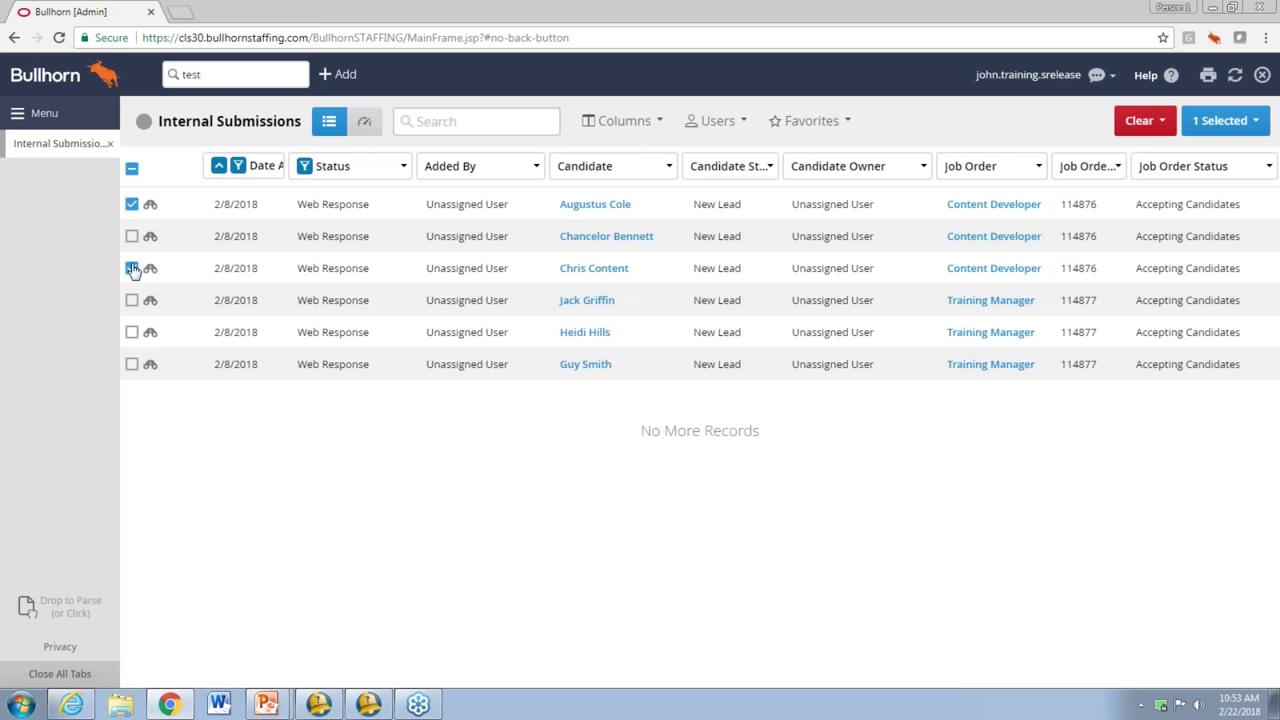
click(131, 204)
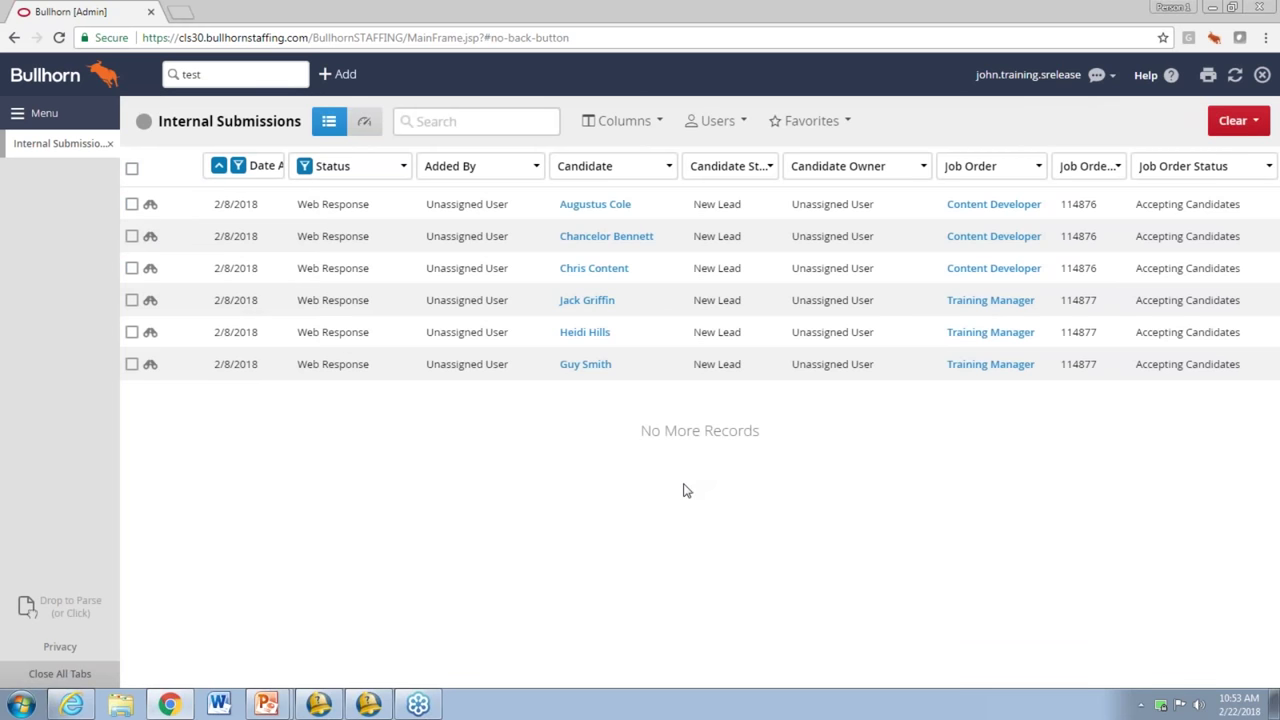
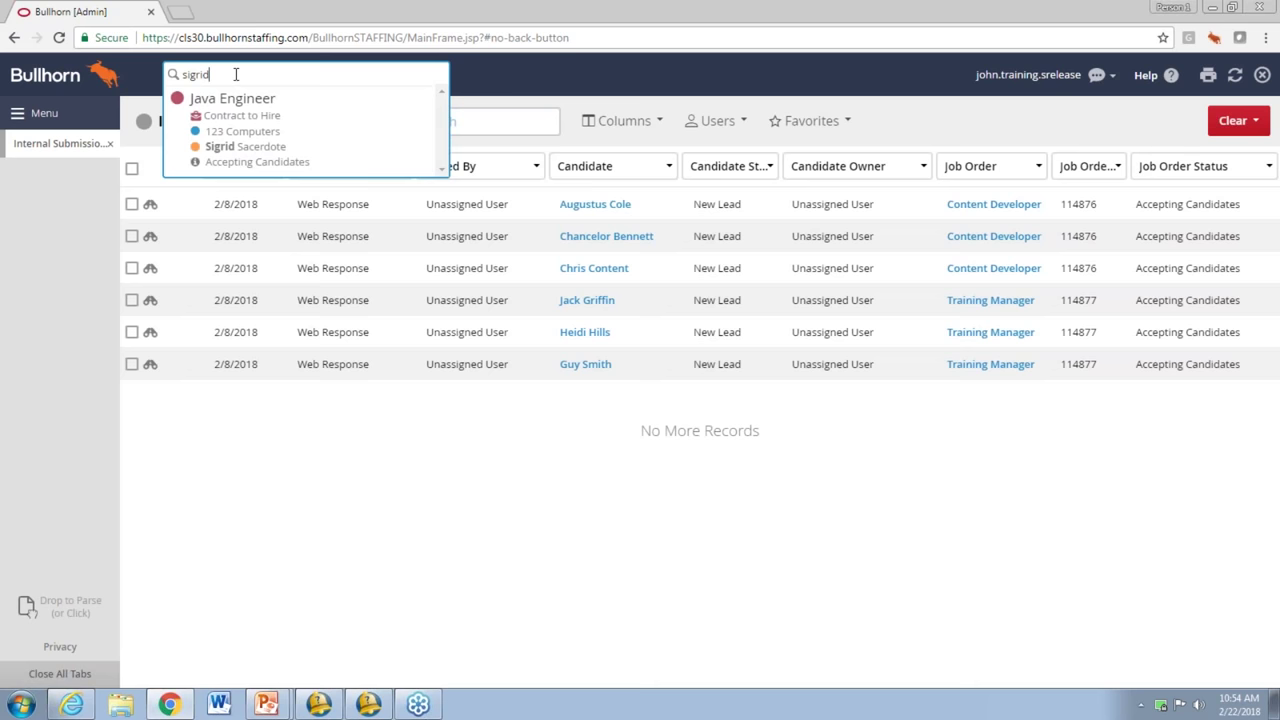
Add a * wildcard to the quick-search name, shorten the fragment, then close the results.
text(*)
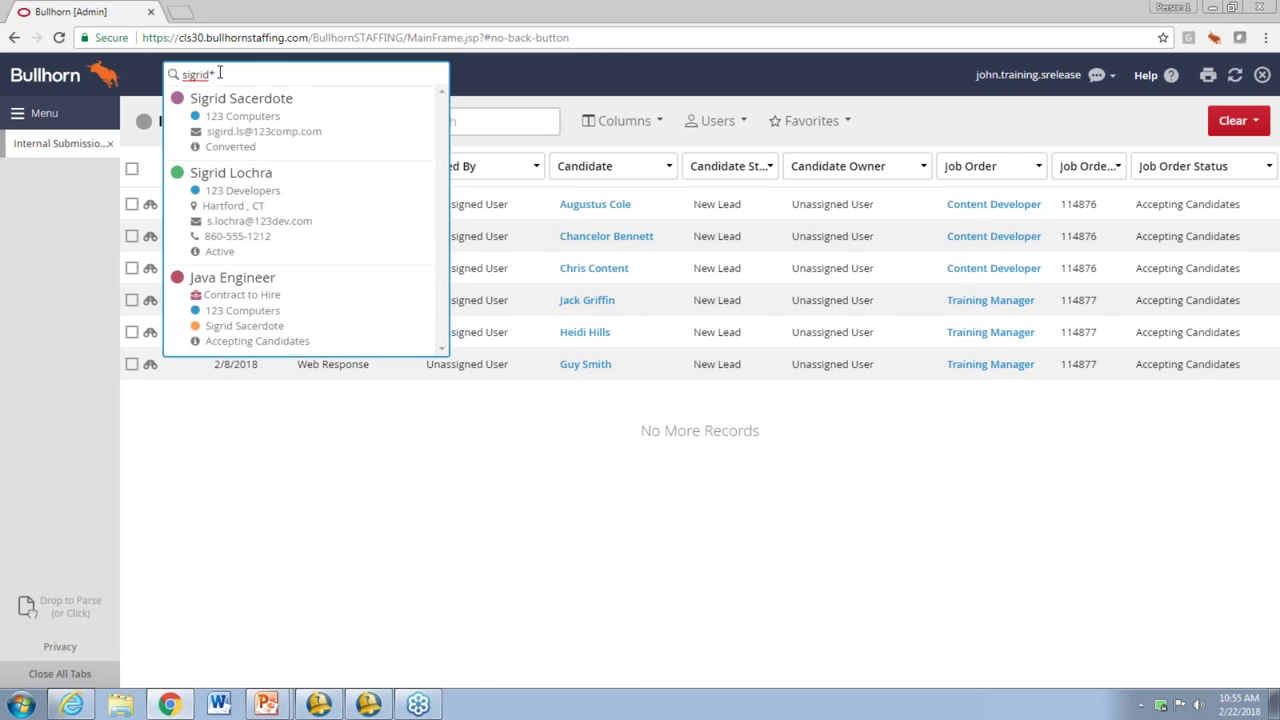
key(BackSpace)
key(BackSpace)
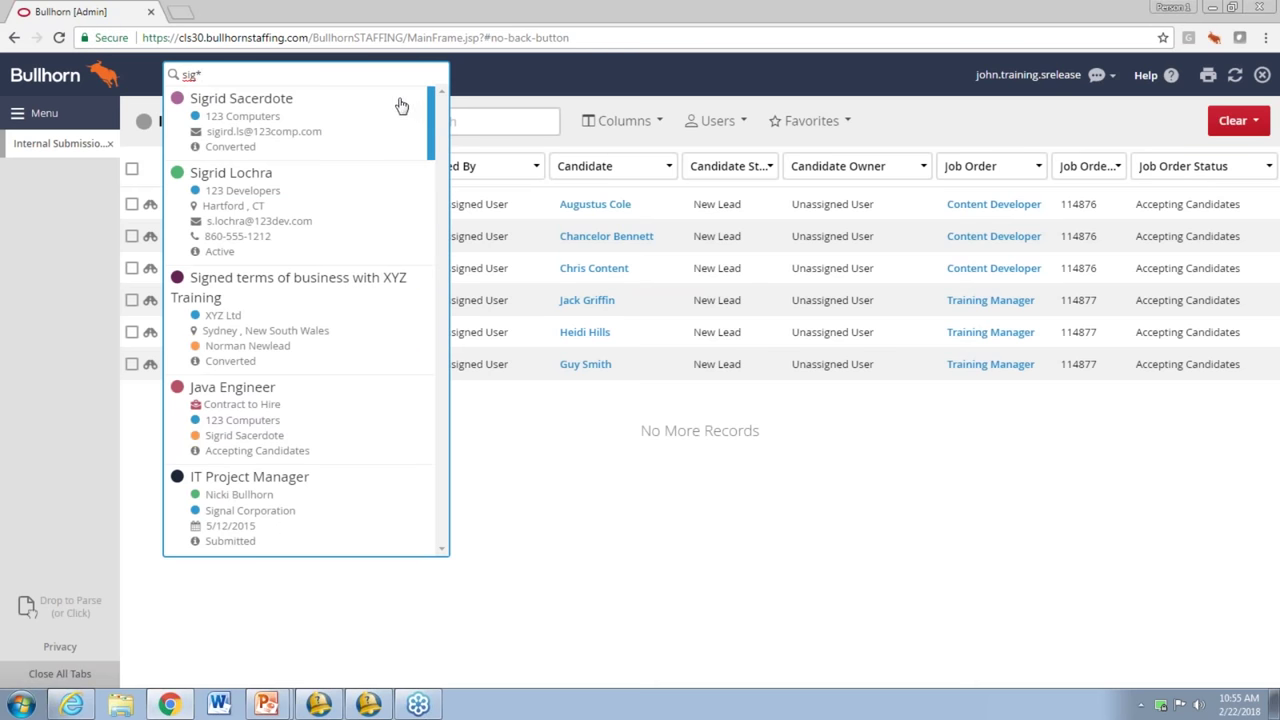
click(75, 287)
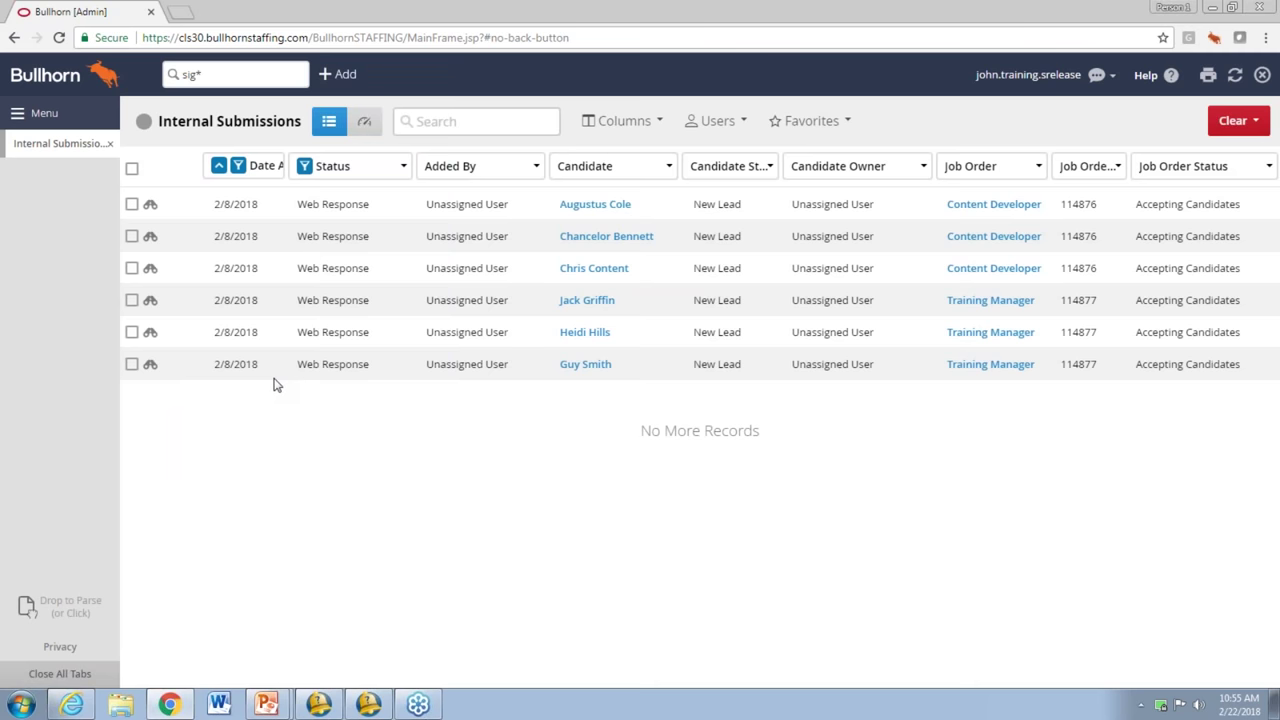
Replace the Internal Submissions tab with the Candidates list and open its Users filter dropdown.
click(109, 143)
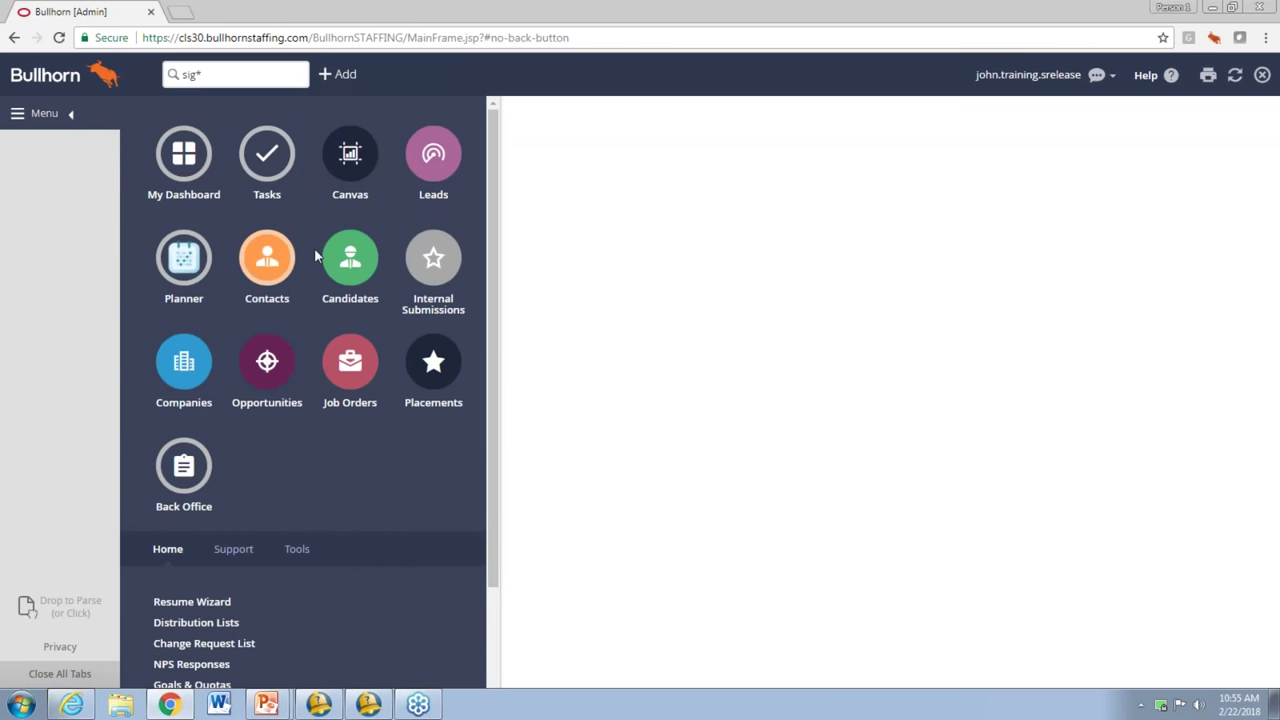
click(348, 263)
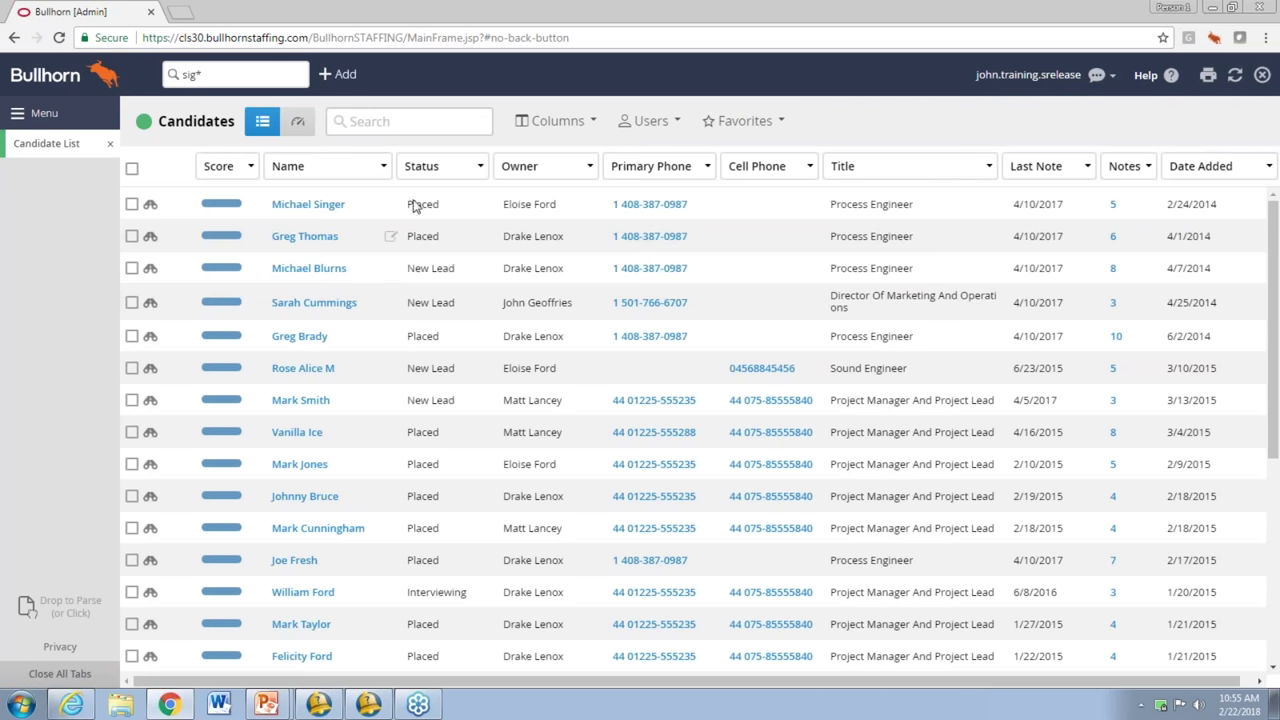
click(652, 121)
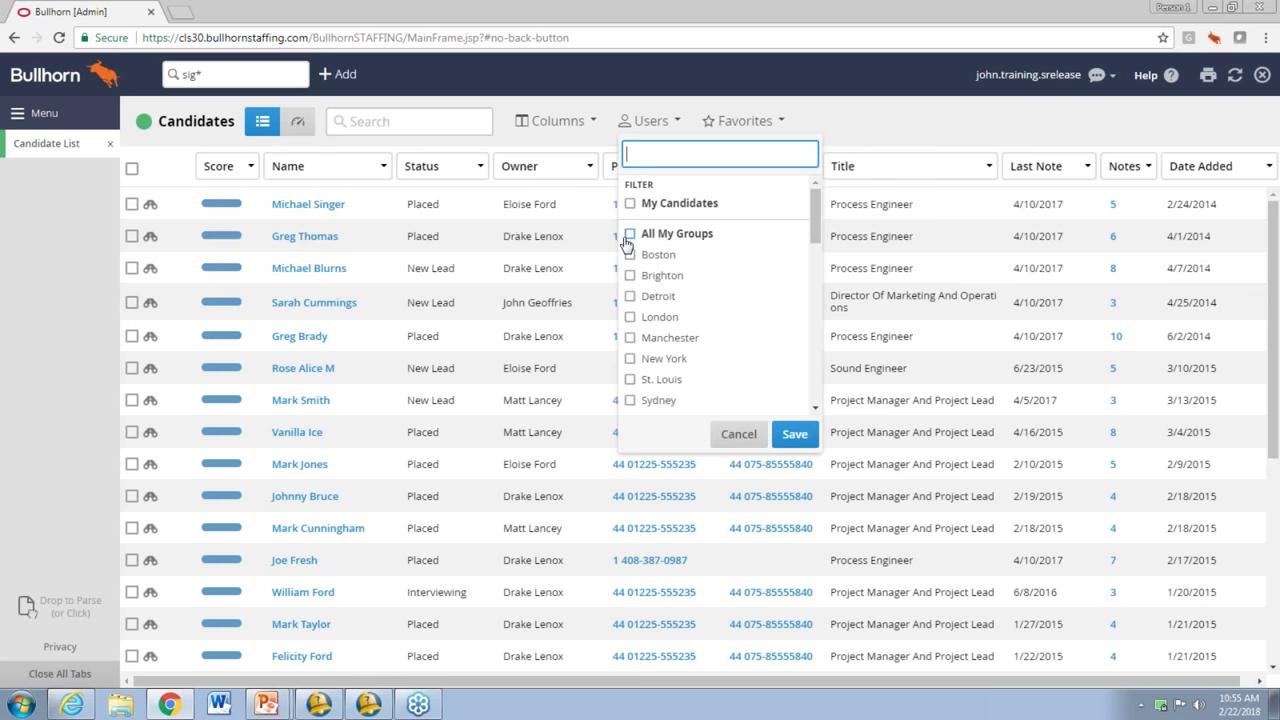
Rerun the recent oracle AND (unix OR linux) search within 10 miles of Hartford, CT.
click(550, 121)
click(450, 128)
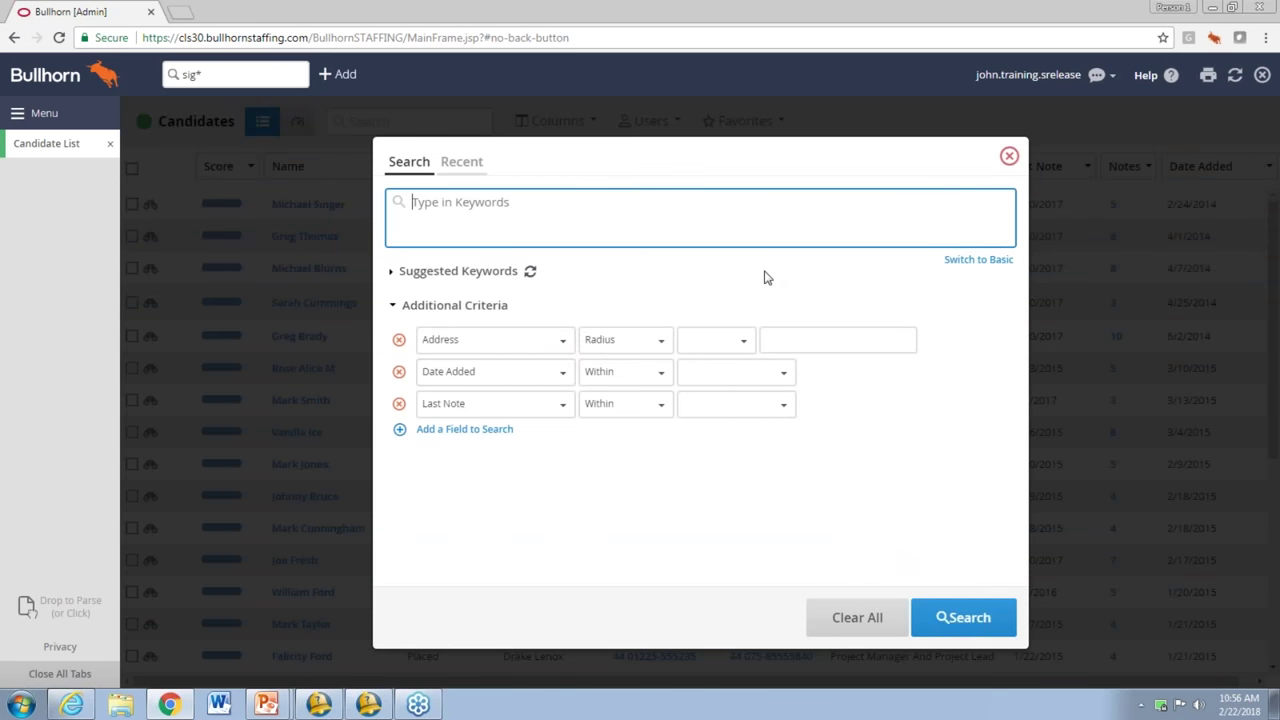
click(476, 170)
click(524, 247)
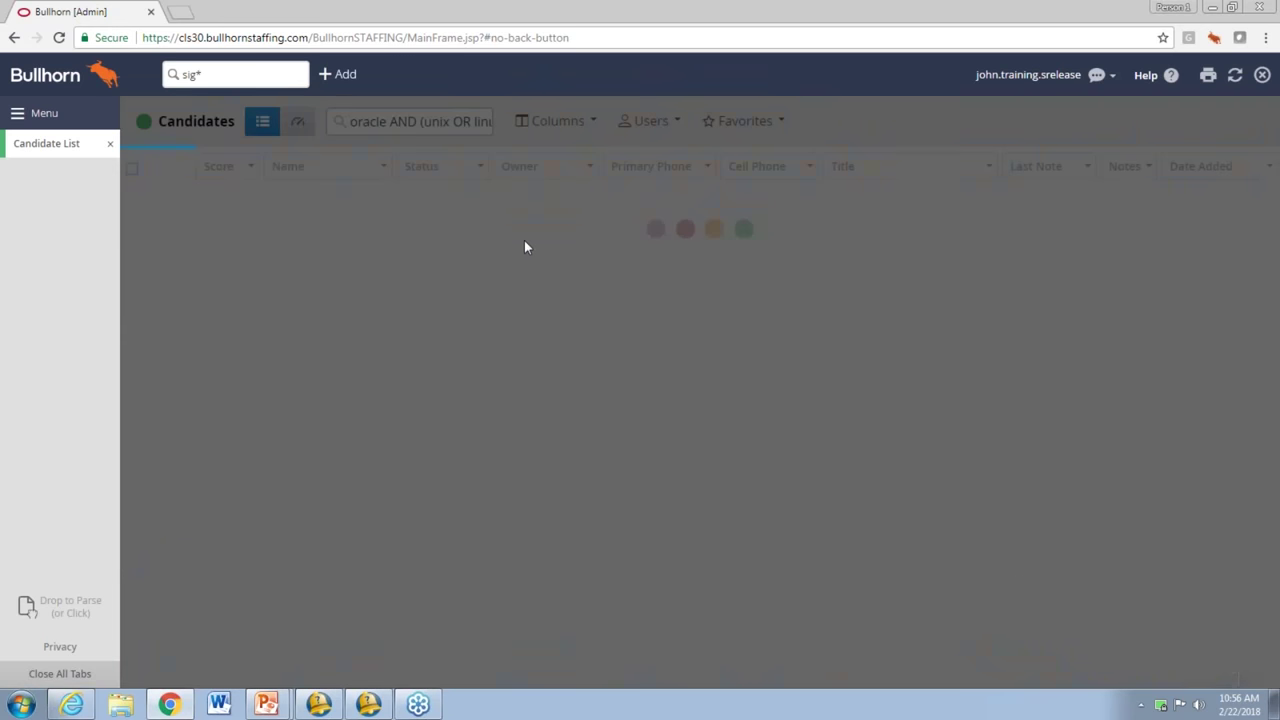
click(455, 127)
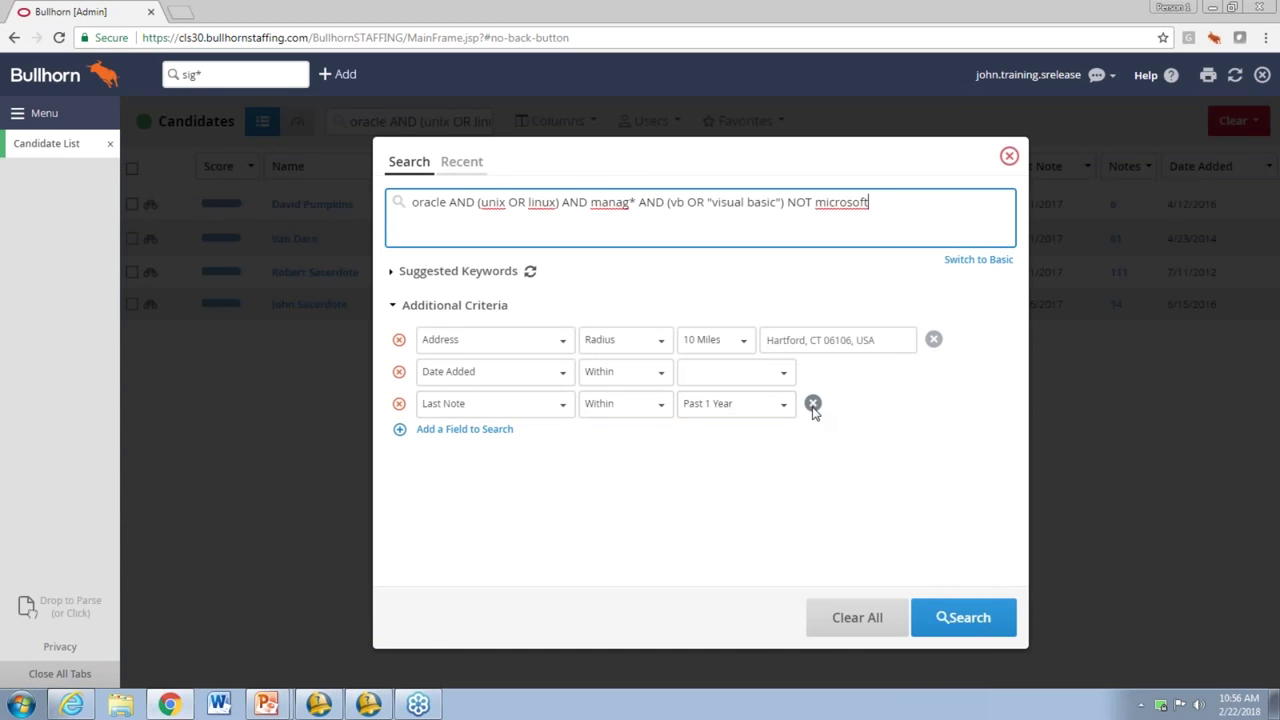
click(960, 622)
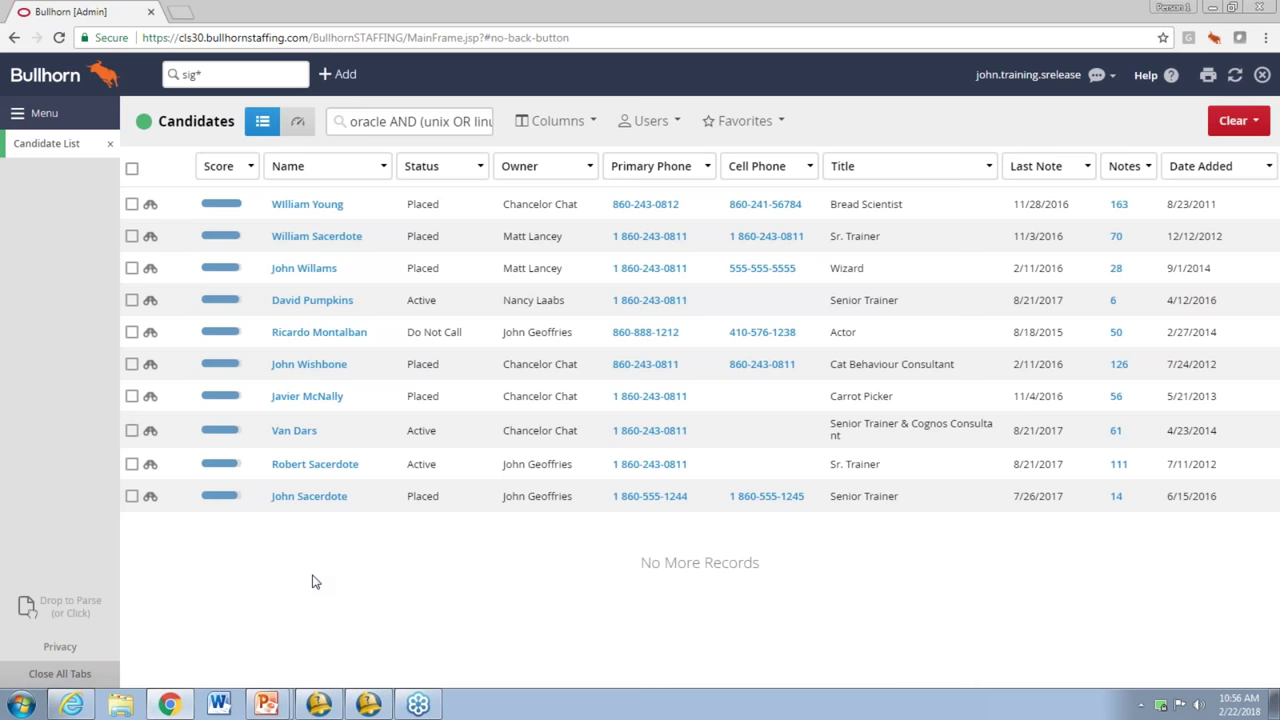
Browse the My Favorites and Shared Favorites saved searches for the candidate list.
click(741, 124)
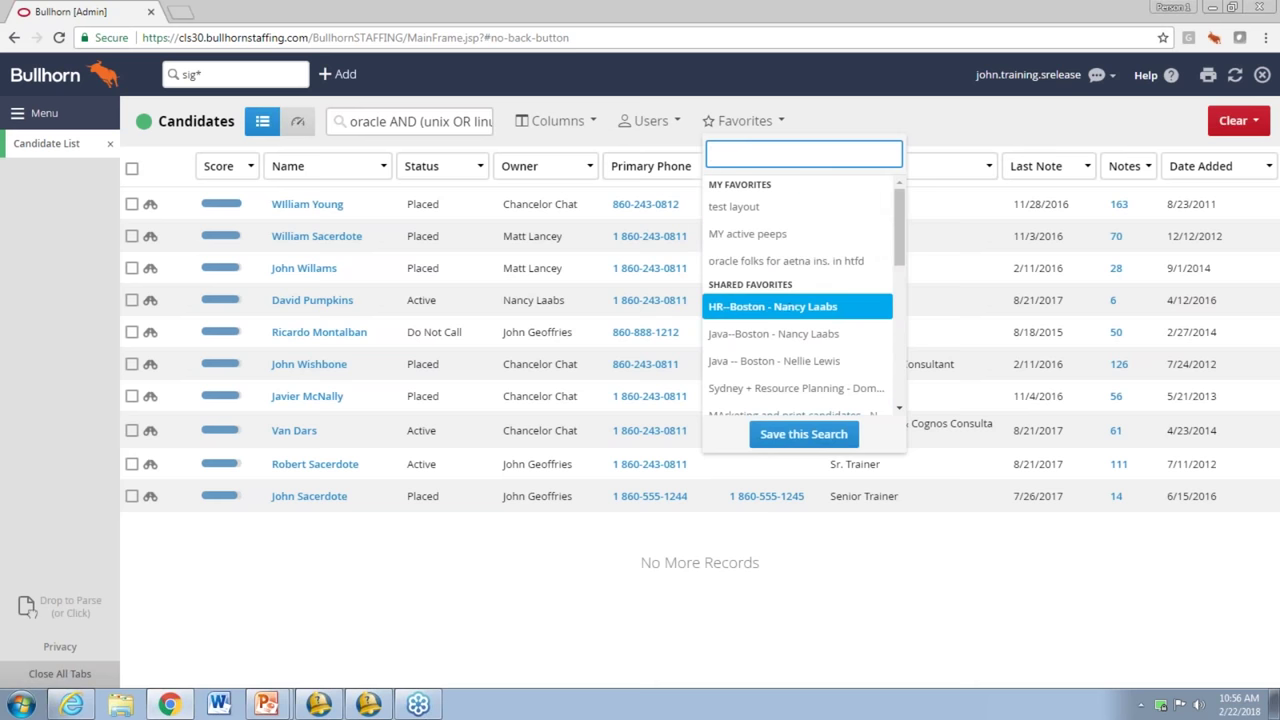
scroll(752, 312, down, 1)
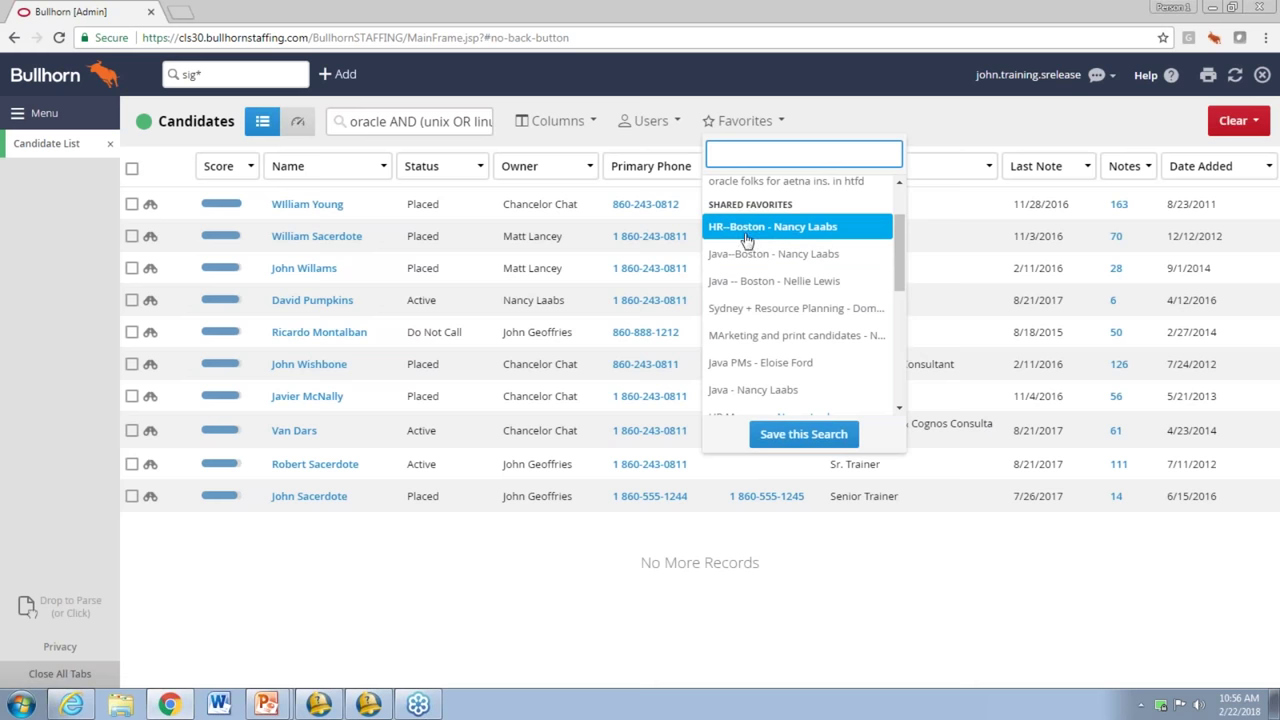
scroll(760, 362, down, 1)
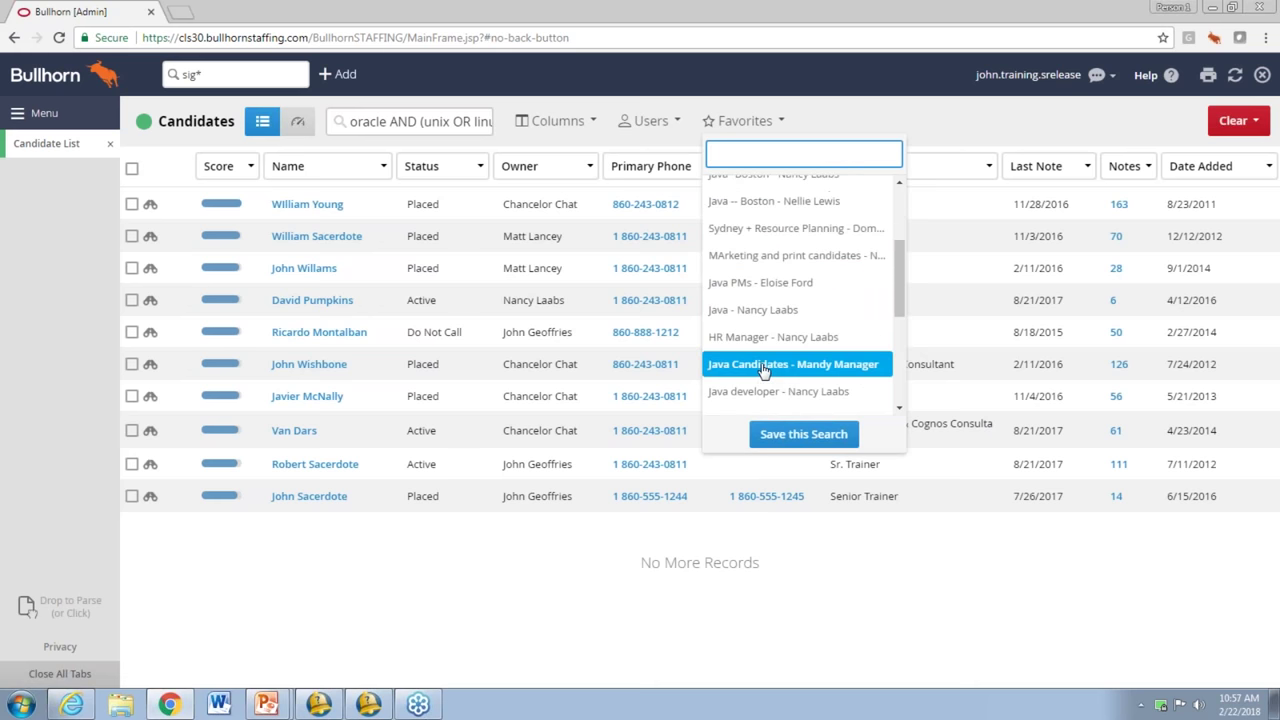
scroll(764, 370, up, 2)
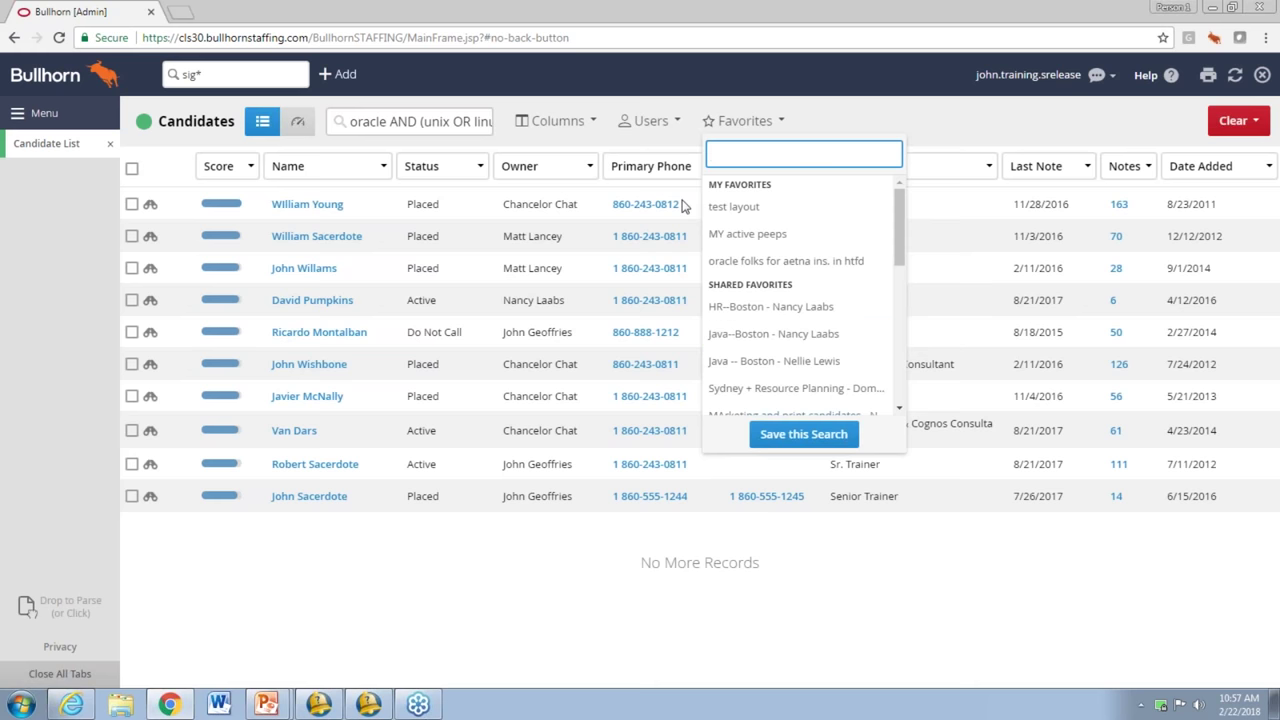
click(230, 77)
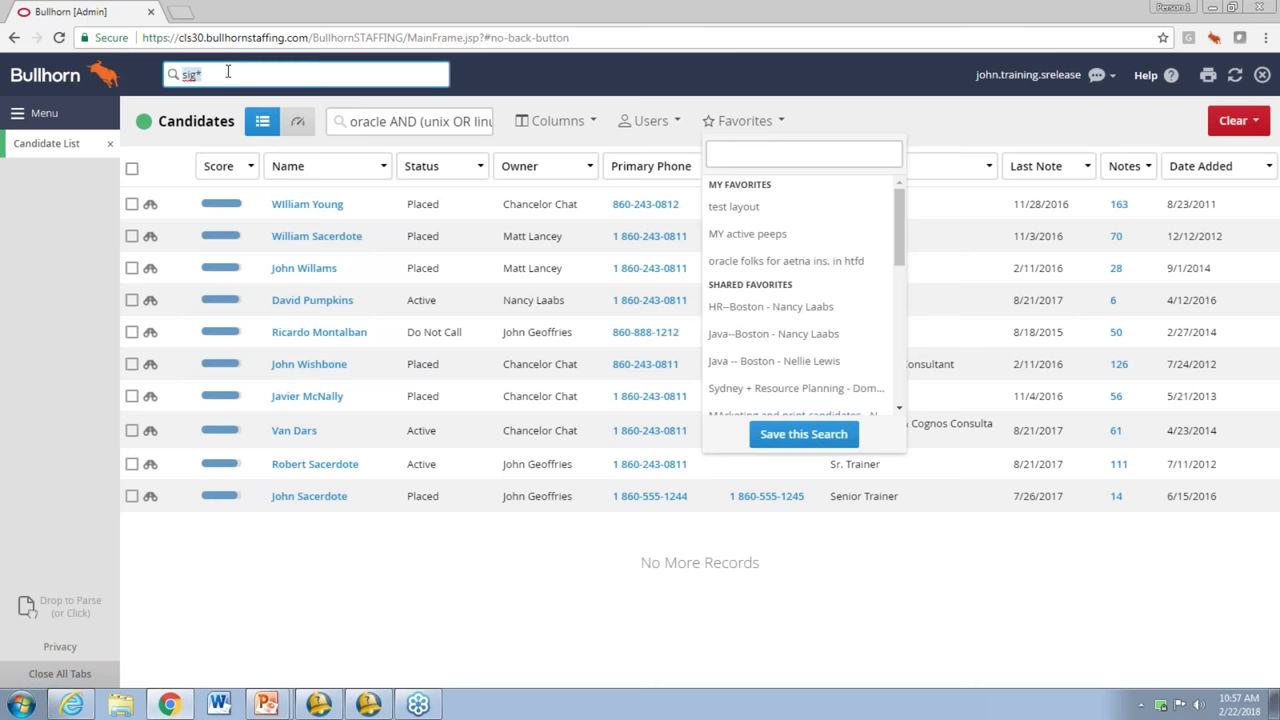
Find a candidate by phone number in quick search, fixing its formatting, then reopen the keyword criteria.
text(860 555)
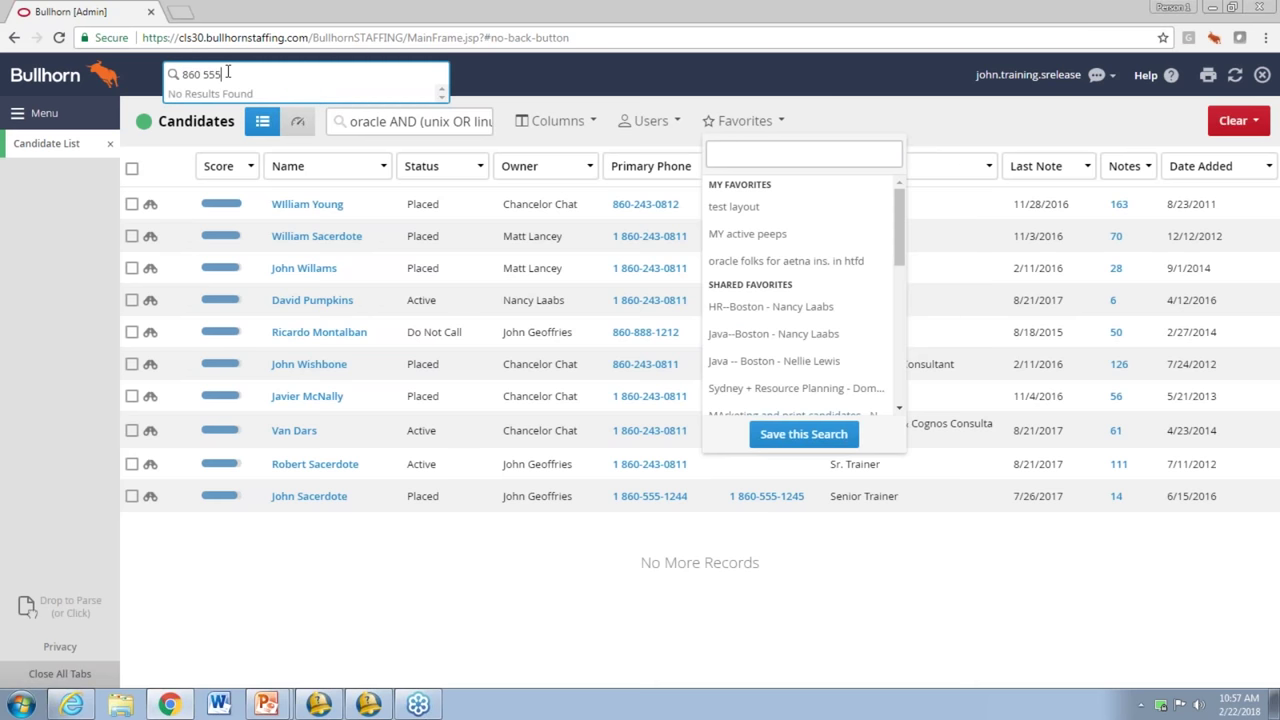
text( 1244)
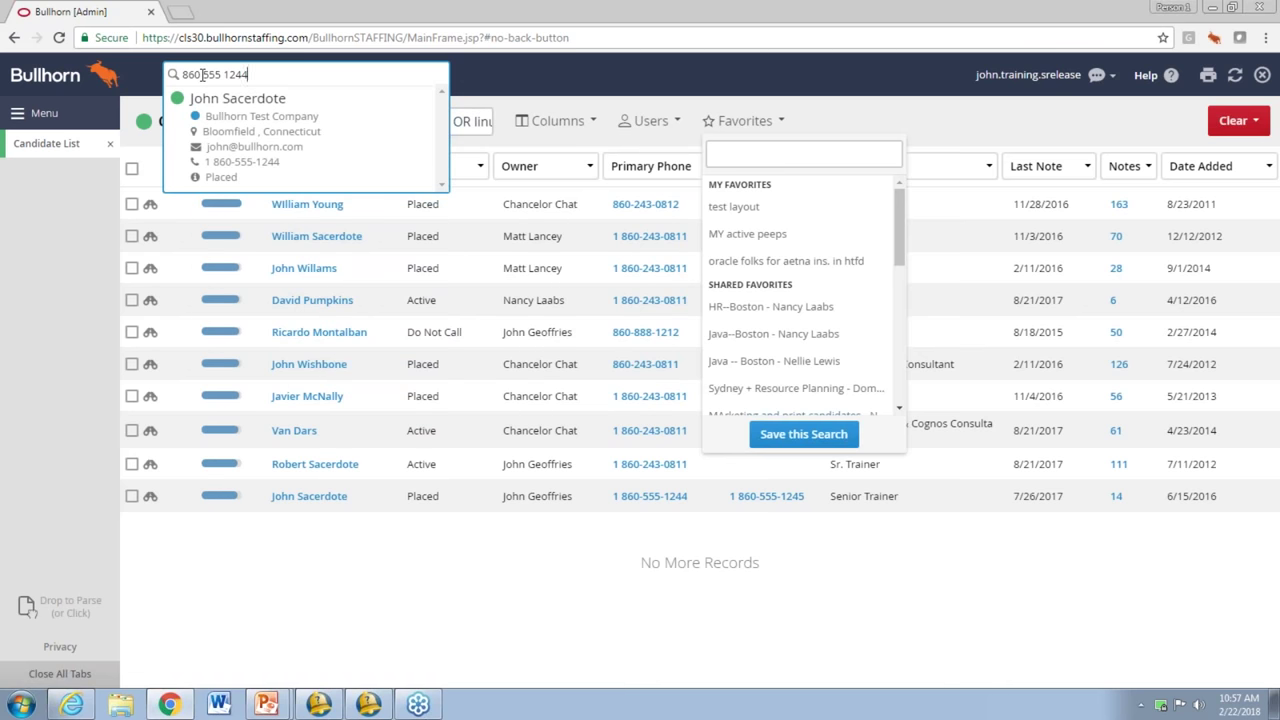
key(Left)
key(Left)
key(Left)
key(Left)
key(BackSpace)
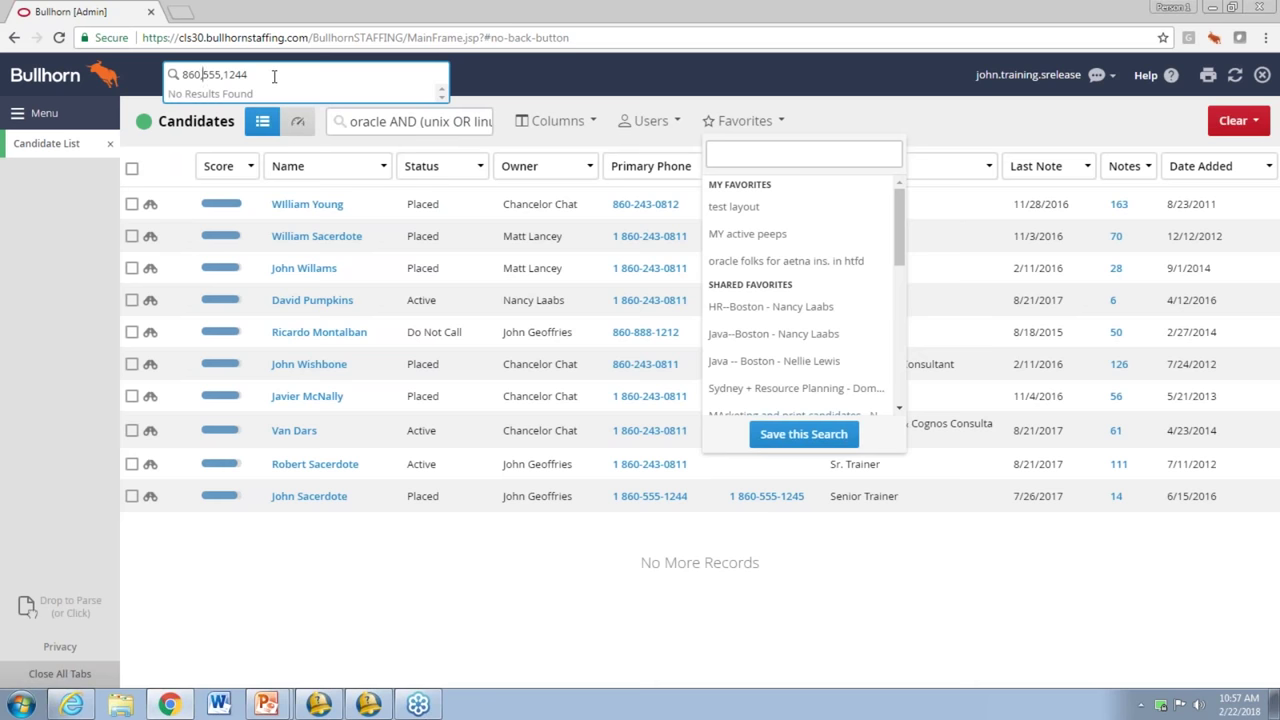
key(Left)
key(Left)
key(BackSpace)
key(Left)
key(Left)
key(Left)
key(BackSpace)
key(Right)
key(Right)
key(Right)
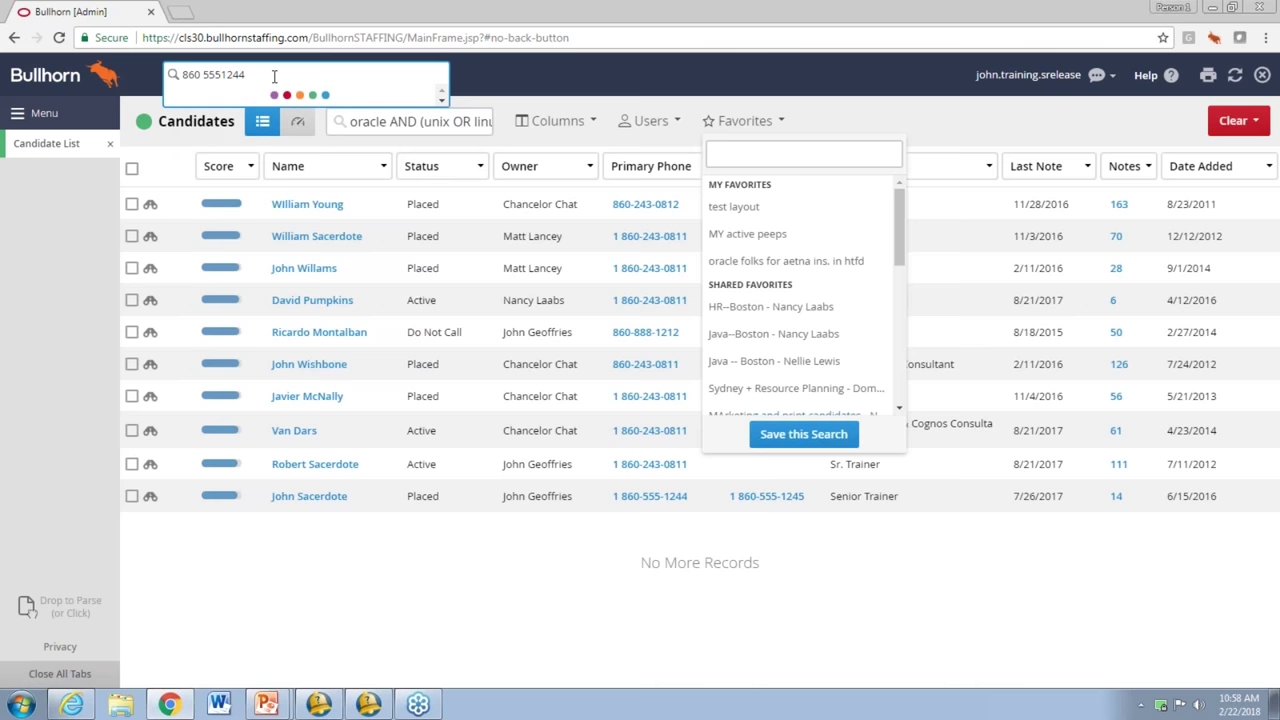
text(-)
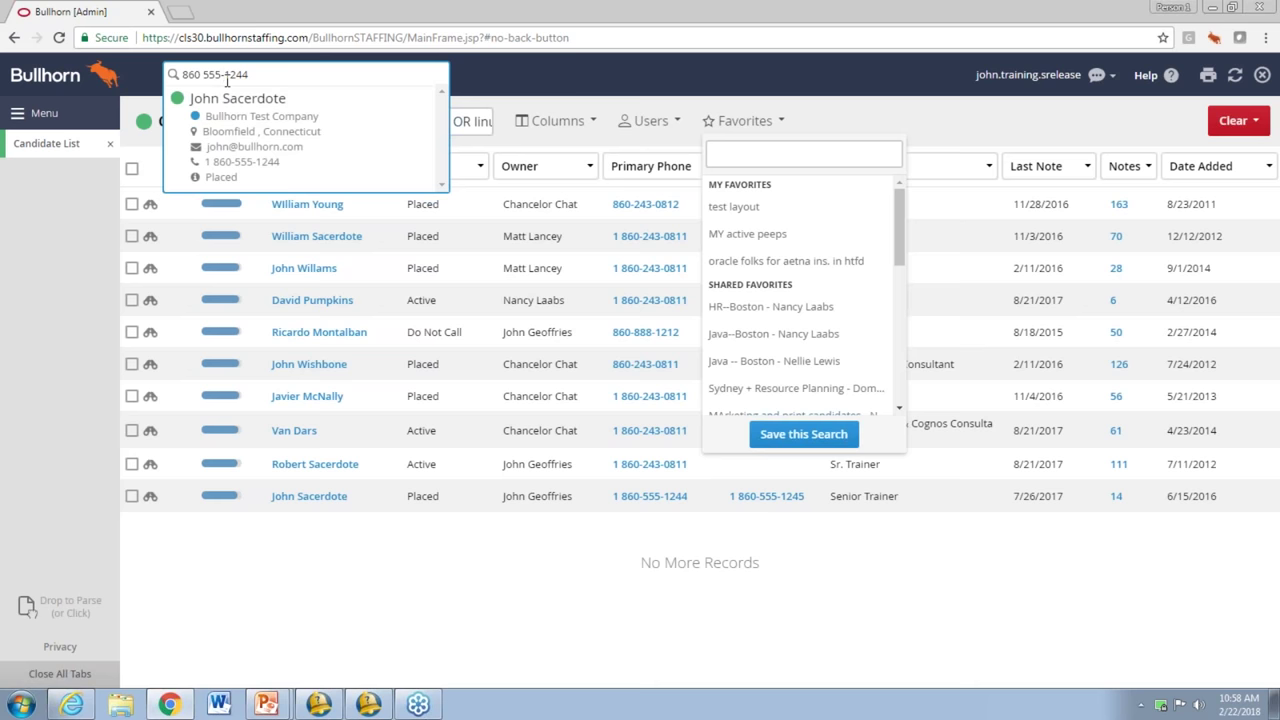
click(97, 220)
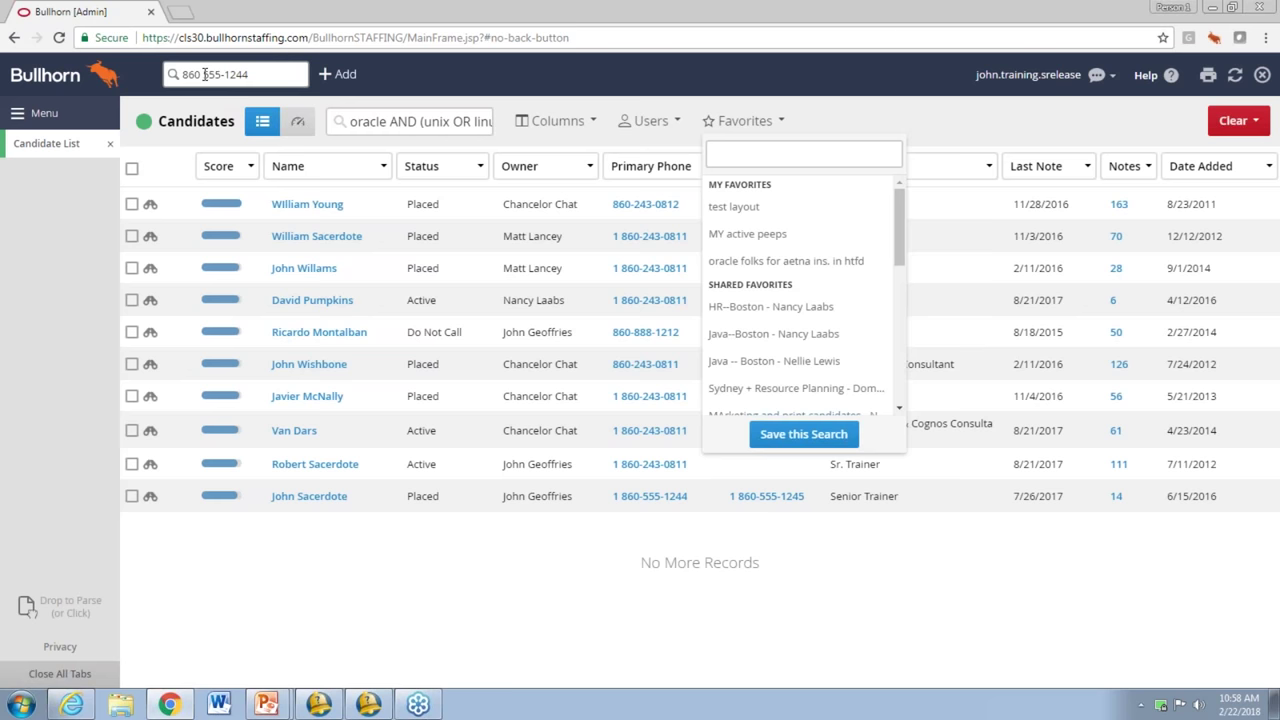
click(377, 123)
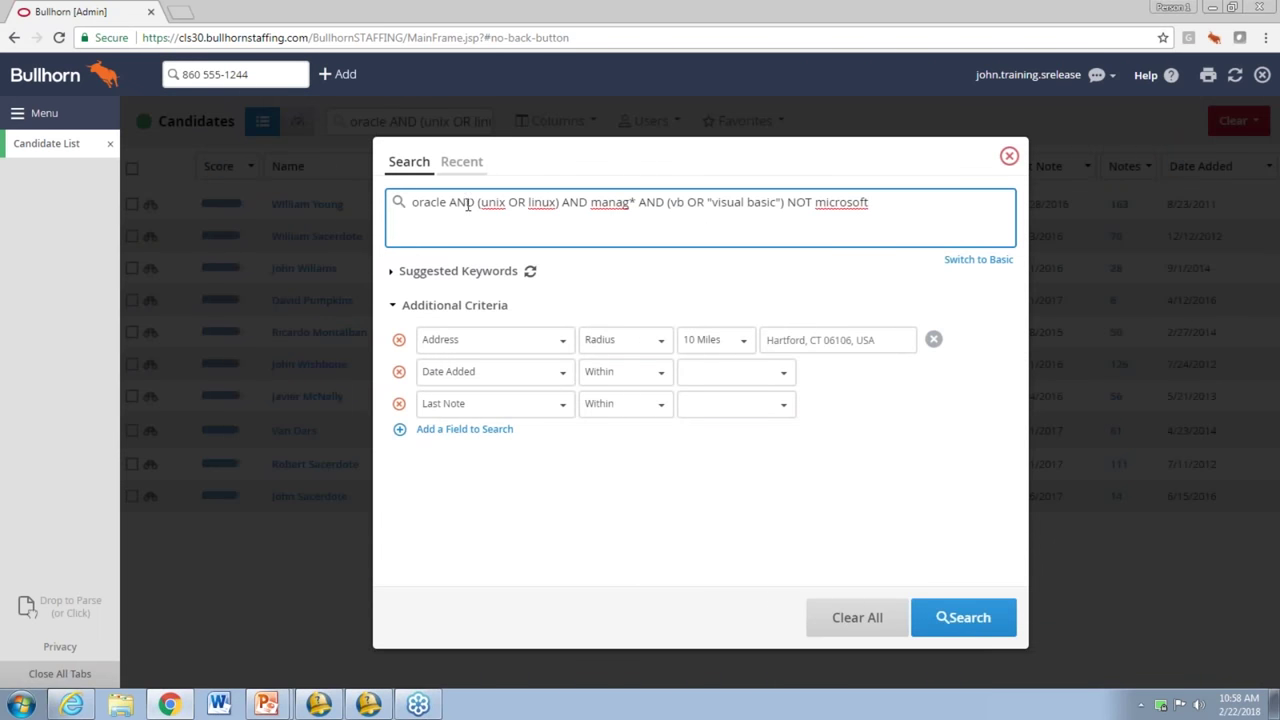